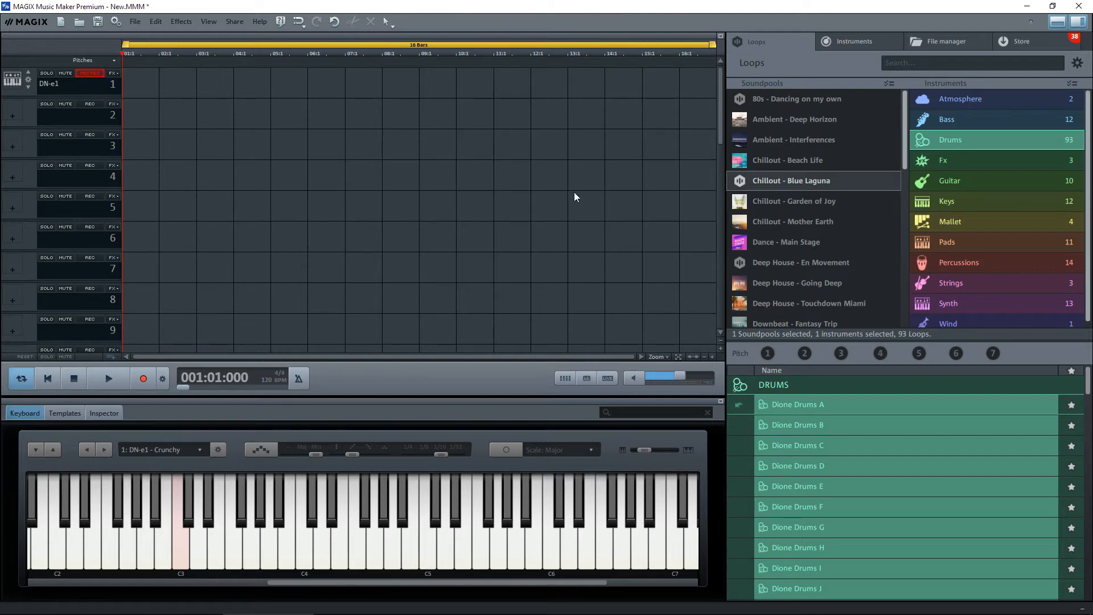
Load the DN-e1 synth with its demo onto track 1 and delete the demo clip from the track
left_click(850, 40)
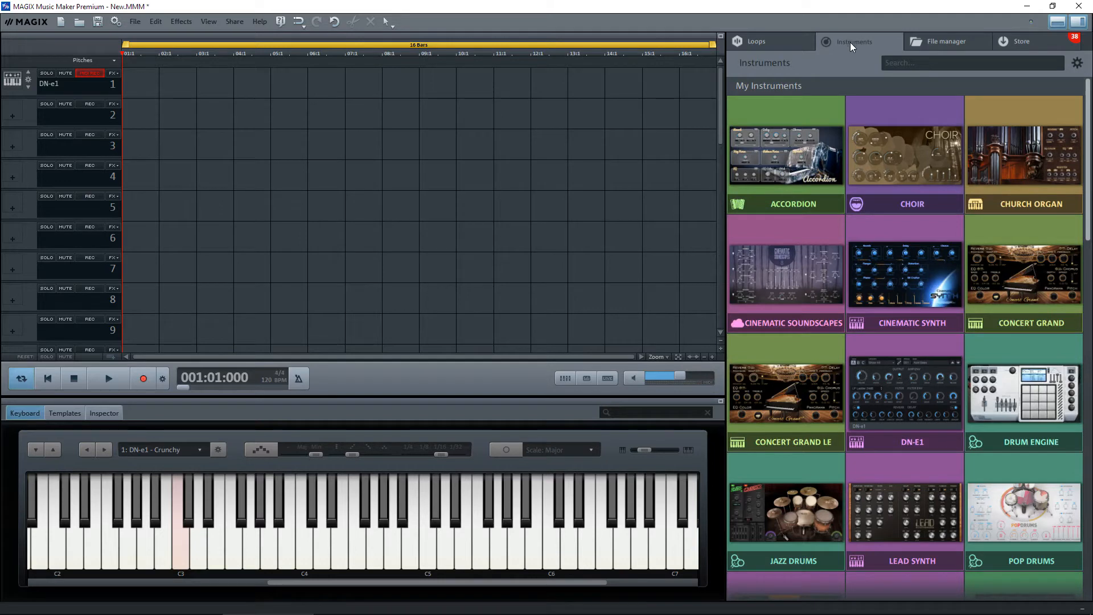
mouse_move(886, 395)
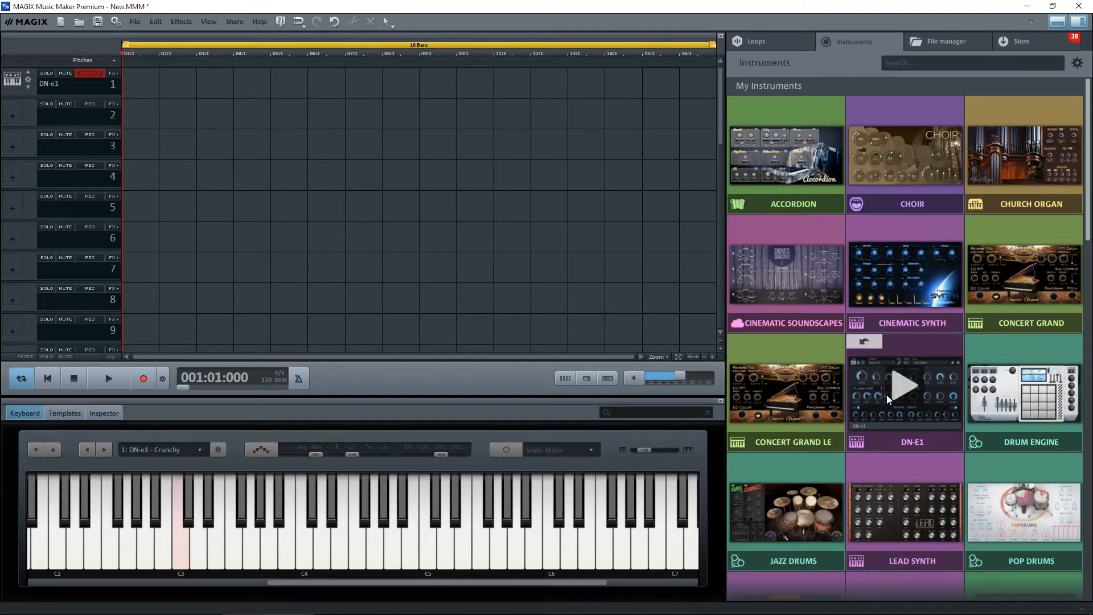
left_click(865, 343)
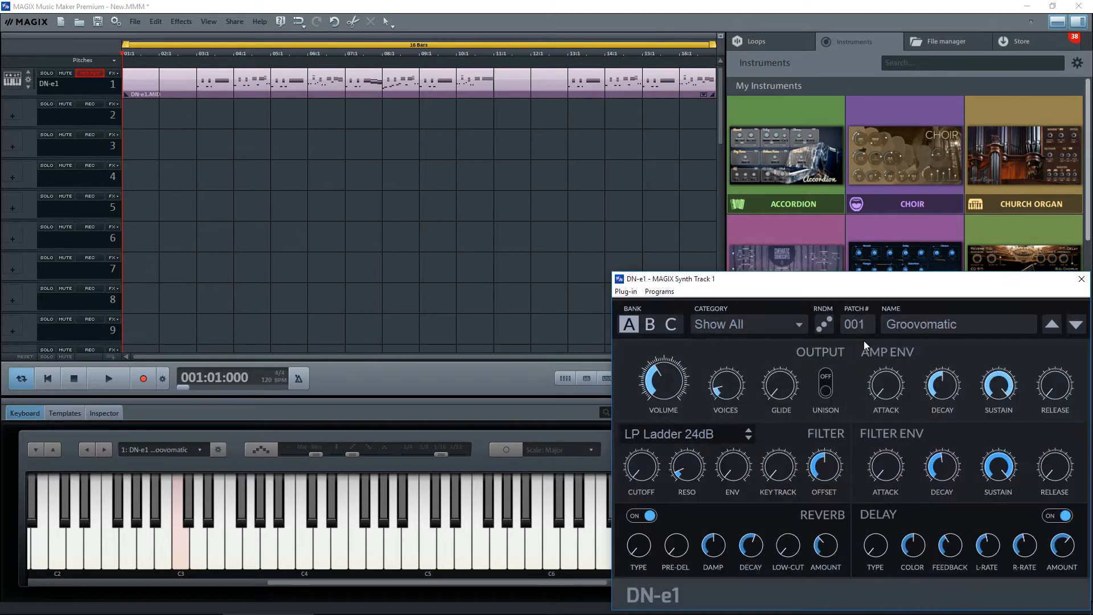
left_click_drag(852, 286, 851, 143)
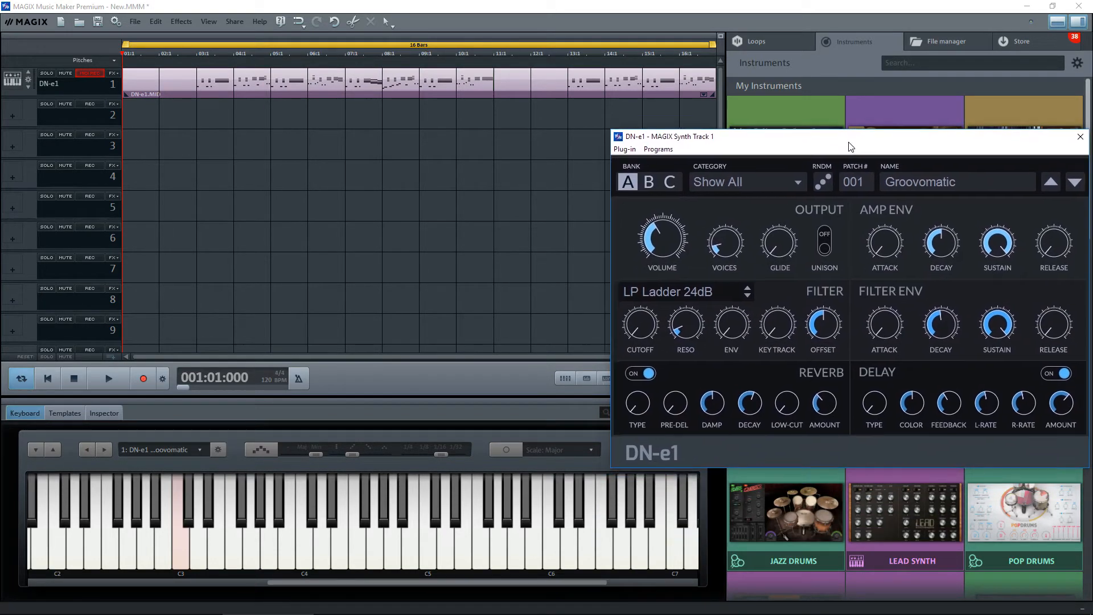
left_click(293, 85)
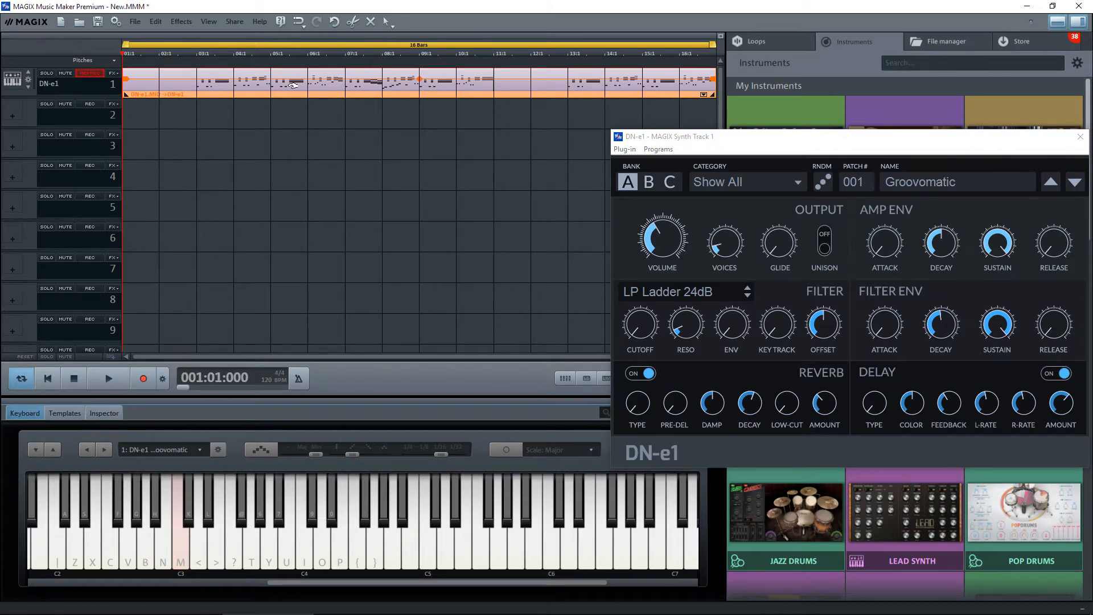
key("Delete")
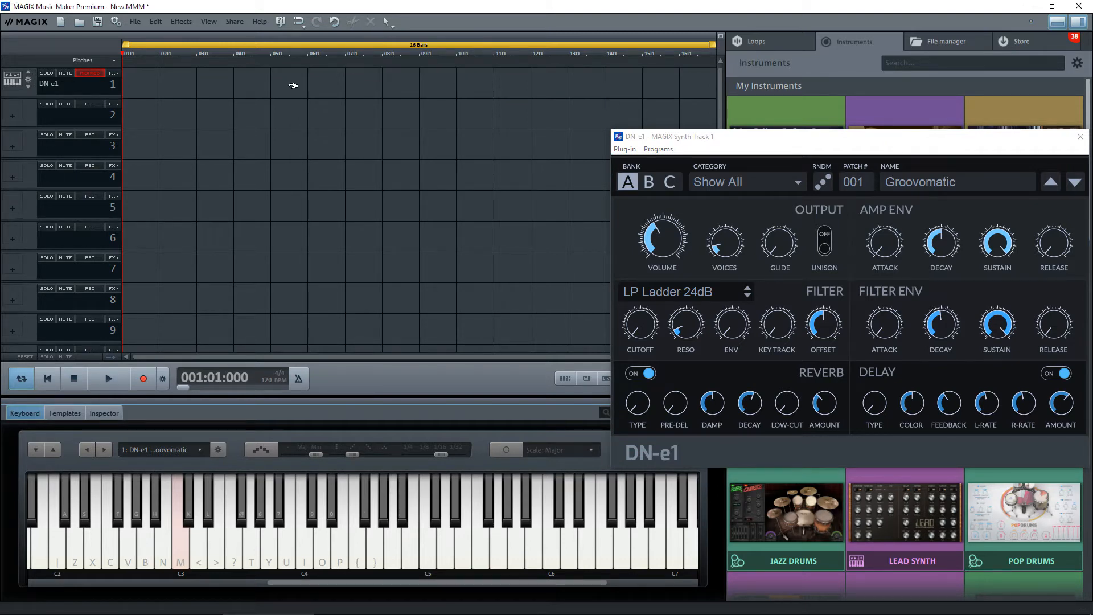
Set the DN-e1 category to Pads and choose the patch Crunchy
left_click(797, 182)
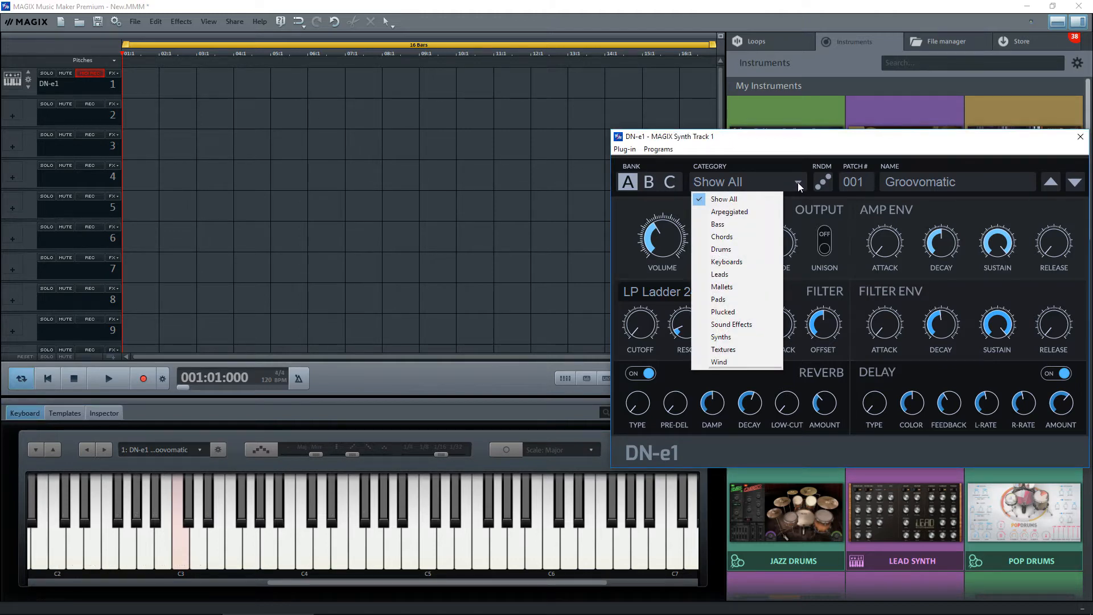
left_click(725, 301)
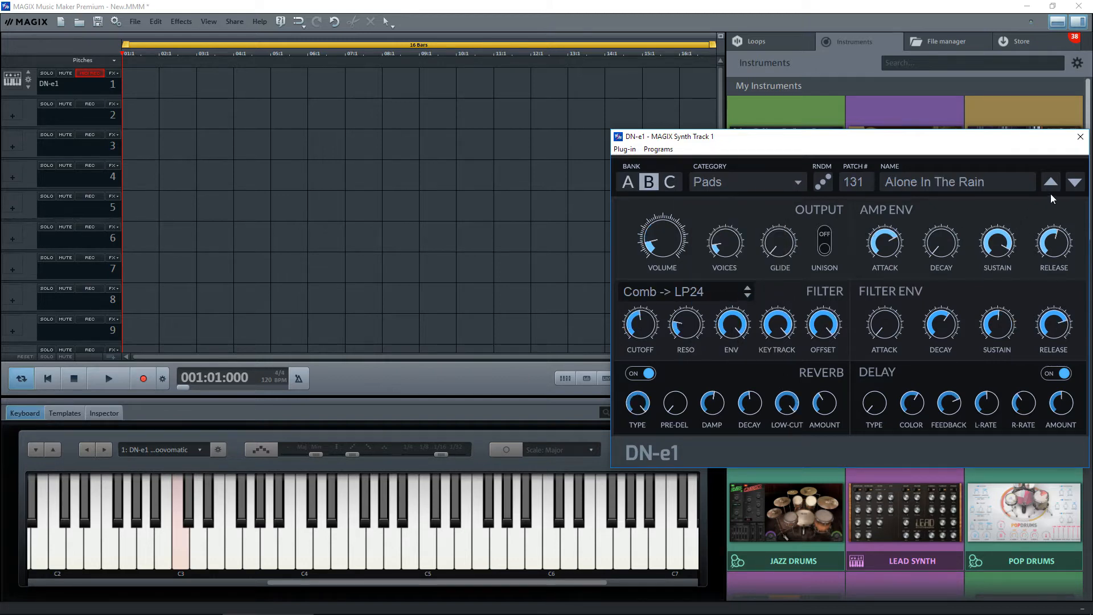
left_click(1075, 182)
left_click(1075, 182)
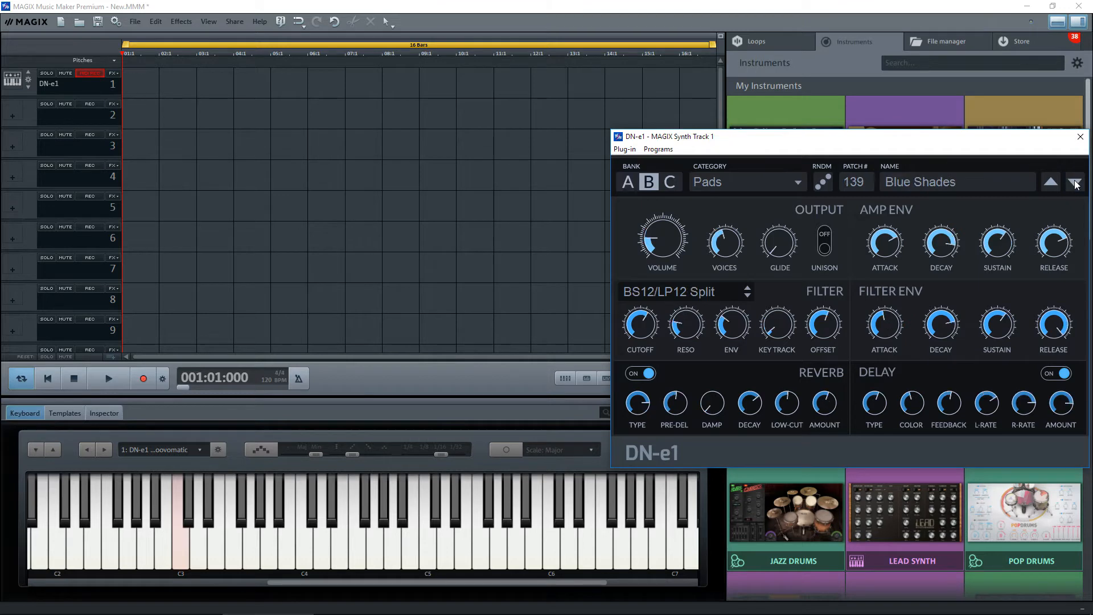
left_click(1076, 182)
left_click(1076, 182)
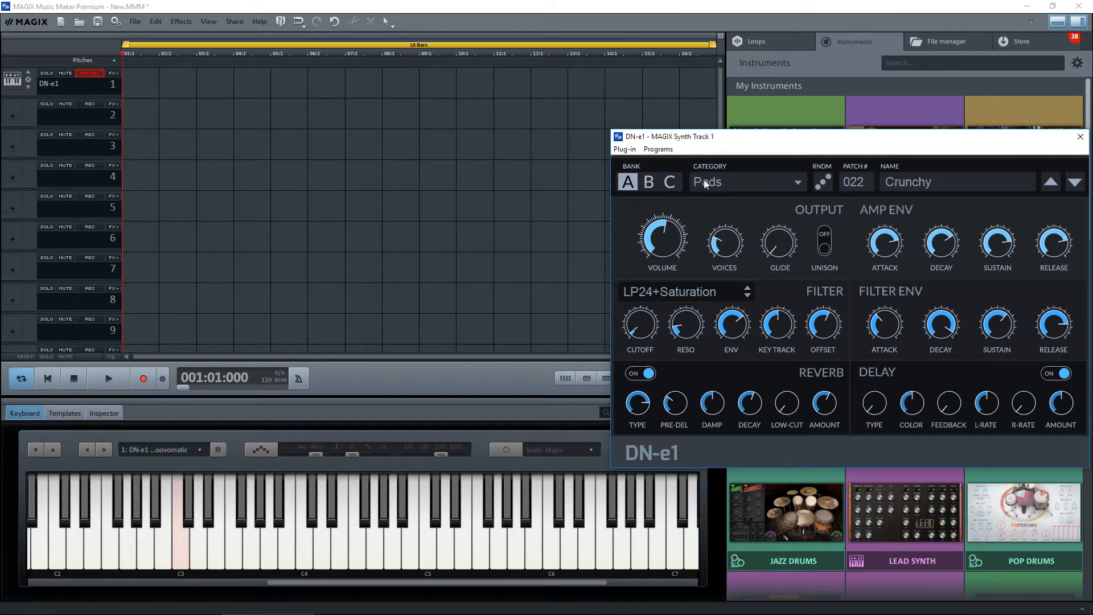
Record a sustained three-note MIDI chord on track 1, stop the recording, and close the synth window
left_click(141, 378)
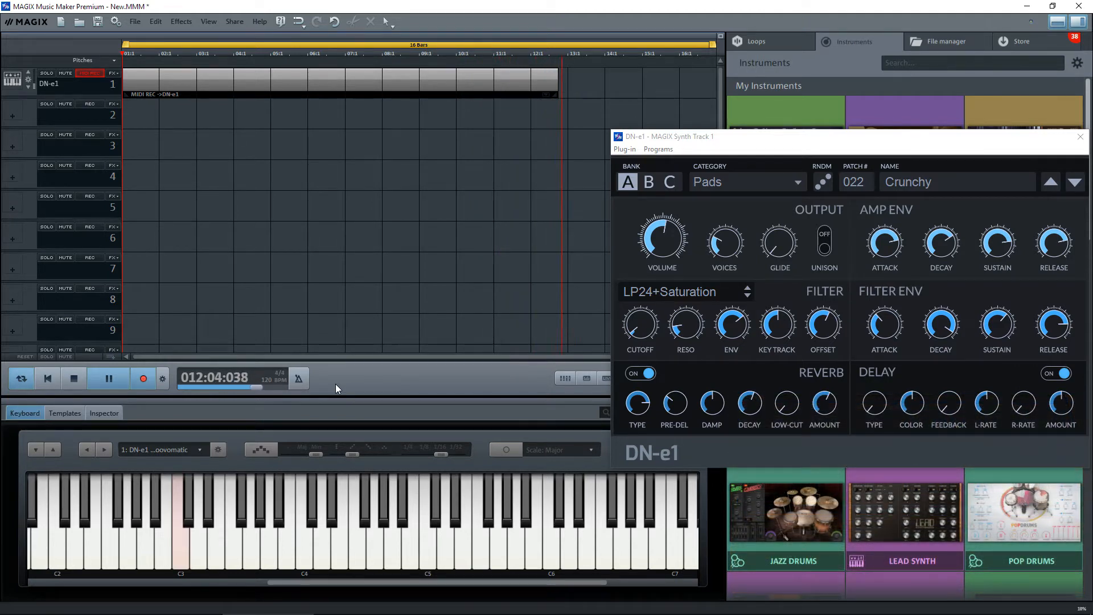
left_click(73, 378)
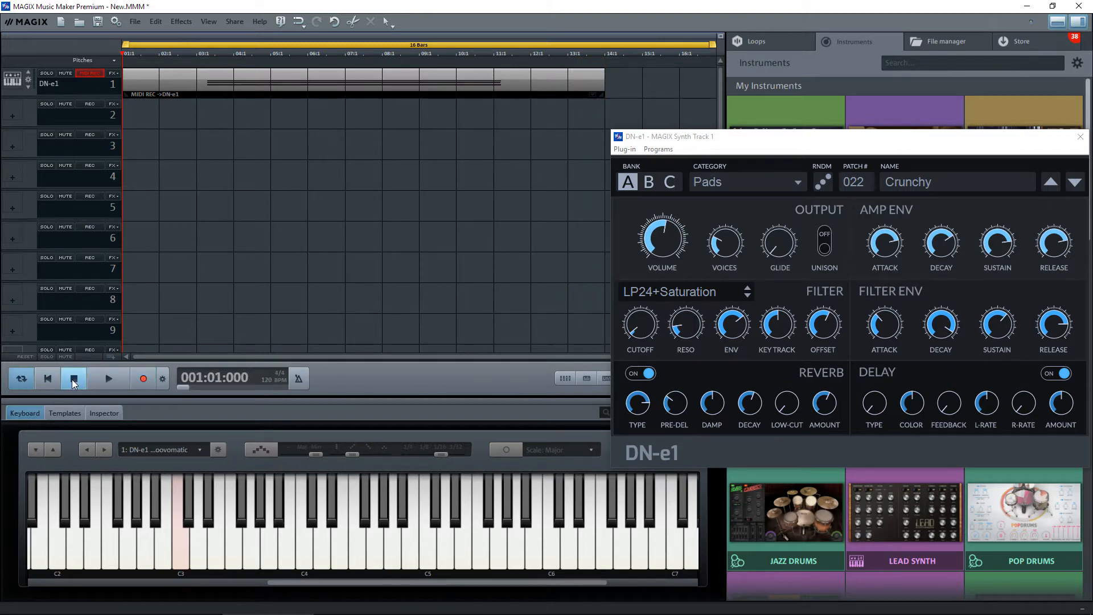
left_click(1080, 138)
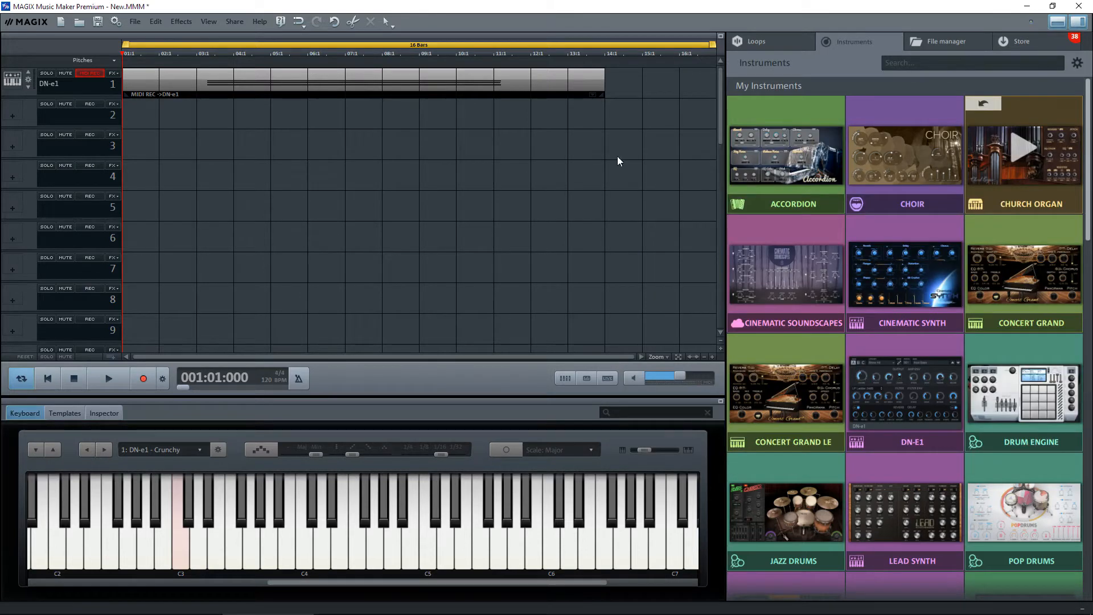
Open the recorded MIDI clip on track 1 in the note editor and locate the start of the chord
left_click(298, 77)
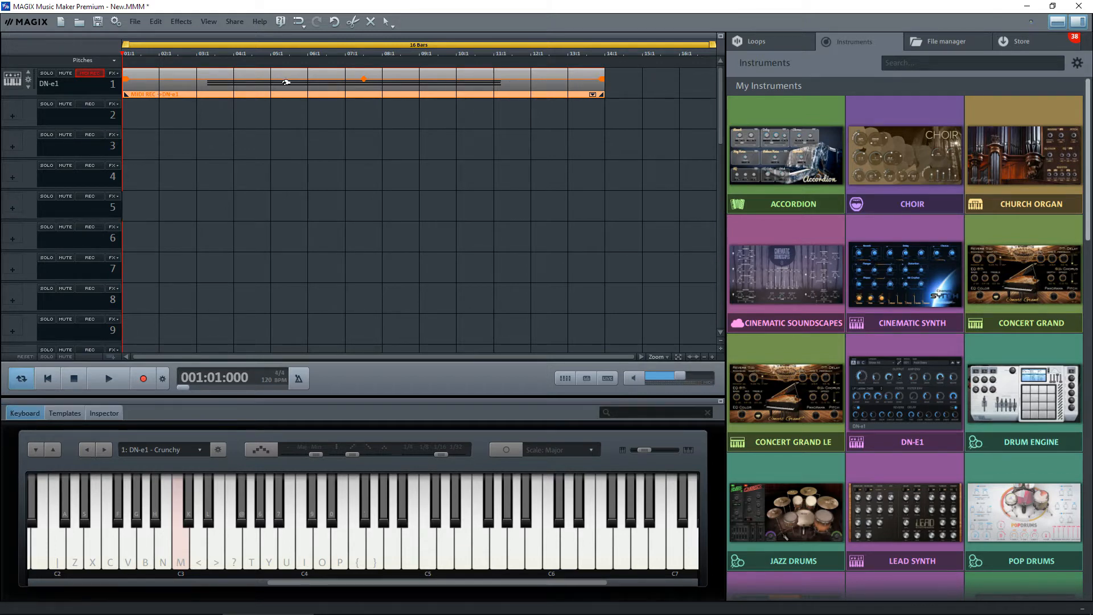
left_click(104, 414)
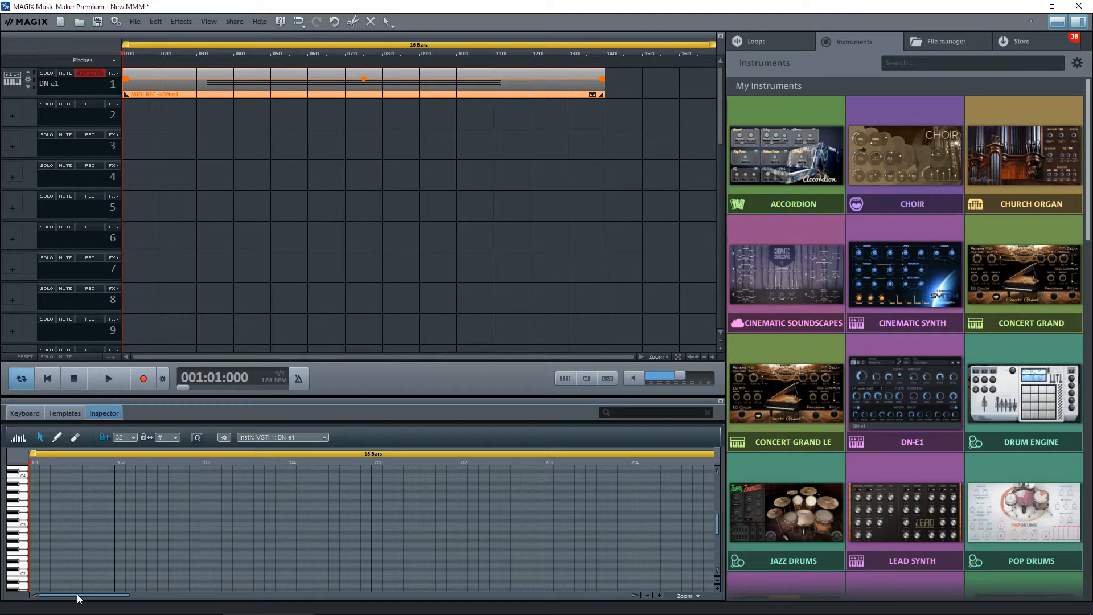
left_click_drag(78, 596, 146, 596)
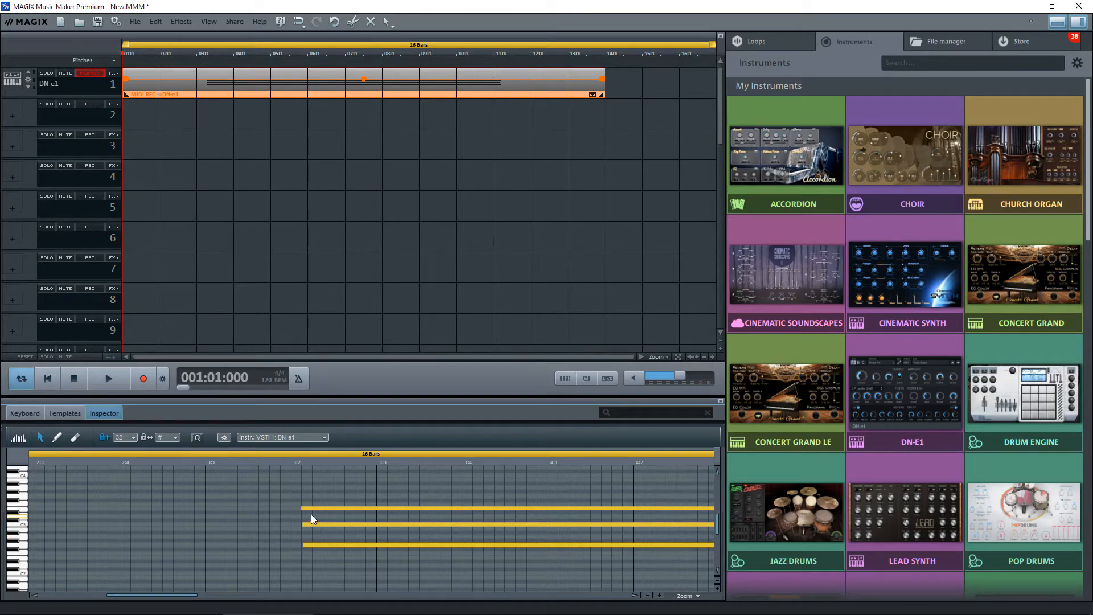
Select all three chord notes and move them together to the very start of the clip at 1:1
left_click(283, 491)
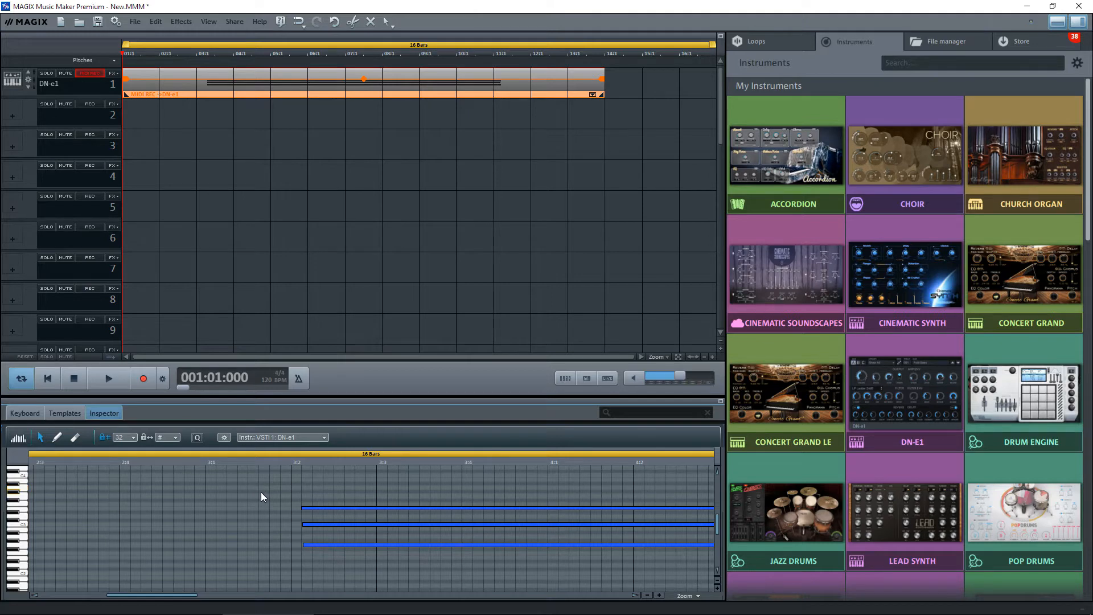
left_click_drag(260, 492, 341, 565)
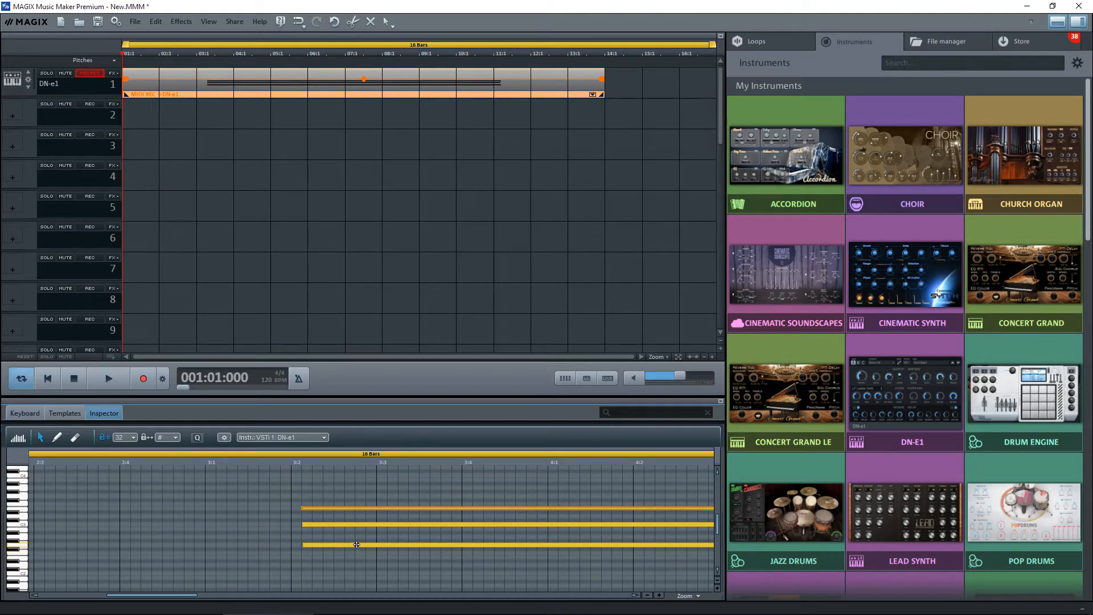
left_click_drag(356, 544, 54, 543)
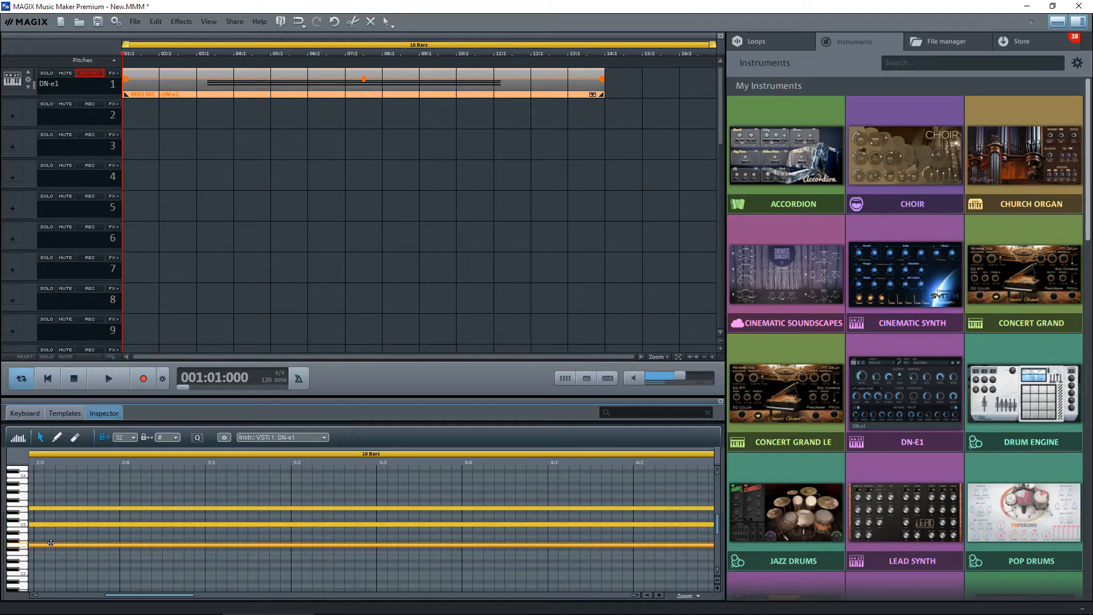
left_click_drag(145, 594, 98, 594)
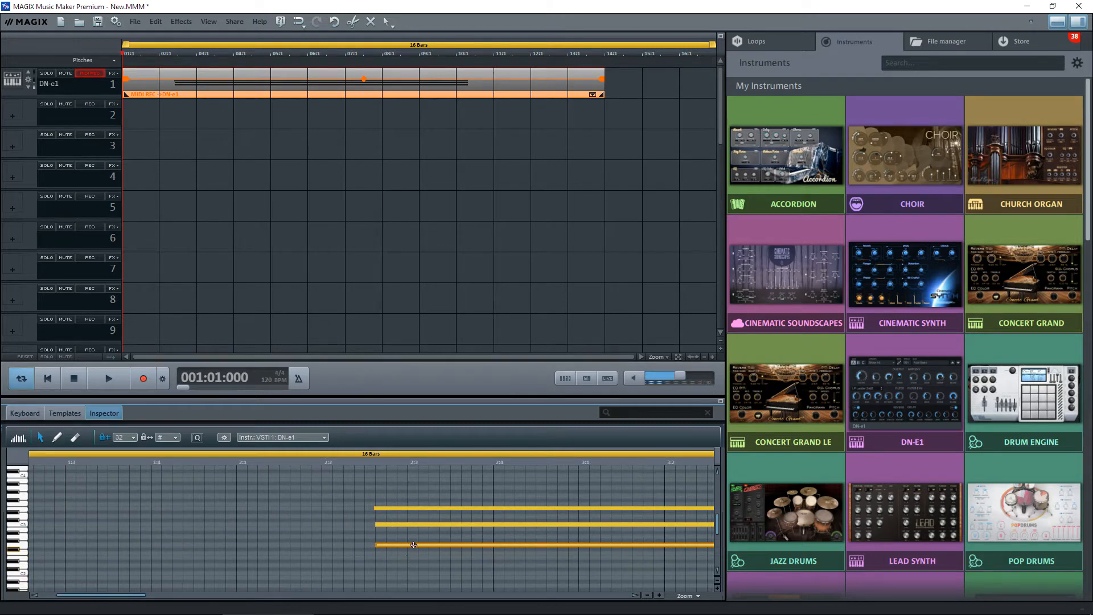
left_click_drag(412, 545, 58, 545)
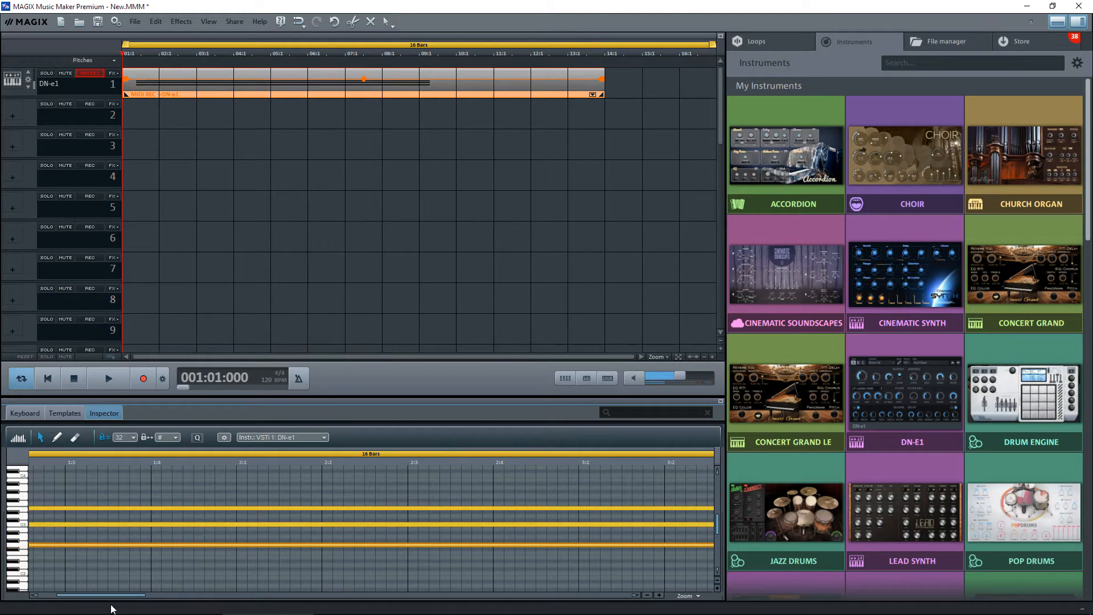
left_click_drag(114, 597, 49, 597)
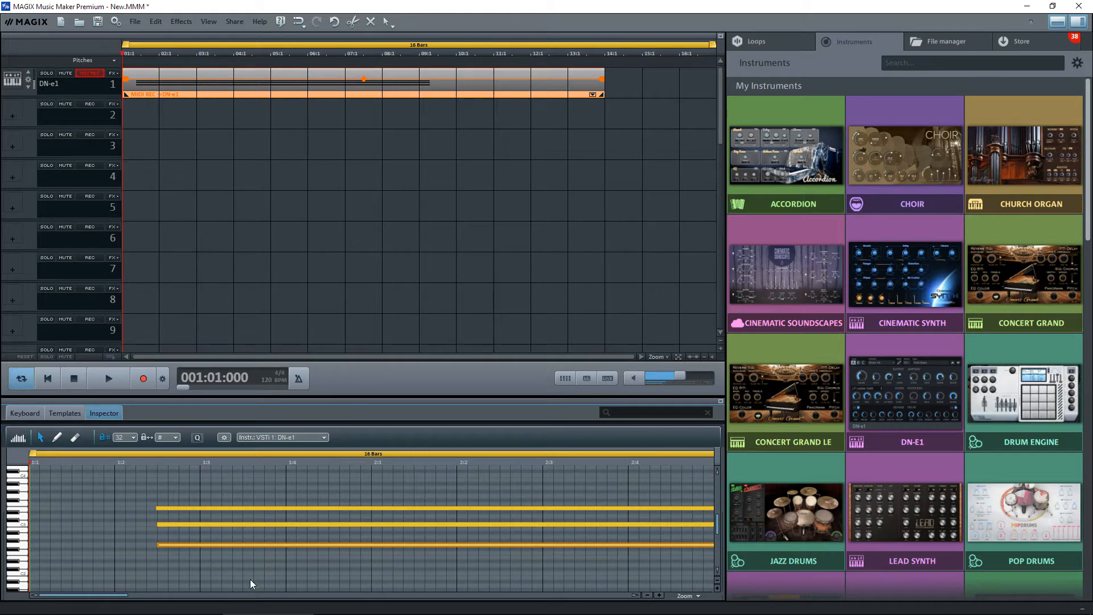
left_click_drag(228, 546, 98, 547)
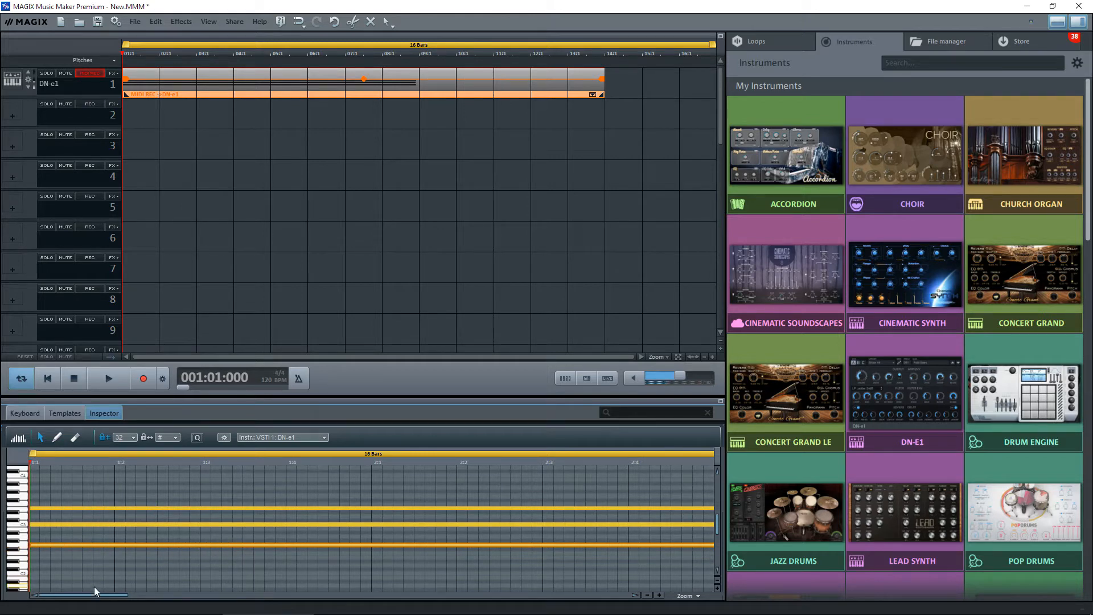
Deselect the chord and pick out each of its three notes individually, from lowest to highest
left_click(65, 560)
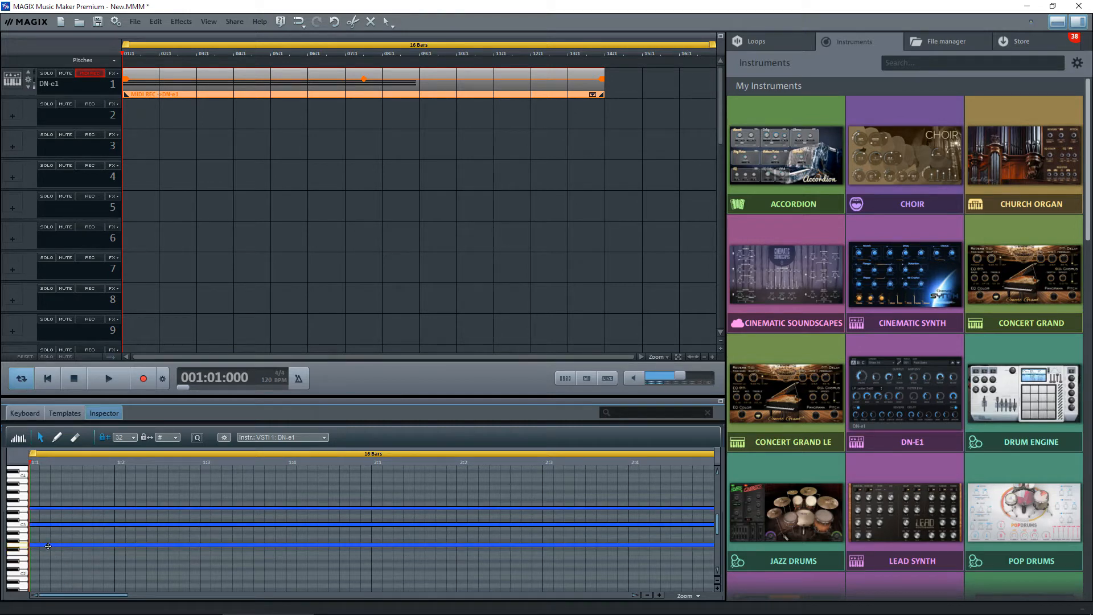
left_click(46, 545)
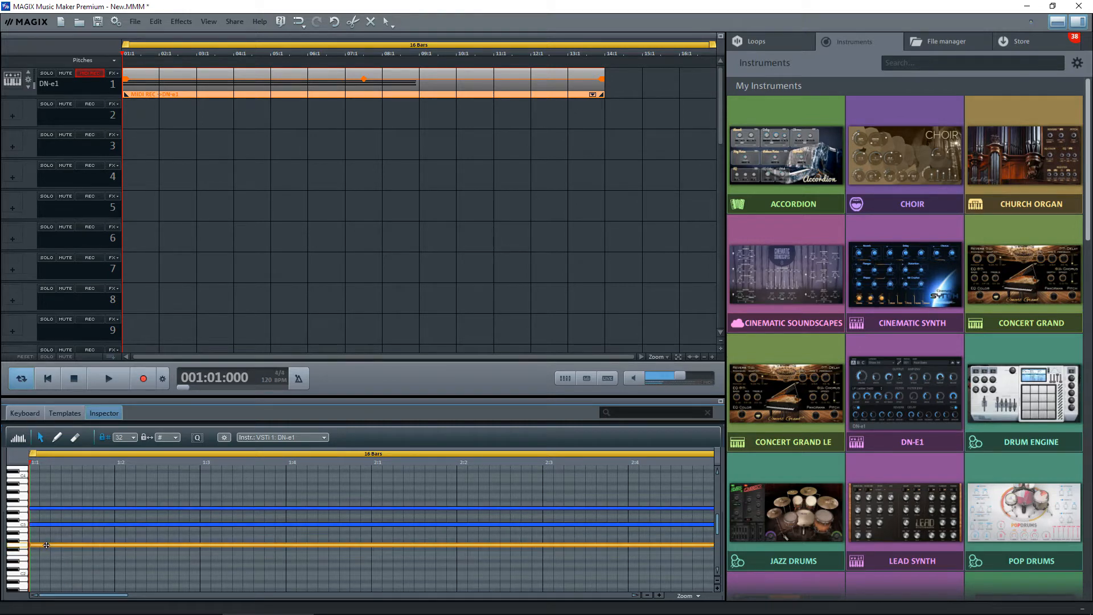
left_click(45, 524)
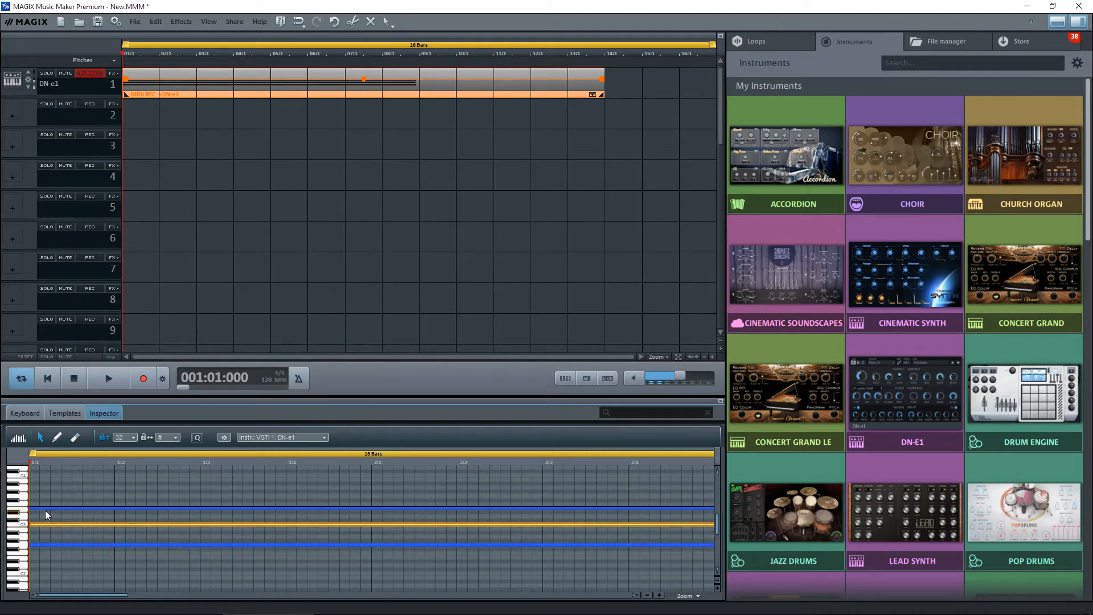
left_click(45, 508)
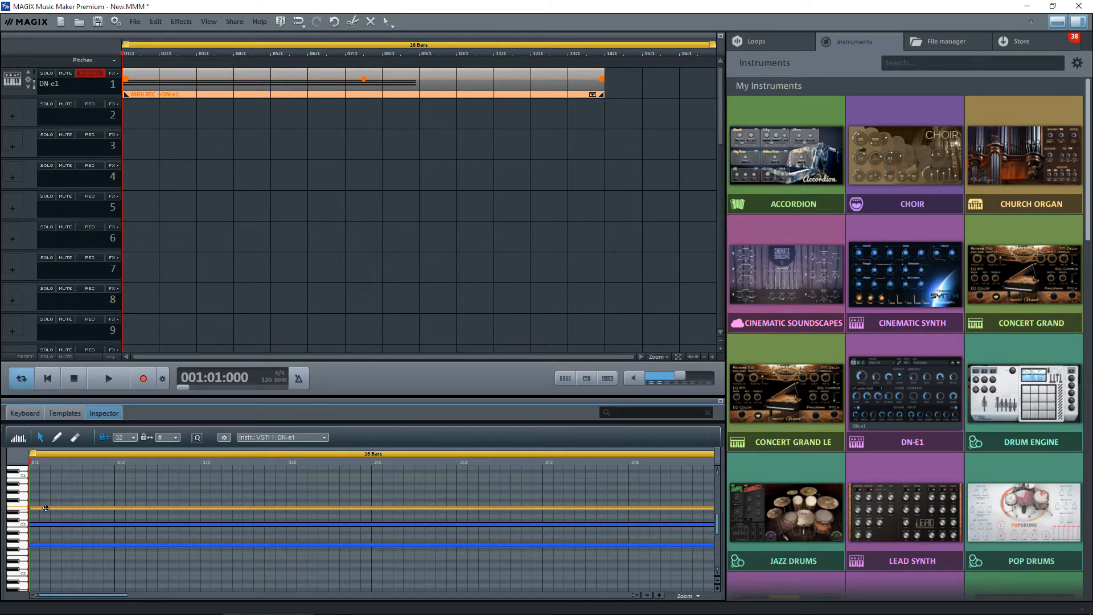
Select all three chord notes and shorten them together so they end at about beat 1:4
left_click(647, 595)
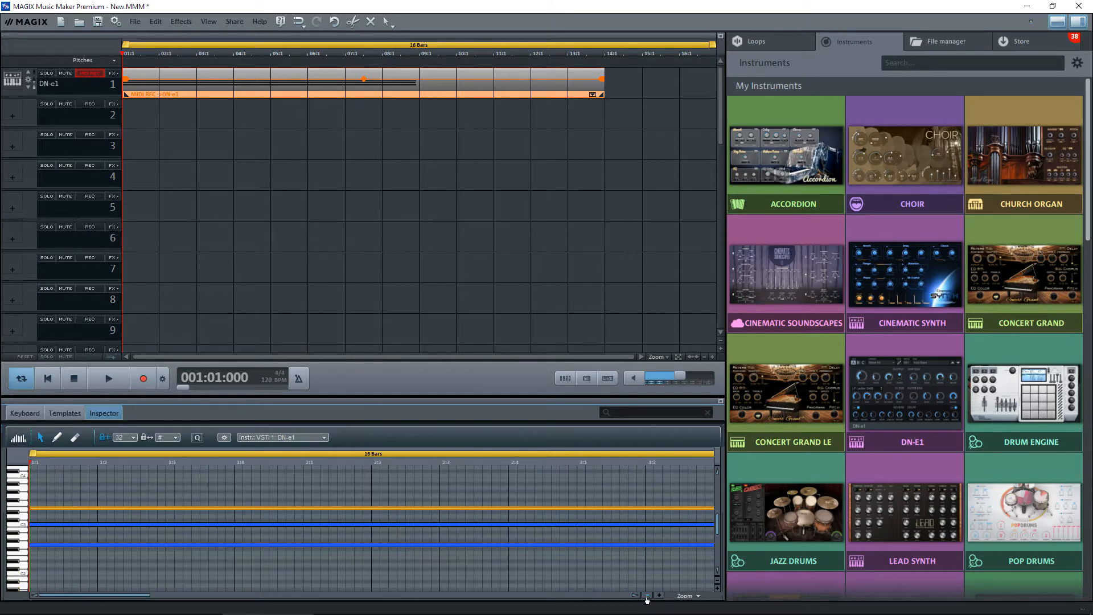
left_click(647, 596)
left_click(647, 595)
left_click(647, 595)
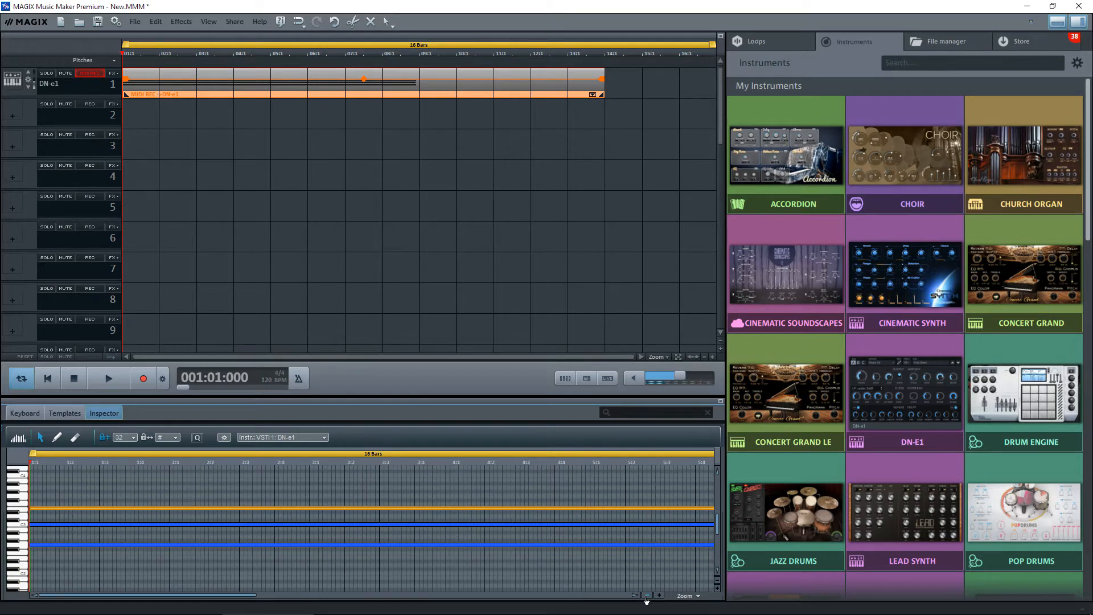
left_click(647, 596)
left_click(646, 596)
left_click(647, 596)
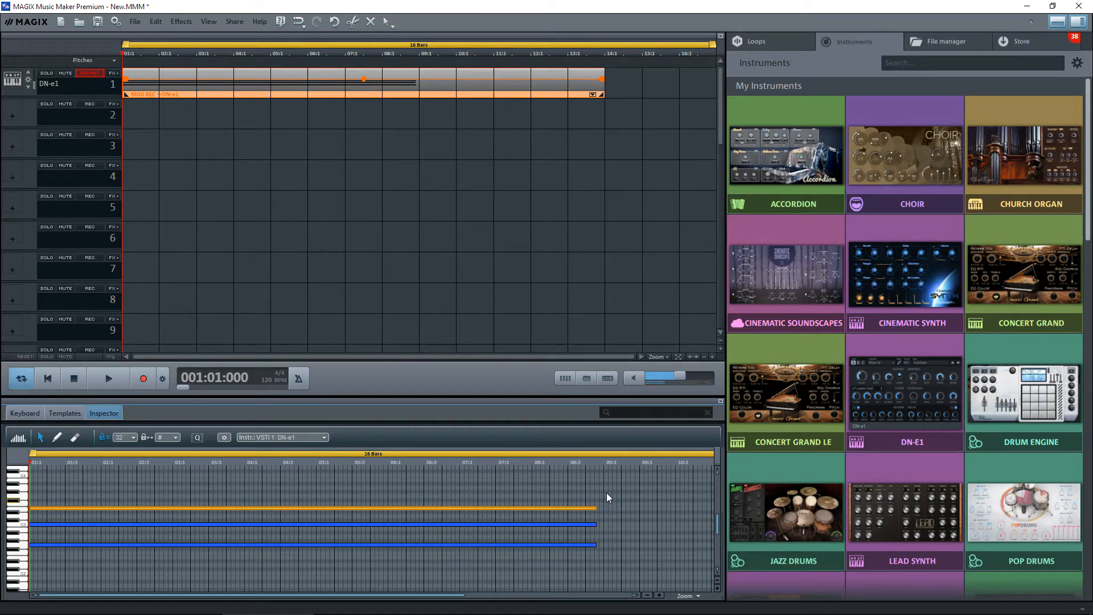
left_click_drag(614, 494, 581, 558)
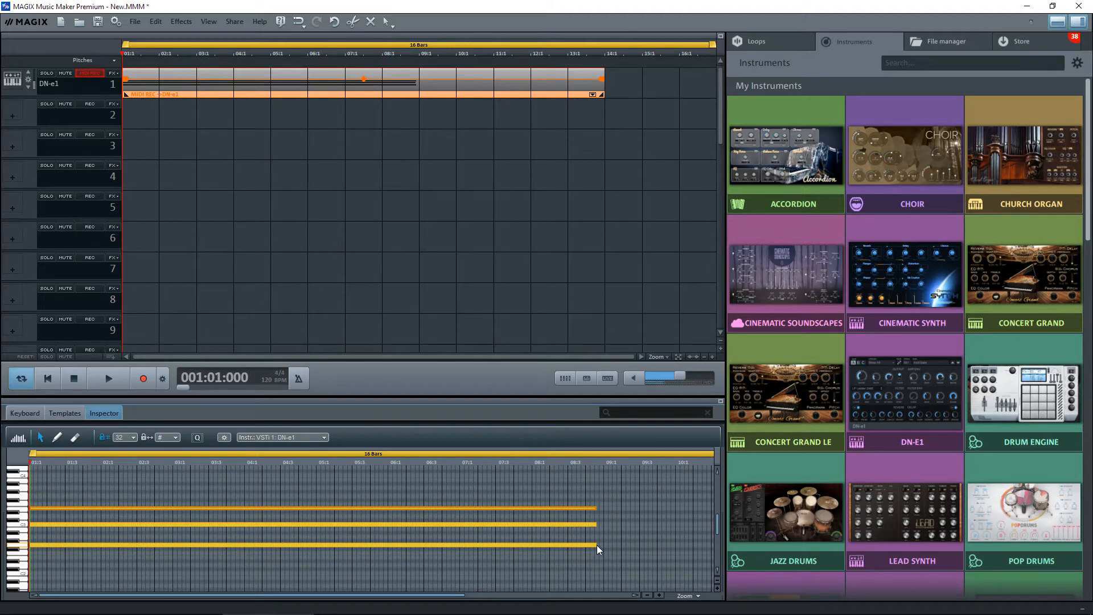
left_click_drag(597, 545, 85, 547)
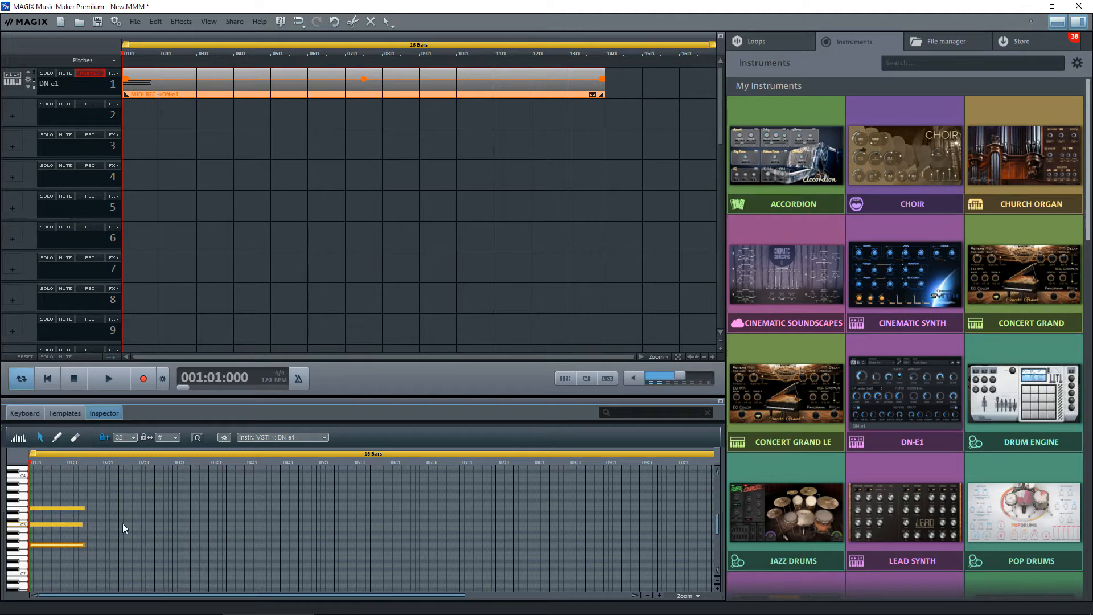
Lengthen the highest chord note so it ends at about the start of bar 3
left_click(660, 595)
left_click(660, 595)
left_click(661, 595)
left_click(661, 596)
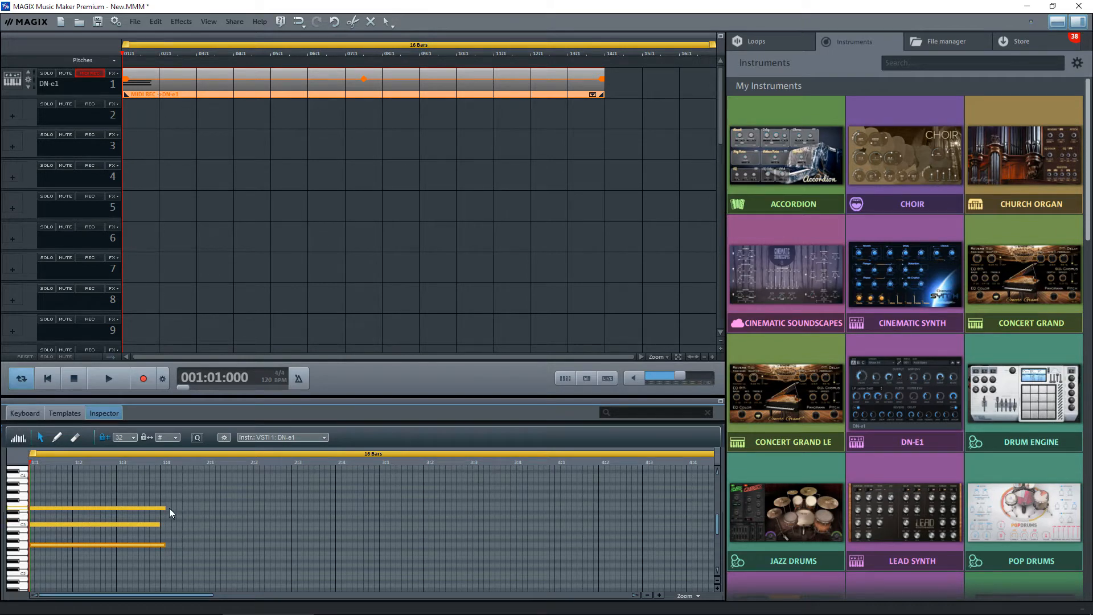
key("ctrl+a")
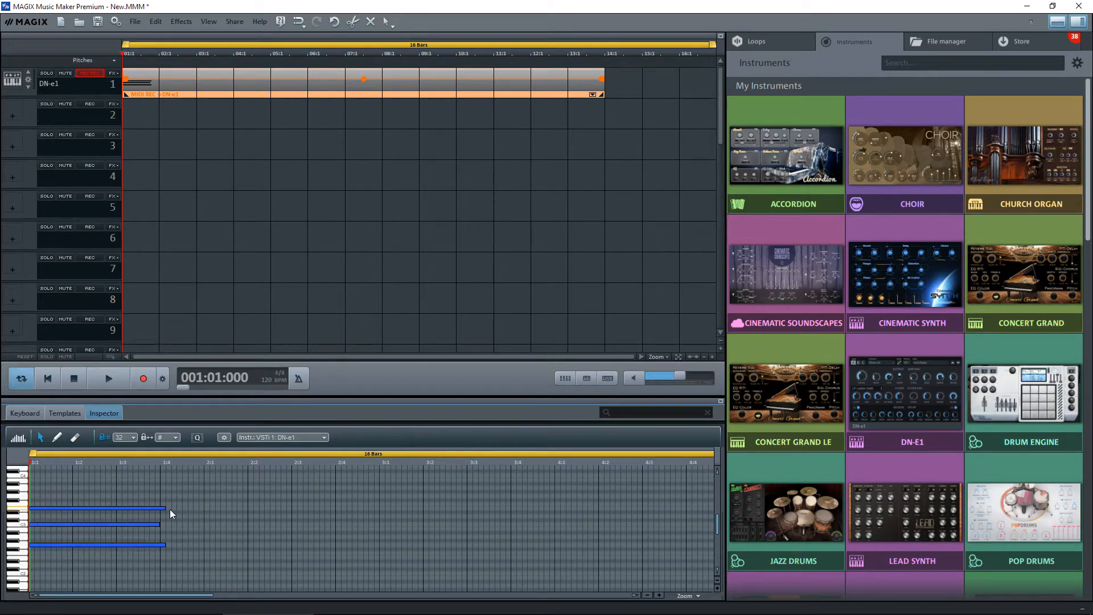
left_click_drag(165, 509, 204, 510)
left_click_drag(204, 508, 379, 507)
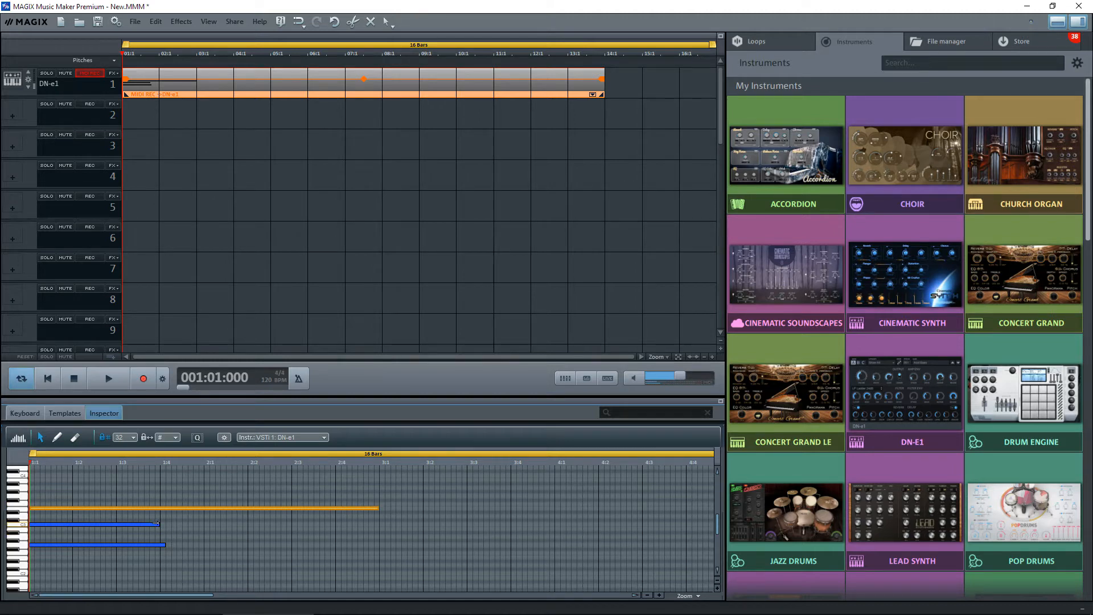
Lengthen the middle and lowest chord notes so both end at about the start of bar 3, matching the highest note
left_click_drag(163, 525, 378, 525)
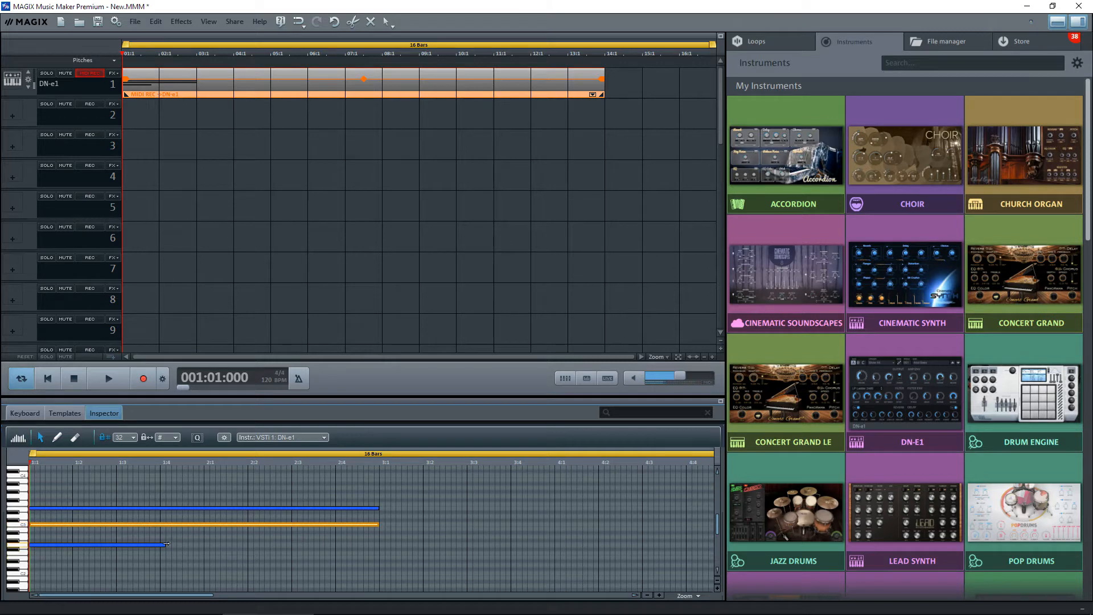
left_click_drag(166, 545, 384, 546)
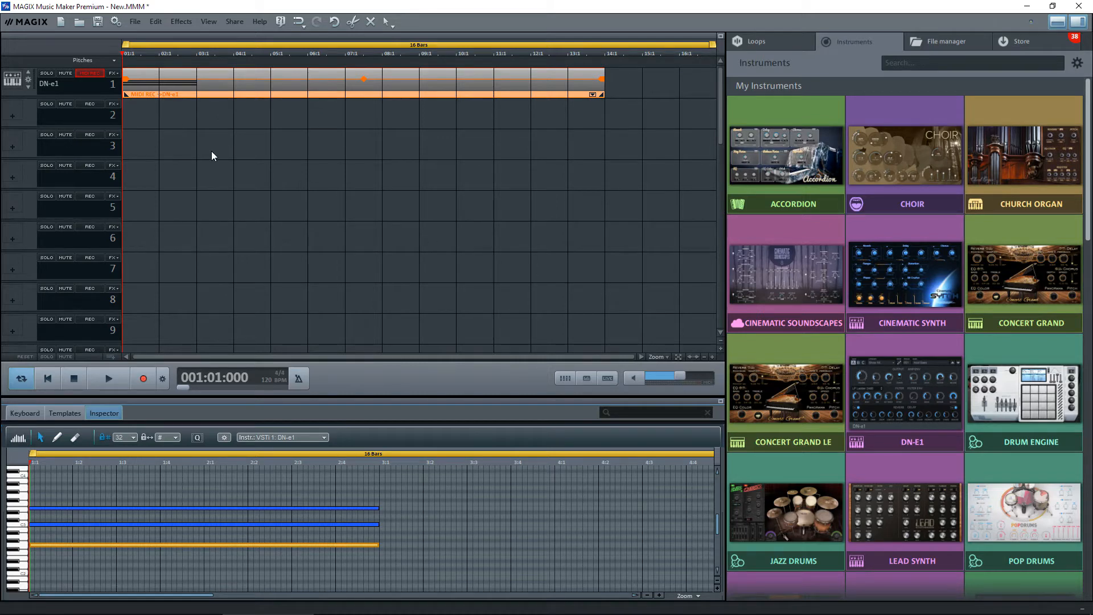
Shorten the DN-e1 clip on track 1 so it ends at the start of bar 3, and play it back
left_click(712, 357)
left_click(712, 357)
left_click(713, 357)
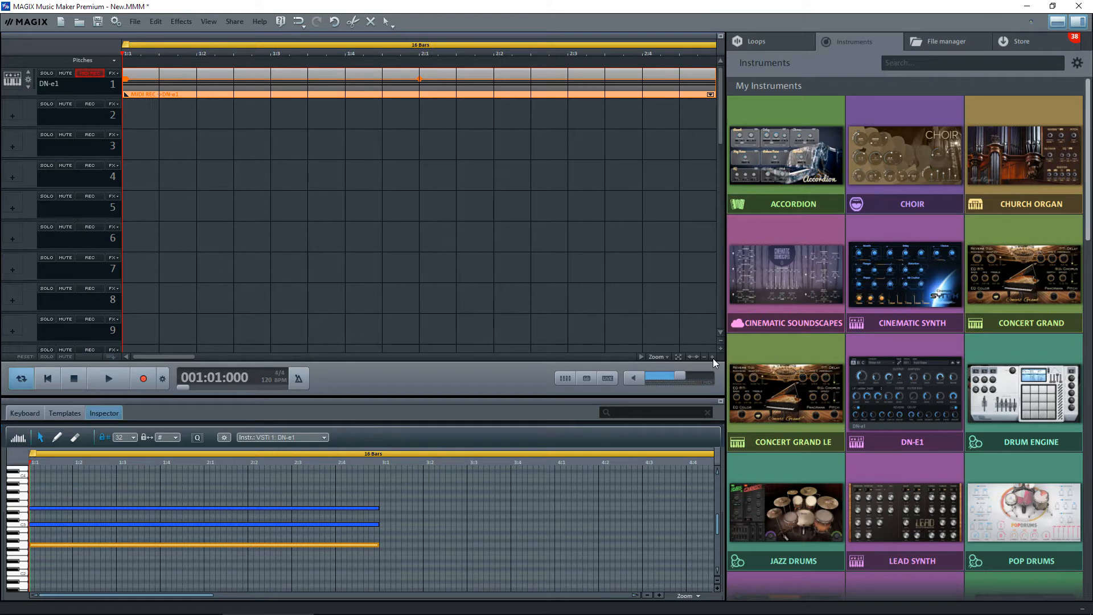
left_click(704, 357)
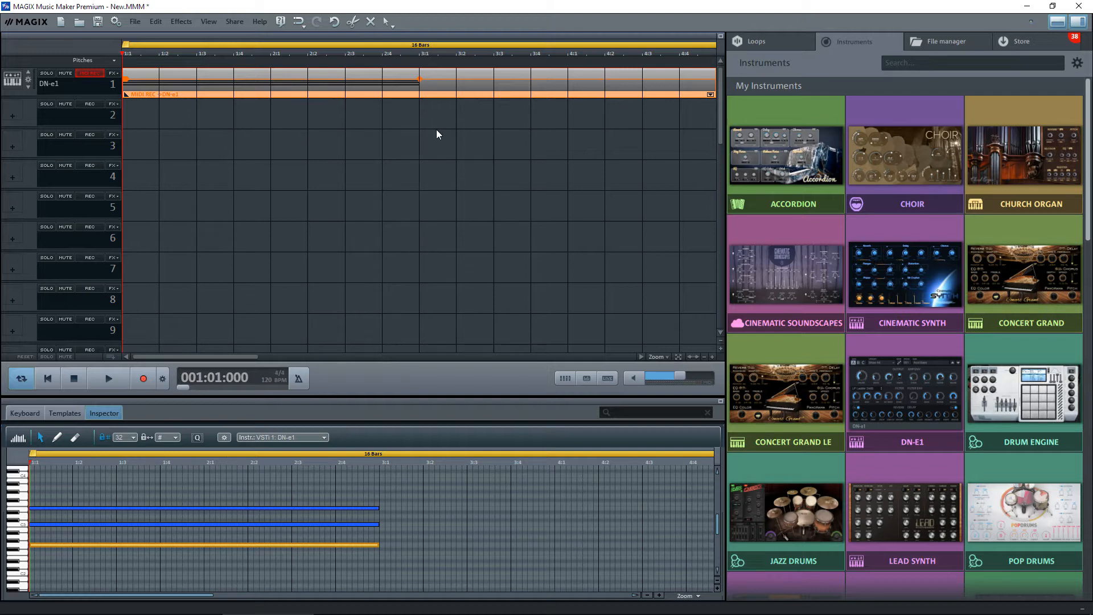
left_click(704, 356)
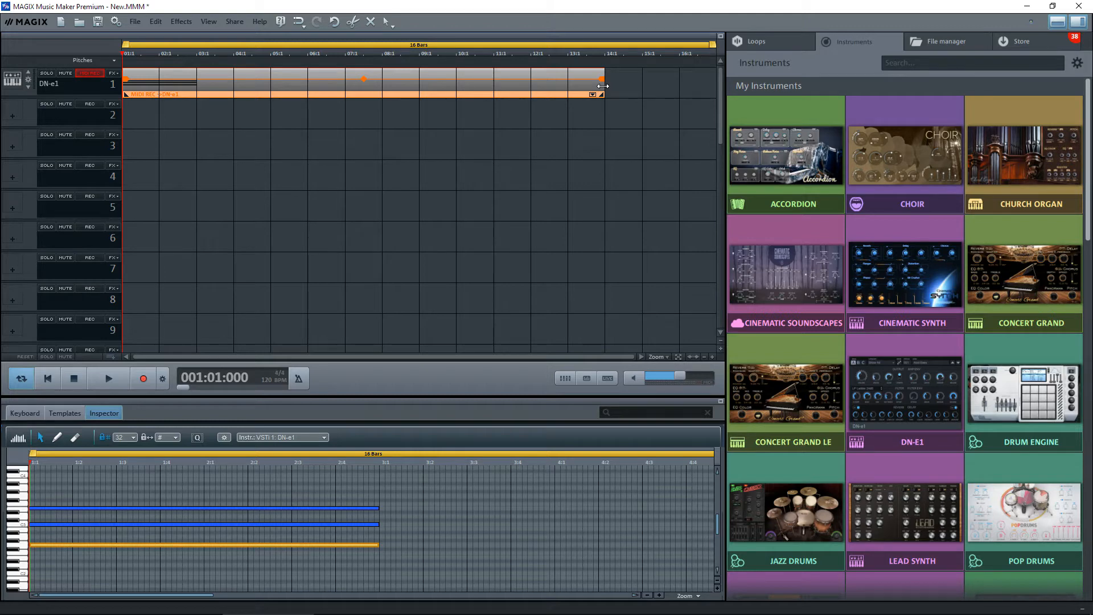
left_click_drag(603, 86, 196, 83)
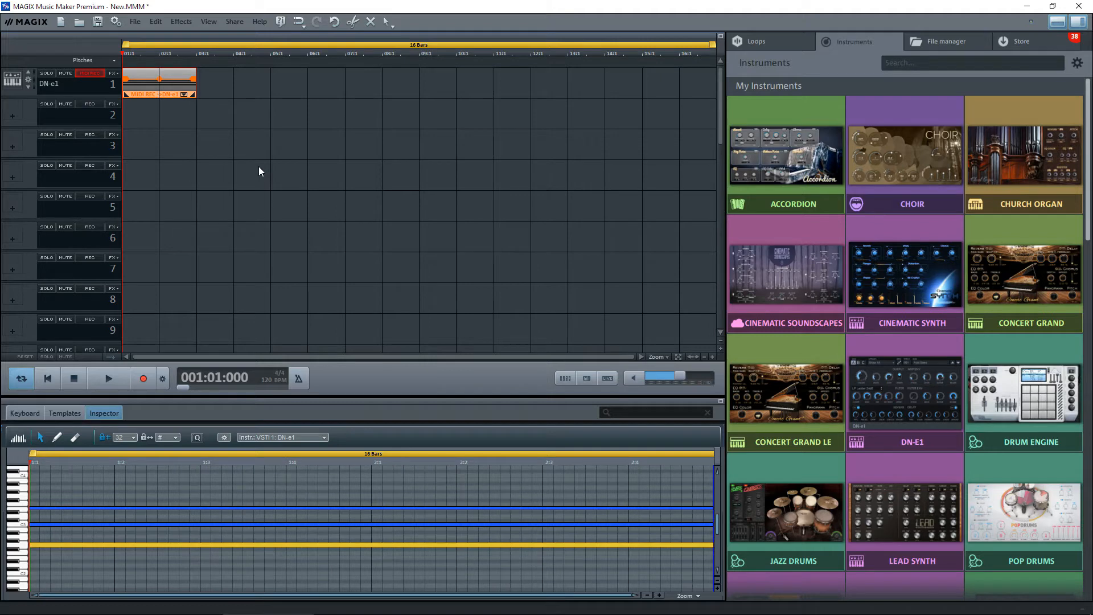
key("space")
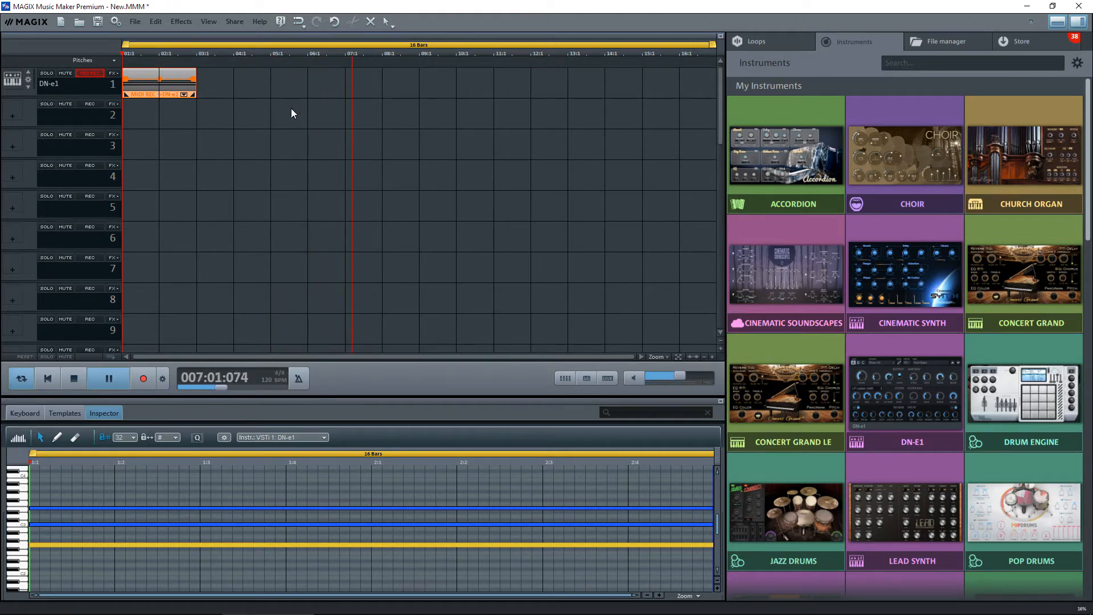
key("space")
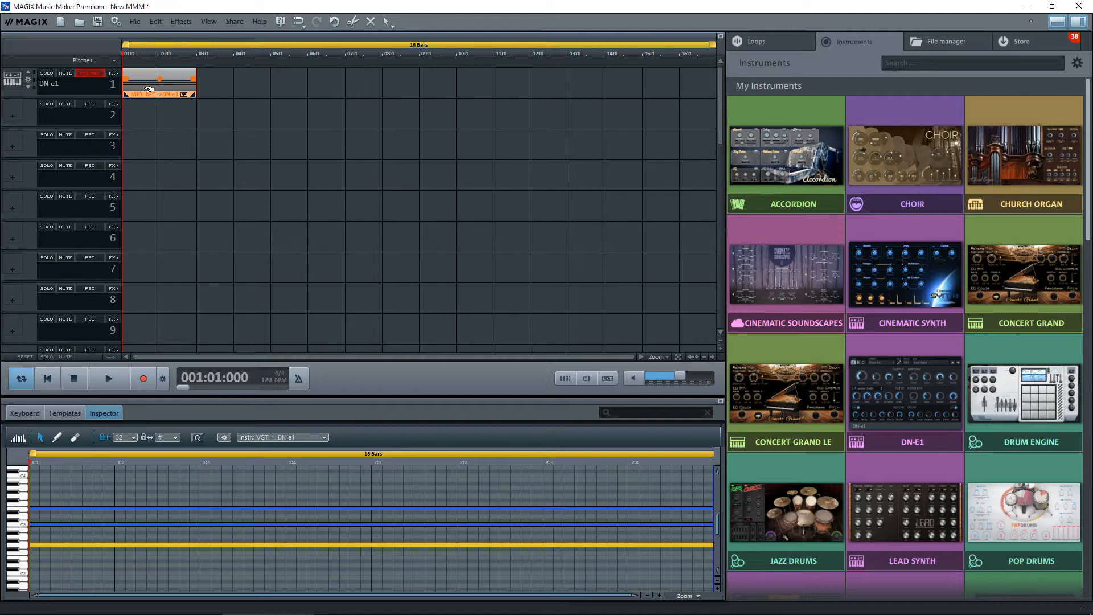
Copy the two-bar chord clip to start at bar 3 on the same track and show its notes for editing
left_click_drag(150, 89, 229, 90)
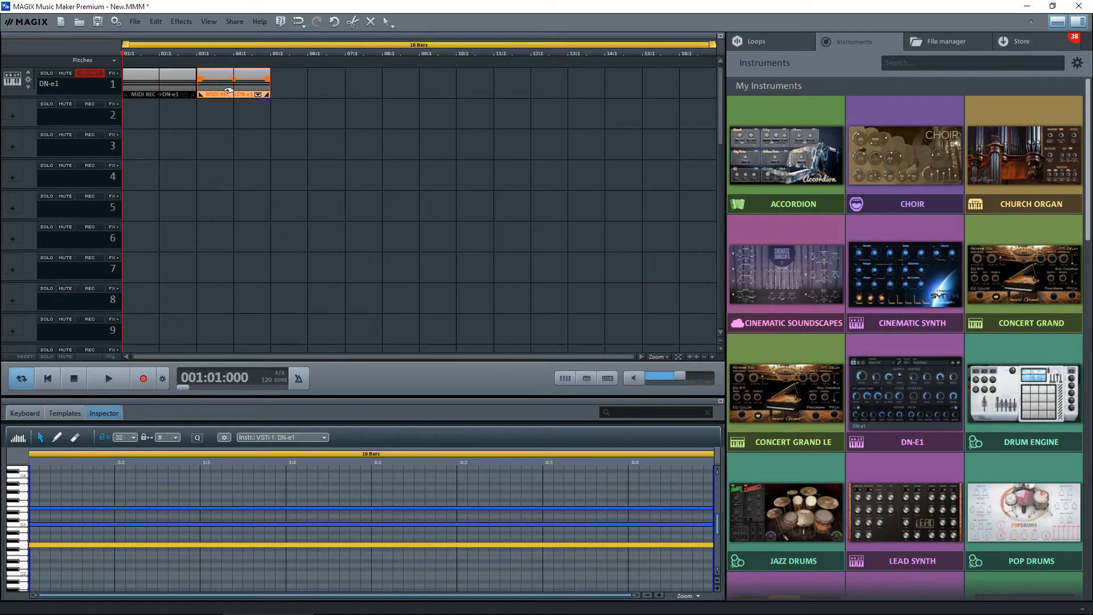
left_click(29, 413)
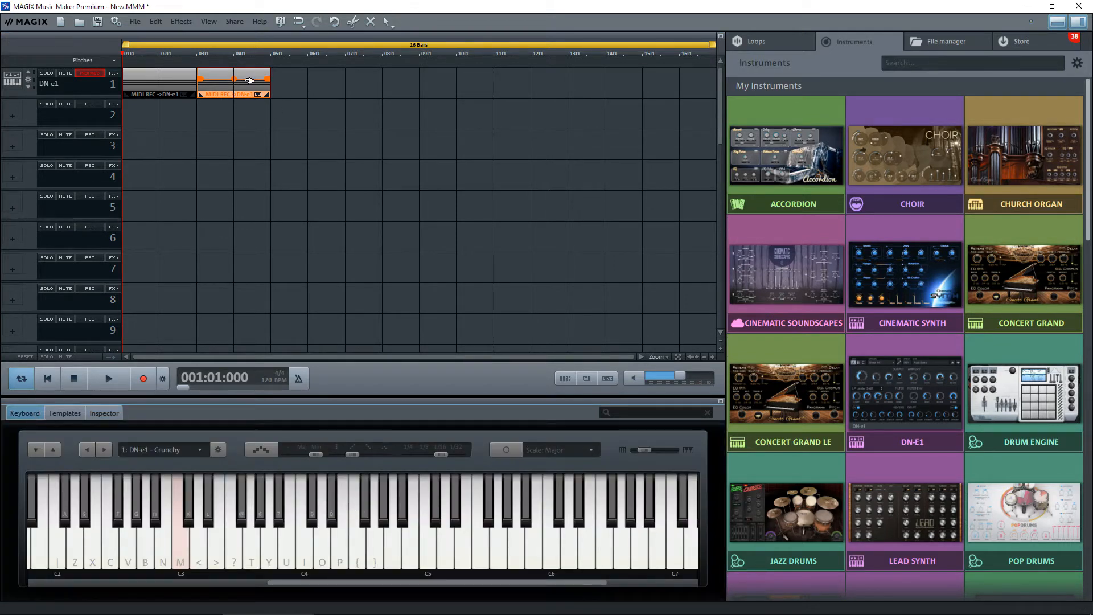
left_click(105, 413)
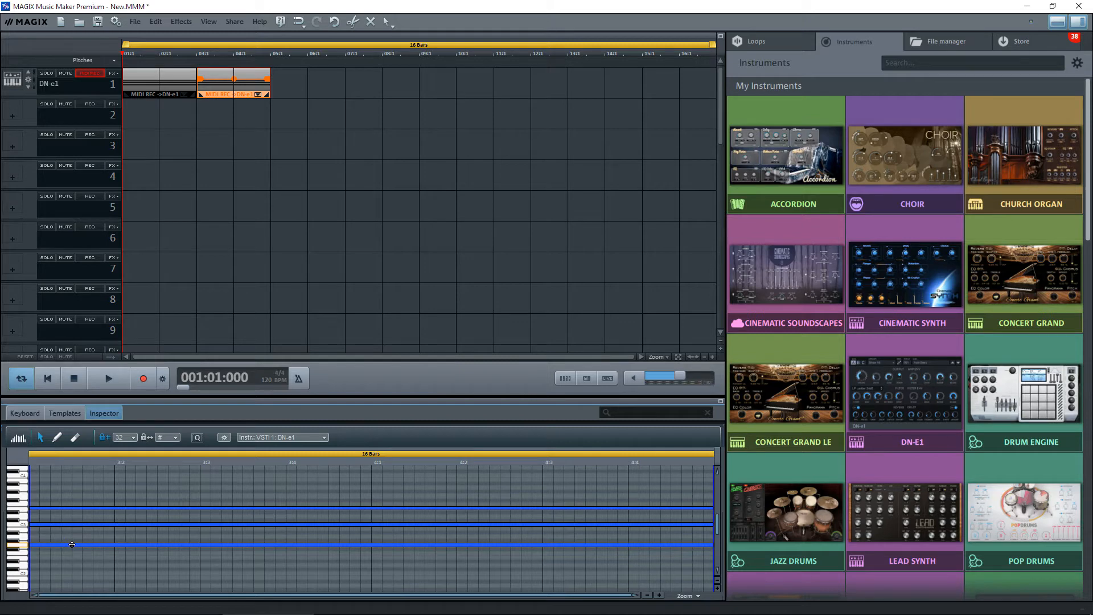
Lower the second clip's lowest note two semitones, the middle one three and the highest one four, and play the result
left_click_drag(72, 545, 70, 552)
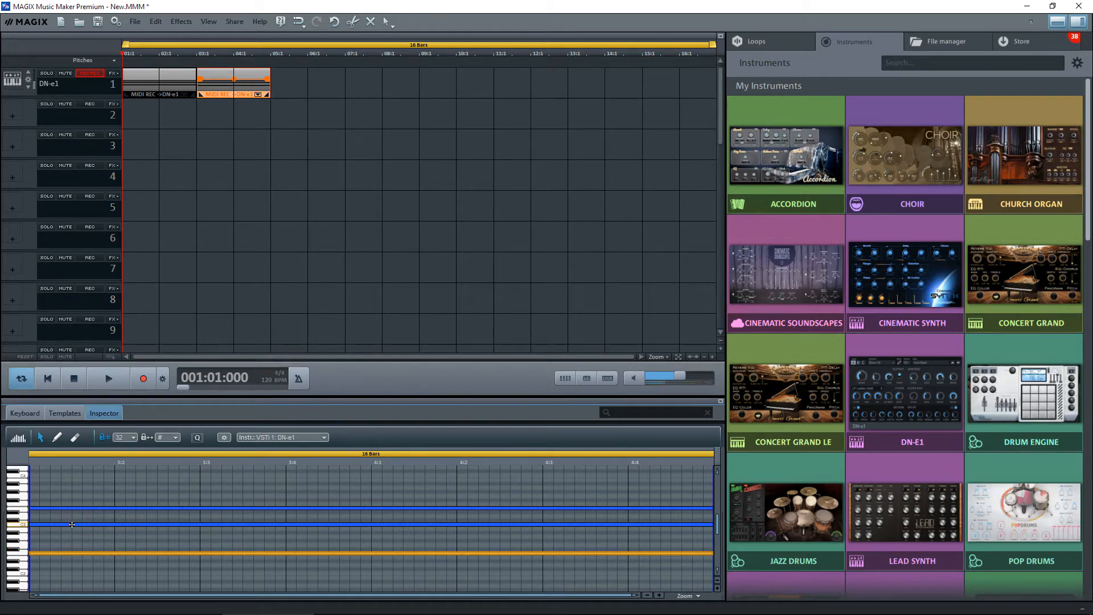
left_click_drag(72, 524, 69, 537)
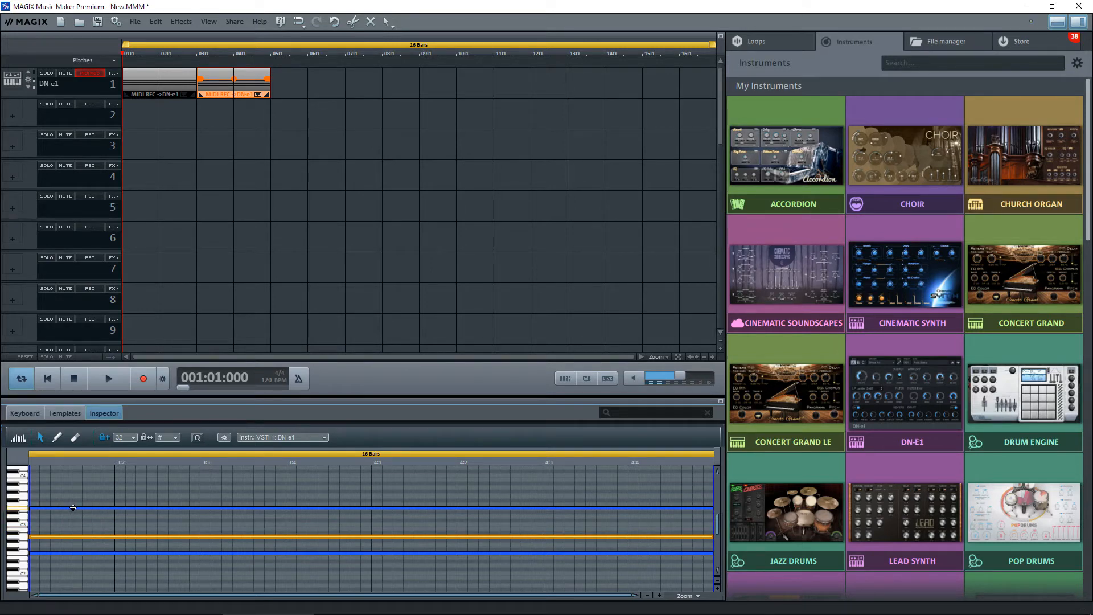
left_click_drag(73, 508, 72, 525)
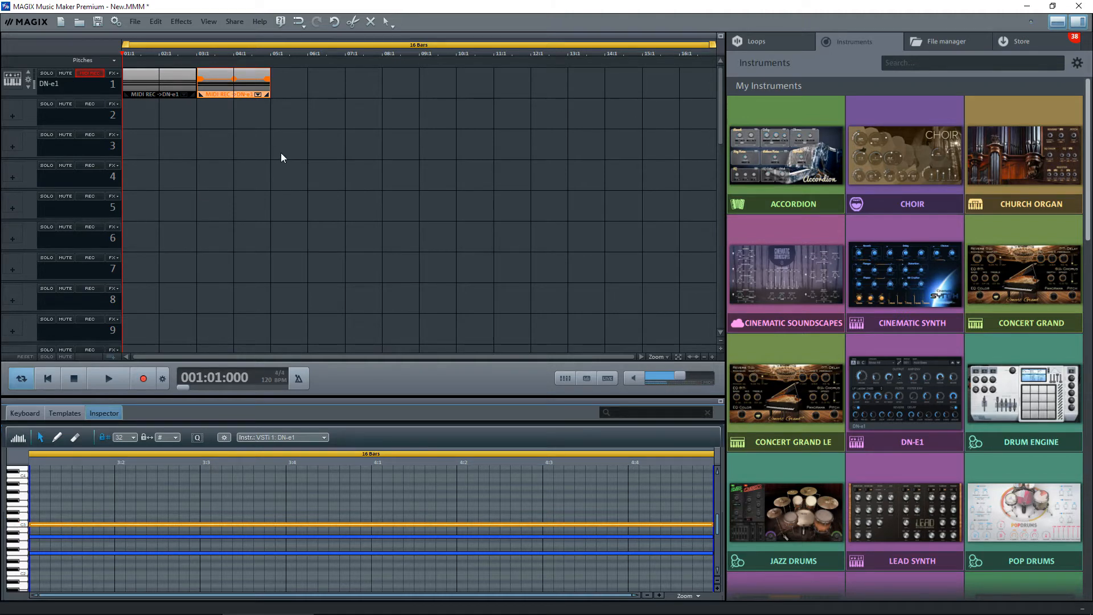
key("space")
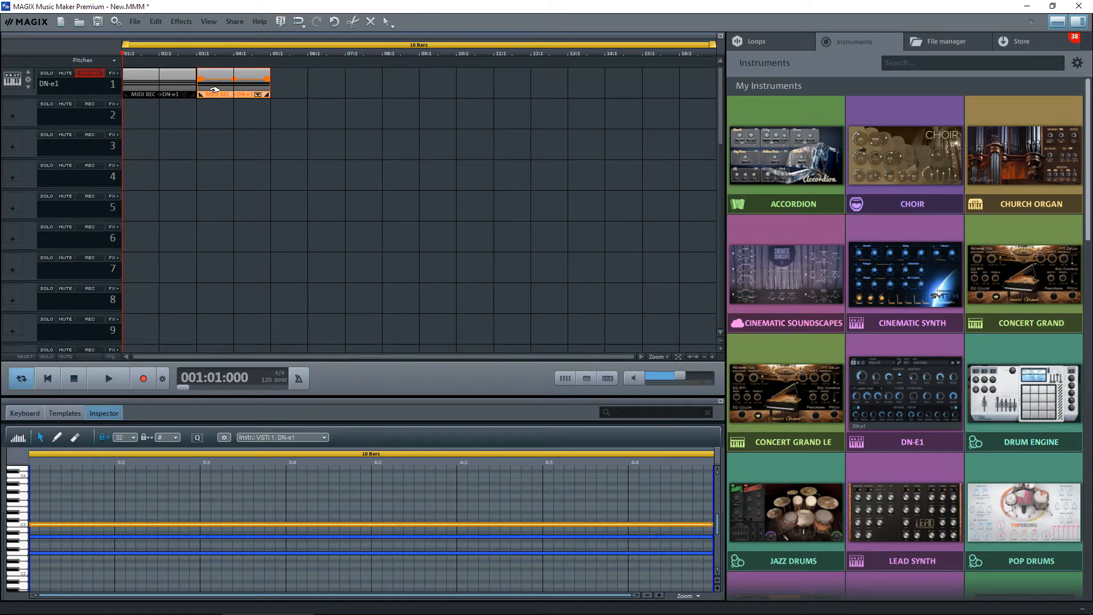
Copy the second chord clip to start at bar 5 and raise each of its three notes by two semitones
left_click_drag(215, 90, 292, 91)
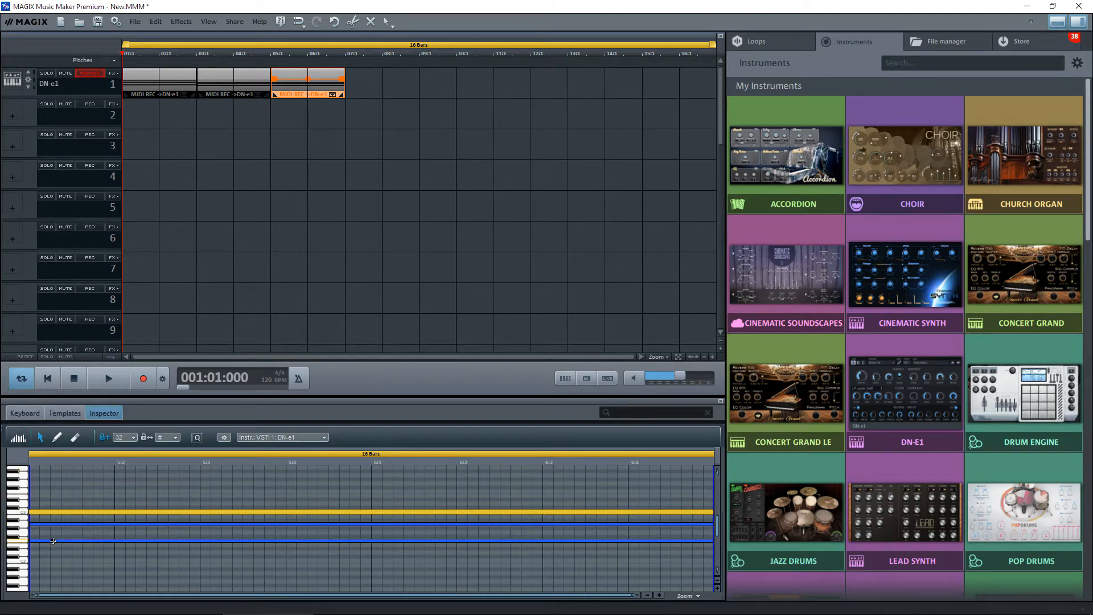
left_click_drag(53, 541, 53, 533)
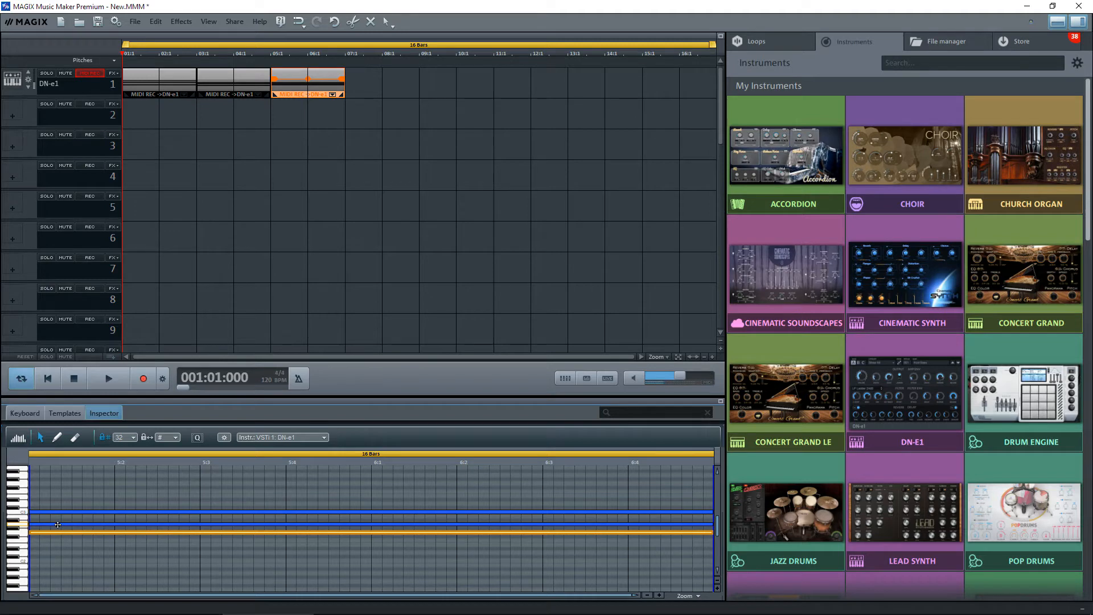
left_click_drag(58, 525, 60, 505)
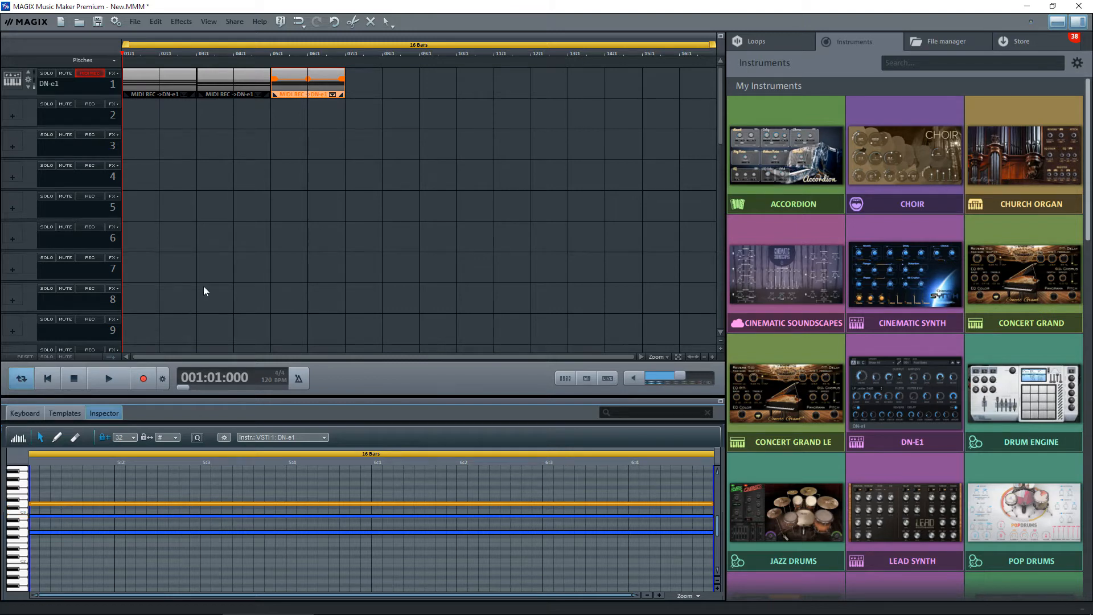
Play back the three-chord progression from the start of the arrangement
key("space")
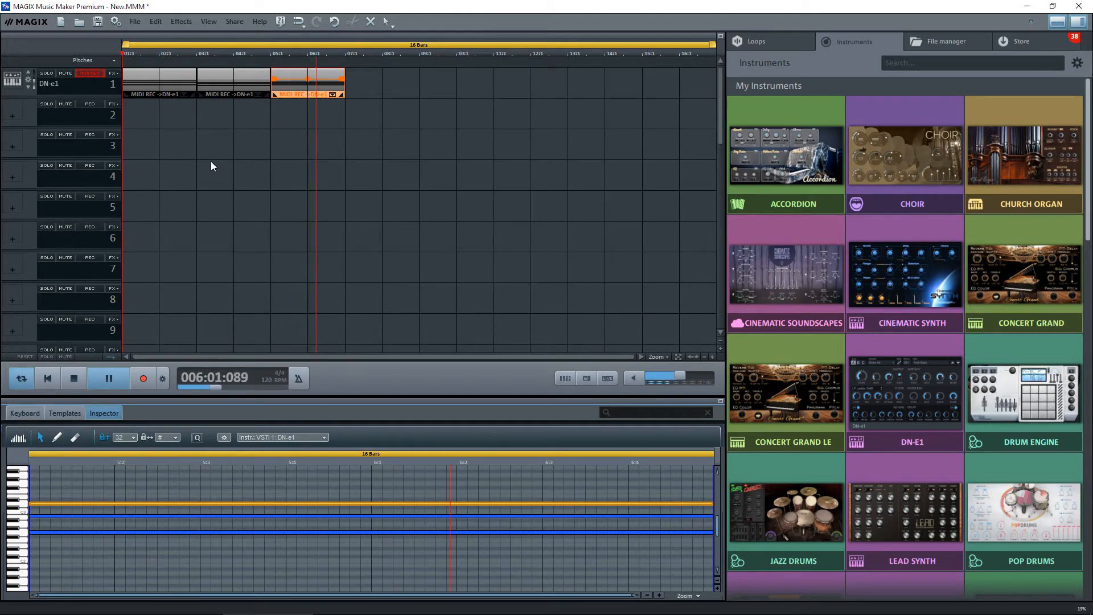
key("space")
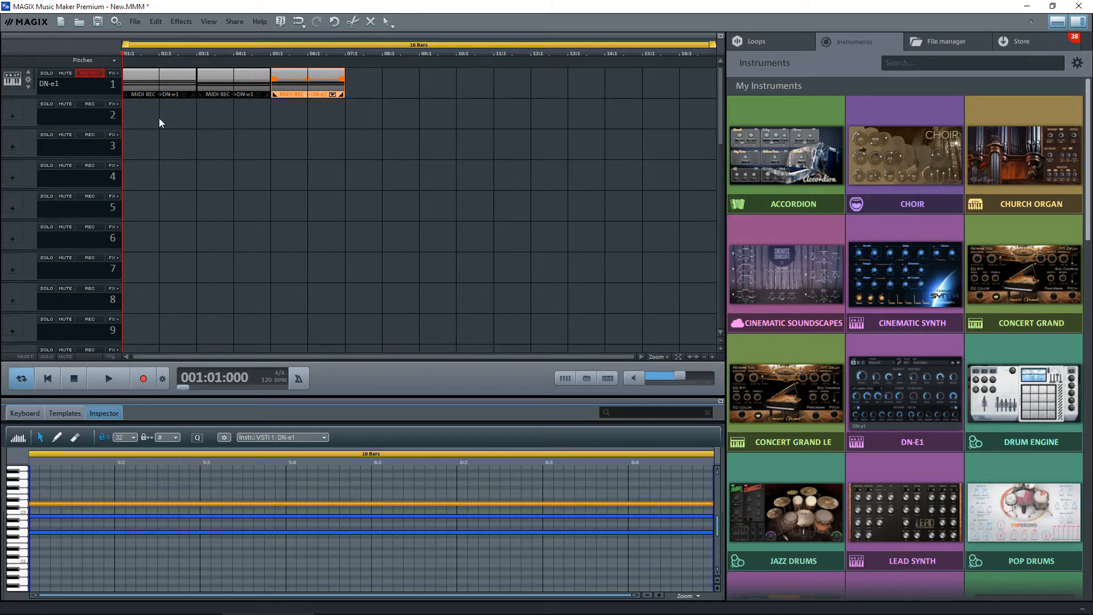
Copy the first chord clip to start at bar 7 and extend the copy to the end of bar 16
left_click(146, 92)
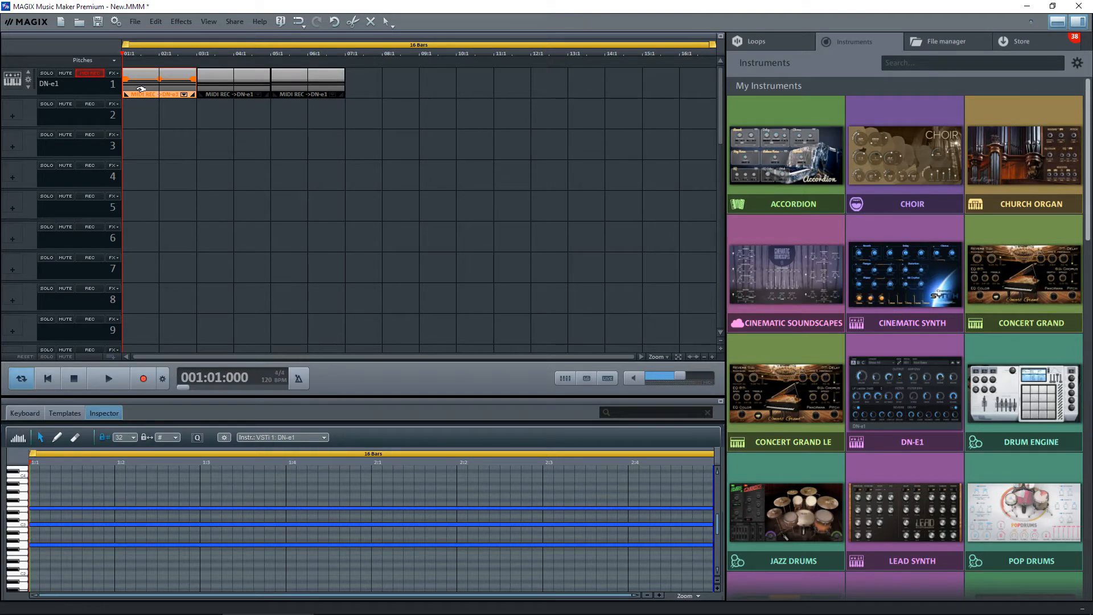
left_click_drag(141, 90, 368, 89)
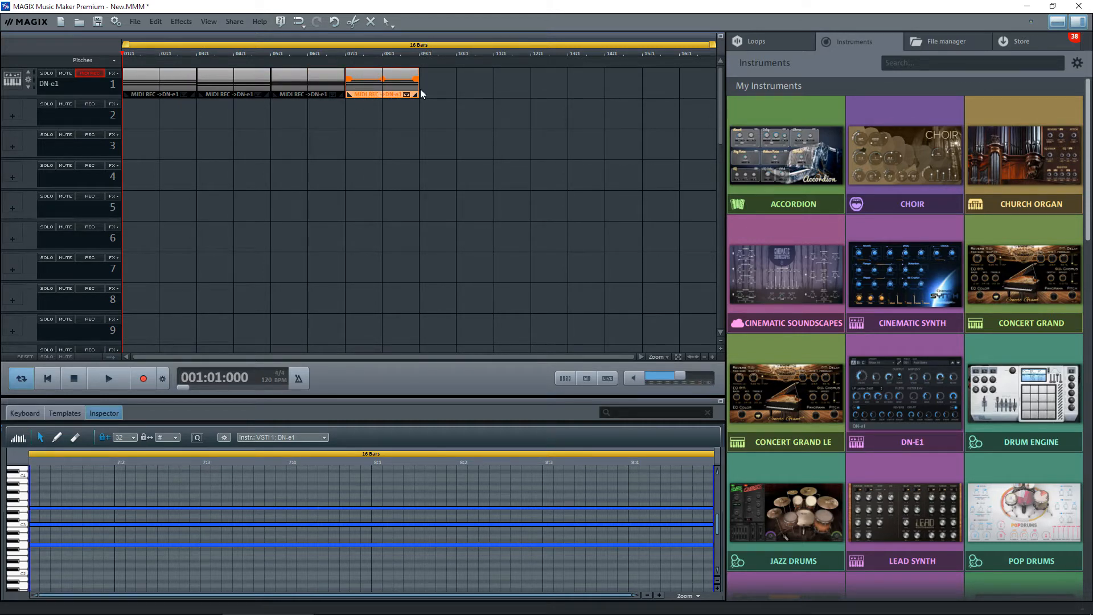
left_click_drag(417, 90, 718, 92)
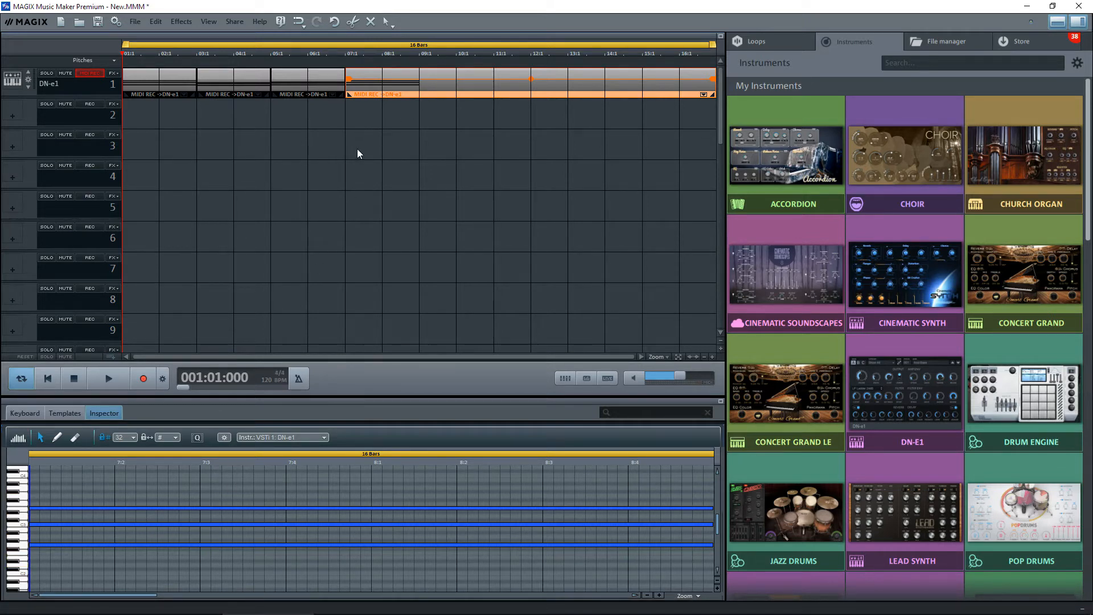
Duplicate the lowest note of the bar 7 chord down to C2 and again down to E2
left_click(82, 545)
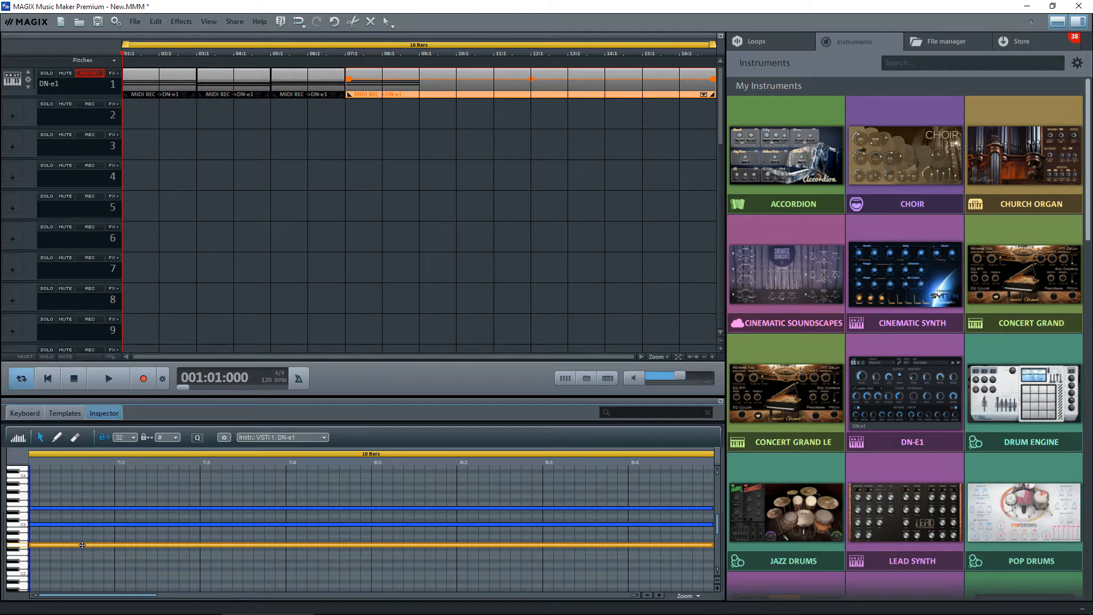
left_click_drag(82, 545, 81, 573)
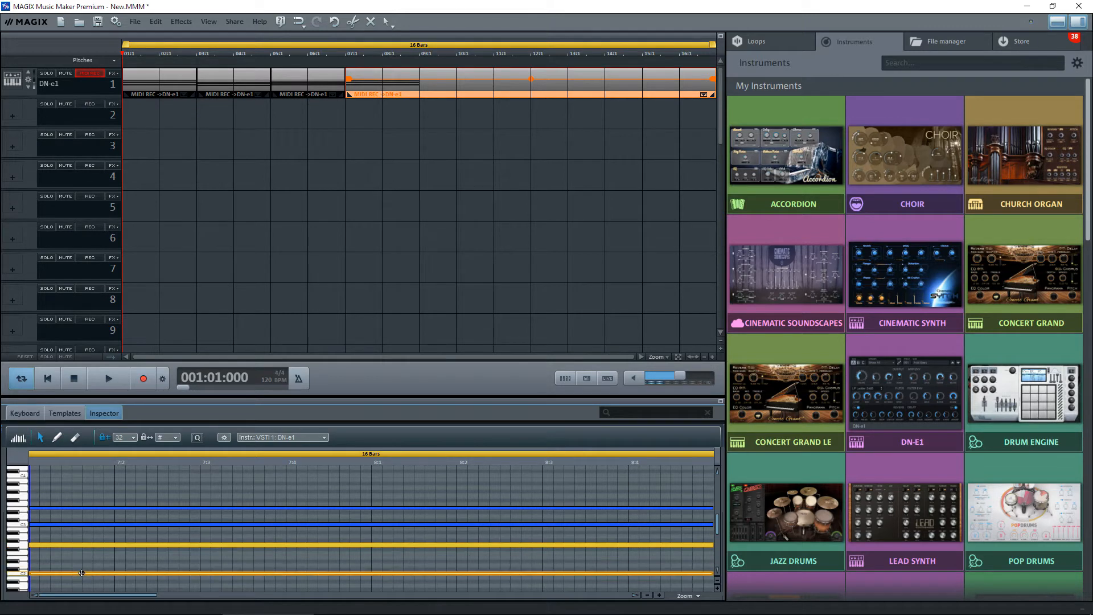
left_click(84, 544)
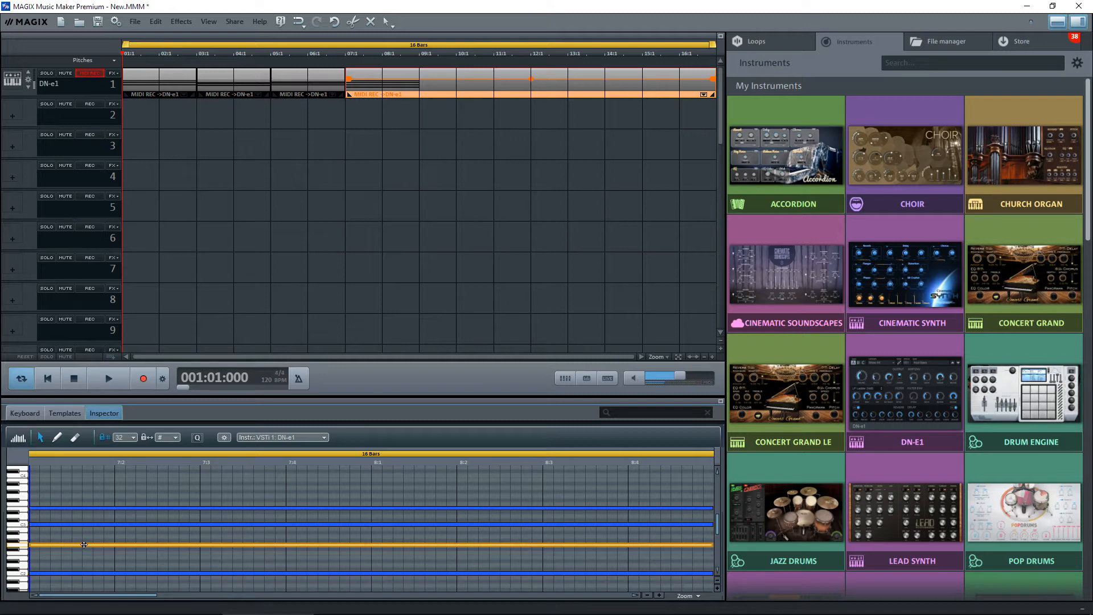
left_click_drag(84, 545, 82, 558)
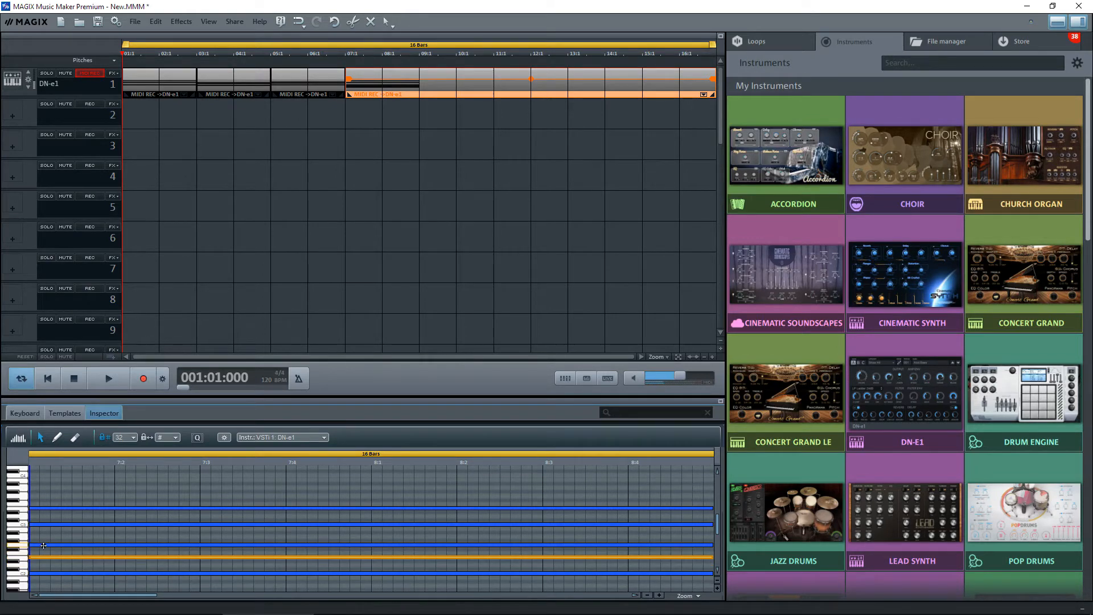
Duplicate the highest note of the bar 7 chord up to G3 and copy that note up to C4
left_click(58, 509)
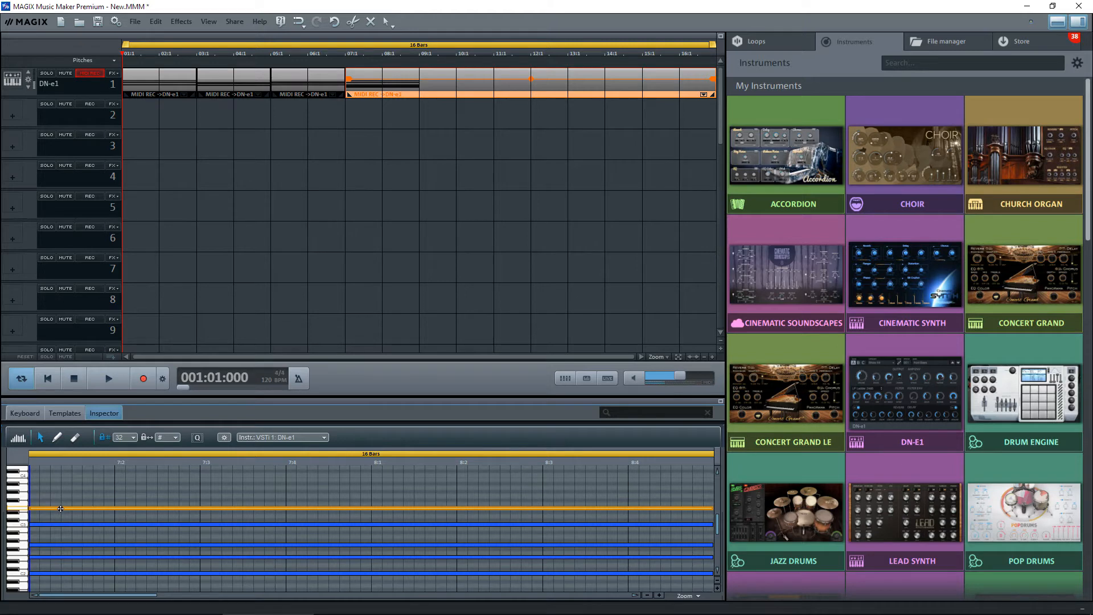
left_click_drag(61, 509, 62, 497)
left_click(62, 496)
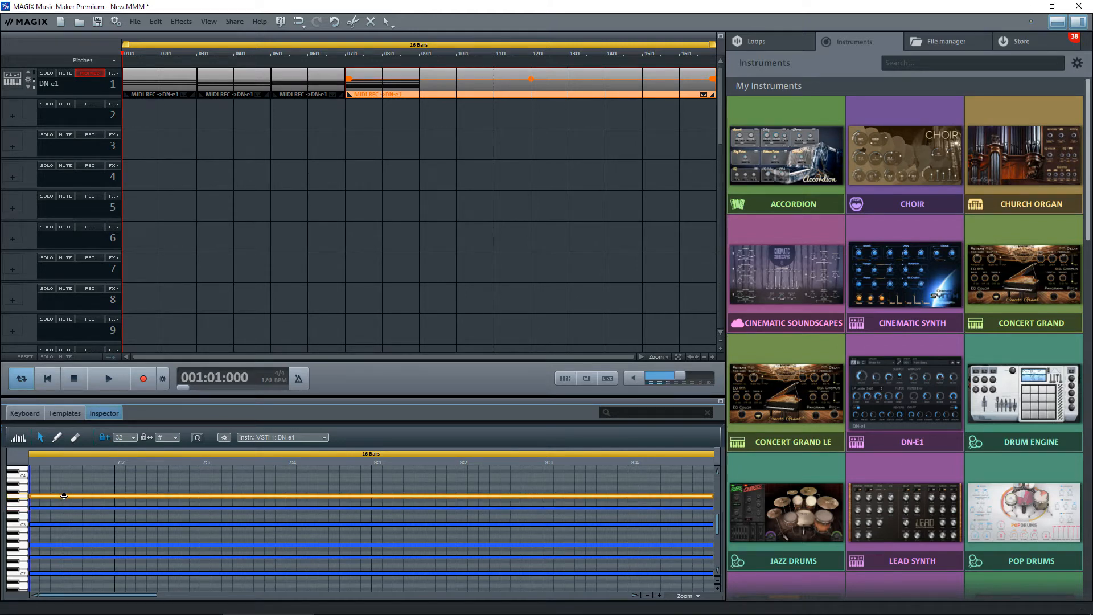
left_click_drag(63, 496, 65, 476)
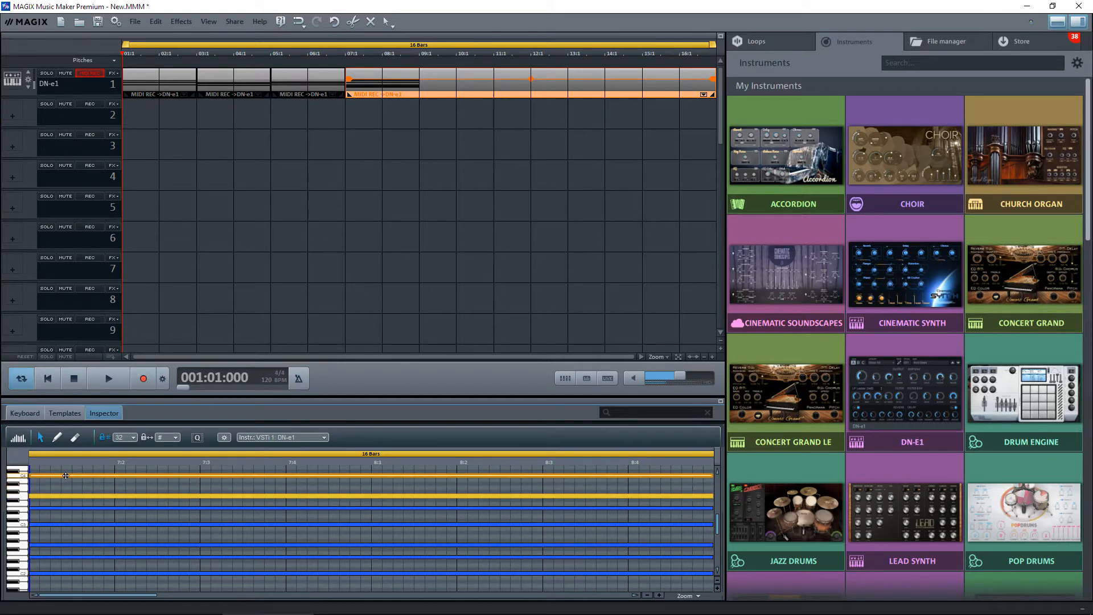
left_click(66, 476)
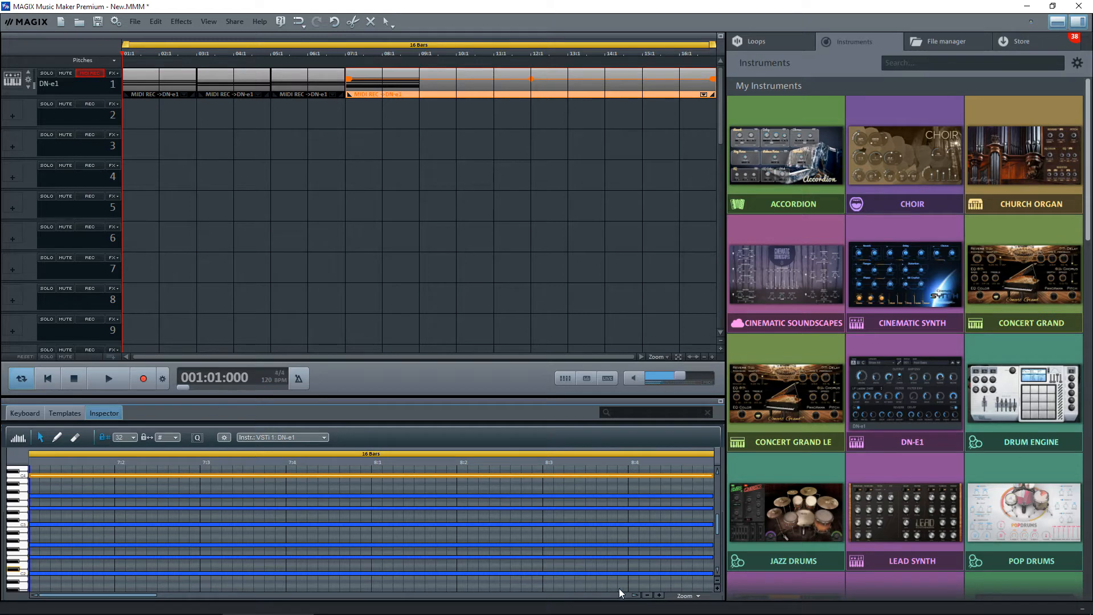
Stagger the bar 7 chord by starting its second, third and fourth lowest notes each 1/32 note later than the note below
left_click(660, 596)
left_click(660, 595)
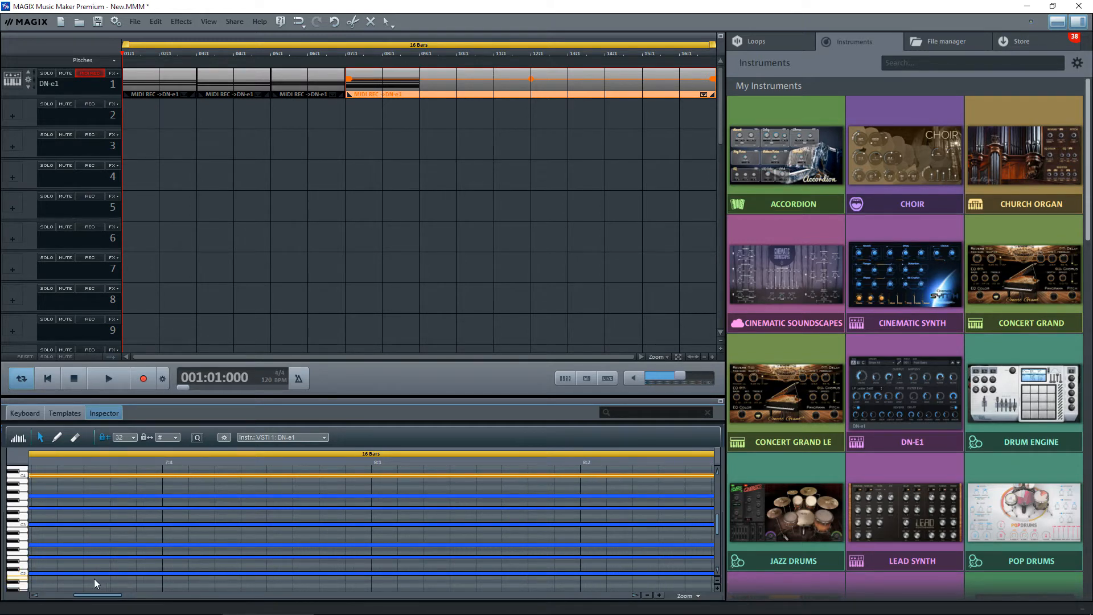
left_click(46, 558)
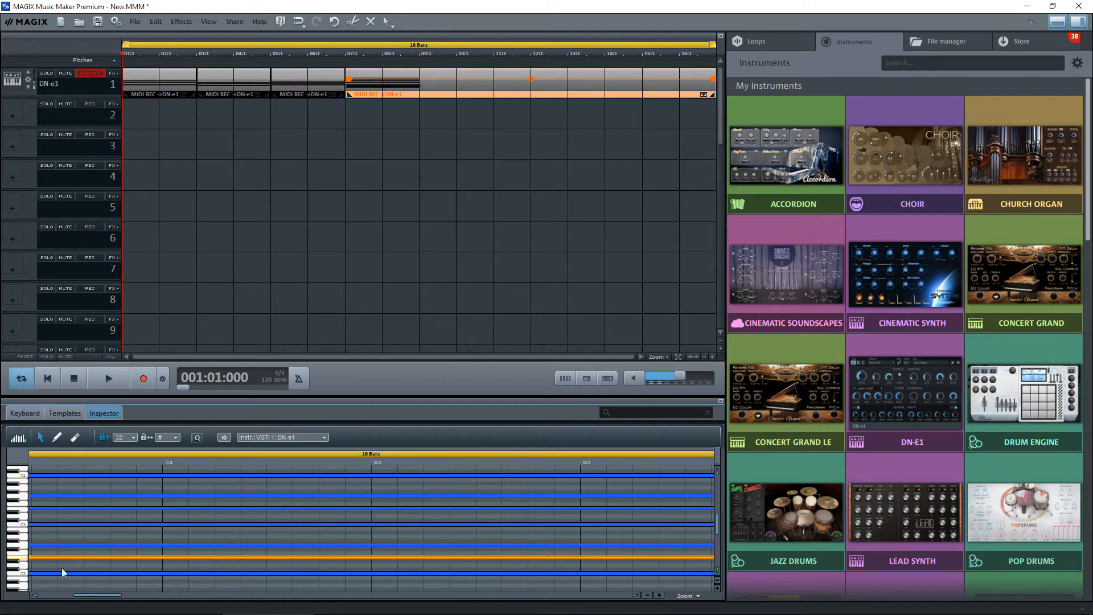
left_click_drag(94, 596, 14, 602)
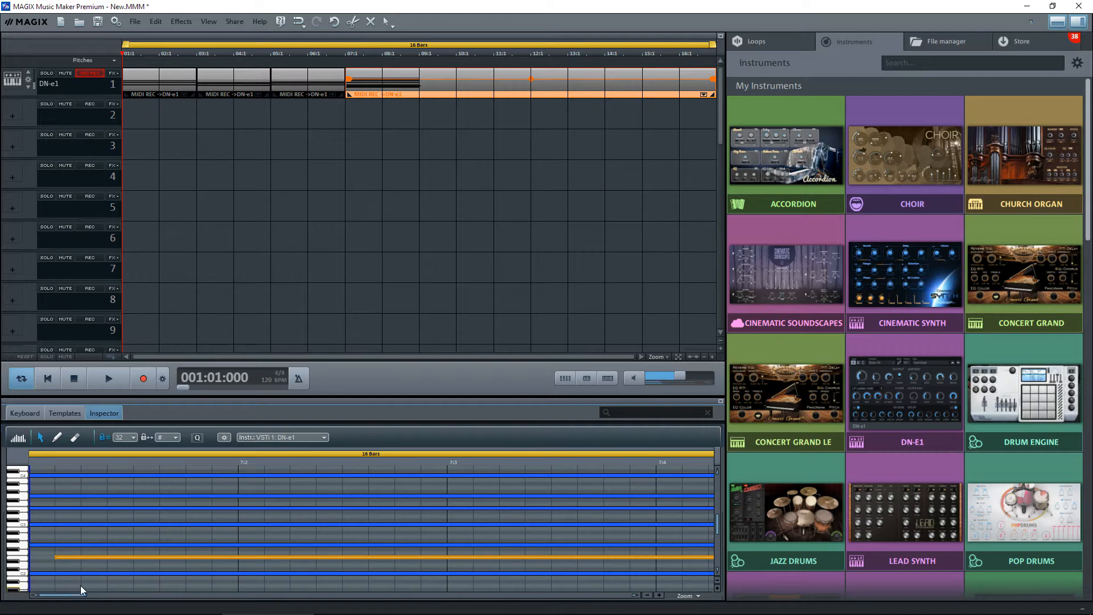
left_click(57, 545)
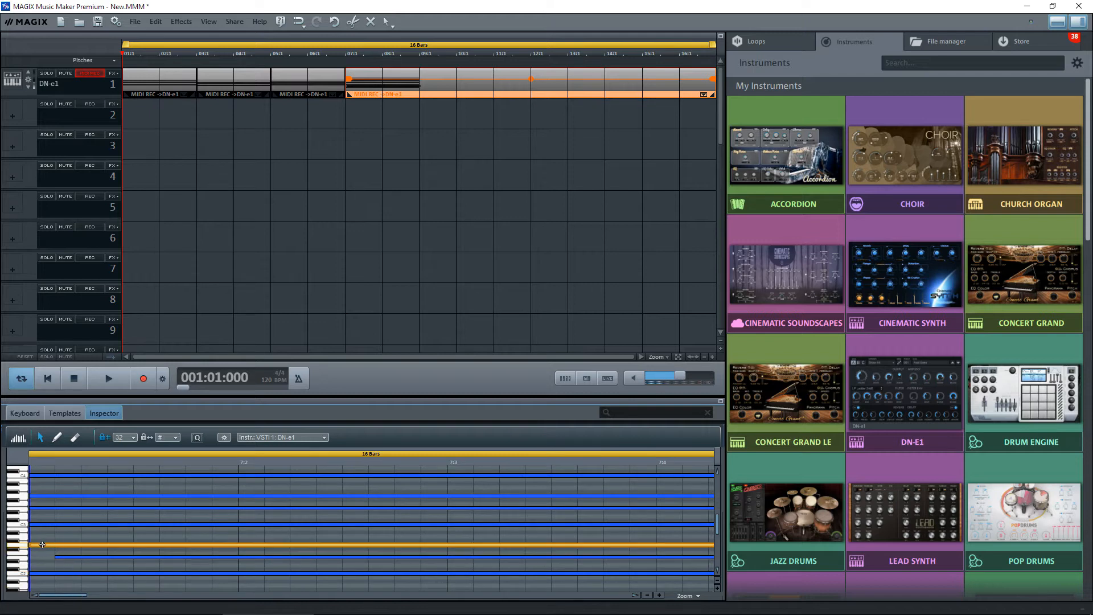
left_click_drag(32, 545, 81, 544)
left_click(54, 525)
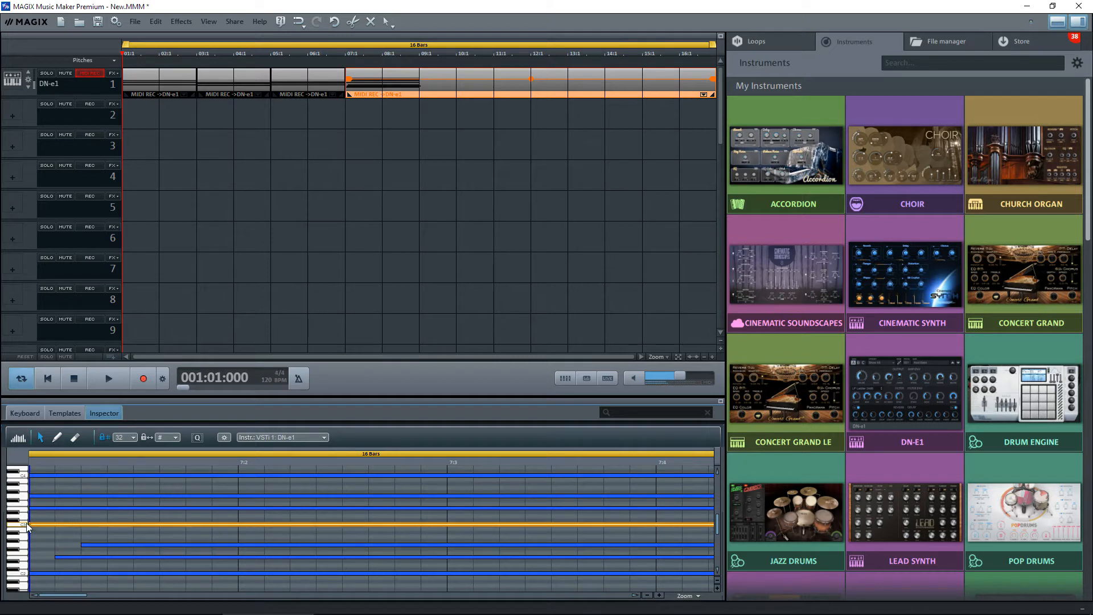
left_click_drag(40, 524, 108, 523)
Start the three highest notes each a further 1/32 note later and trim the second-lowest note's end level with the others
left_click(37, 509)
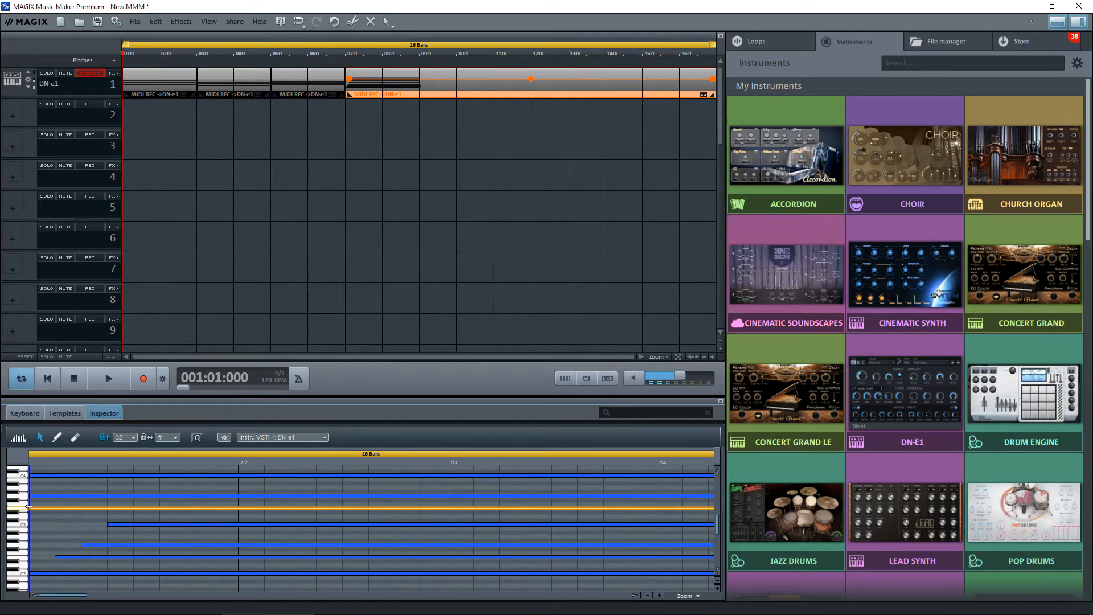
left_click_drag(30, 507, 131, 505)
left_click(39, 497)
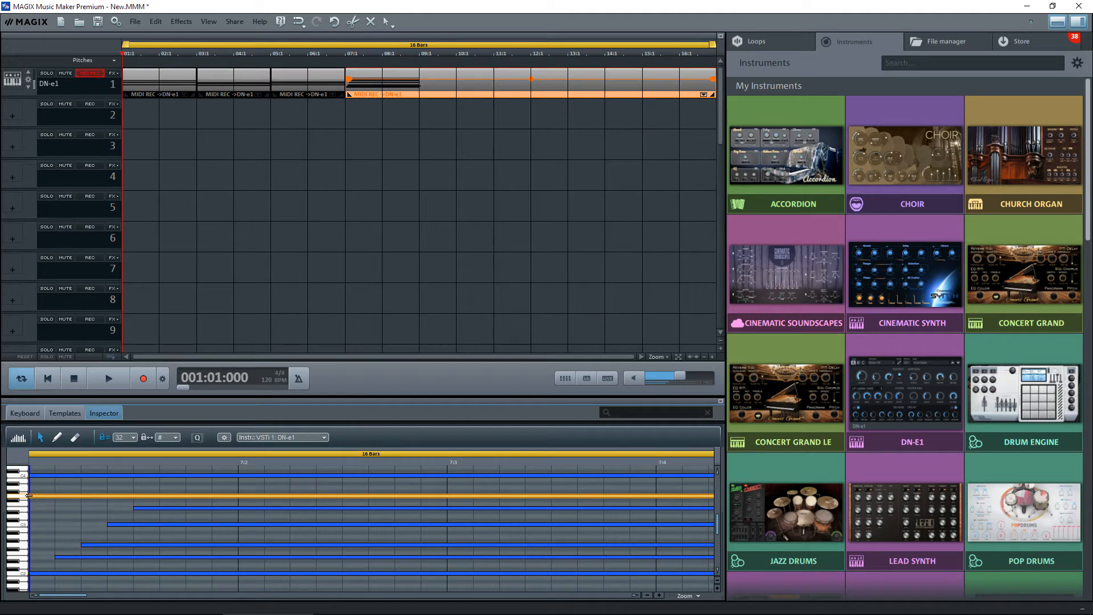
left_click_drag(31, 496, 171, 496)
left_click(43, 476)
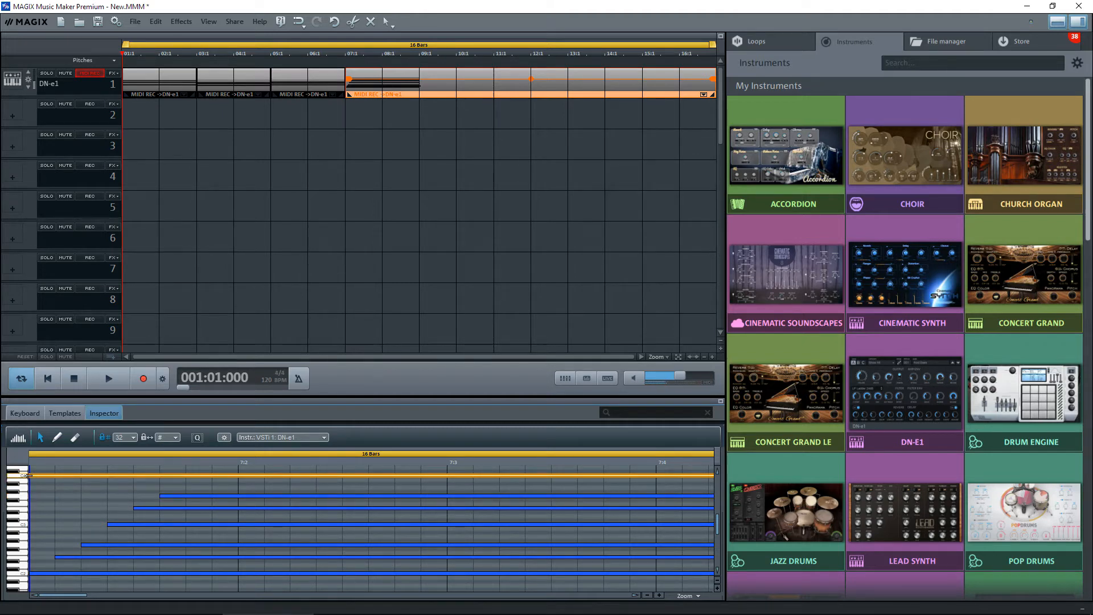
left_click_drag(28, 475, 176, 475)
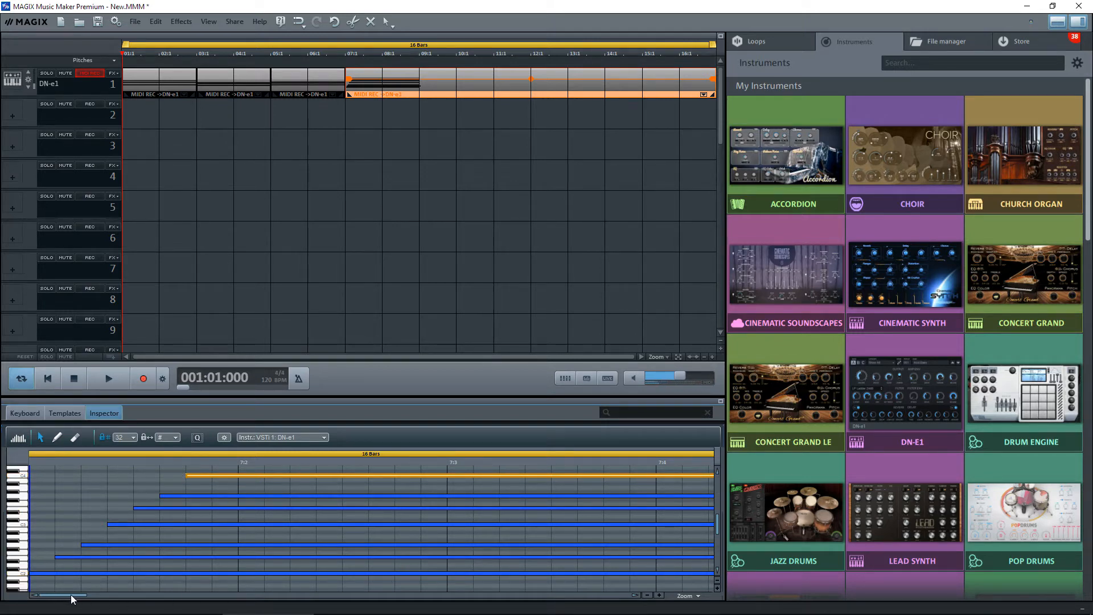
left_click_drag(71, 598, 180, 599)
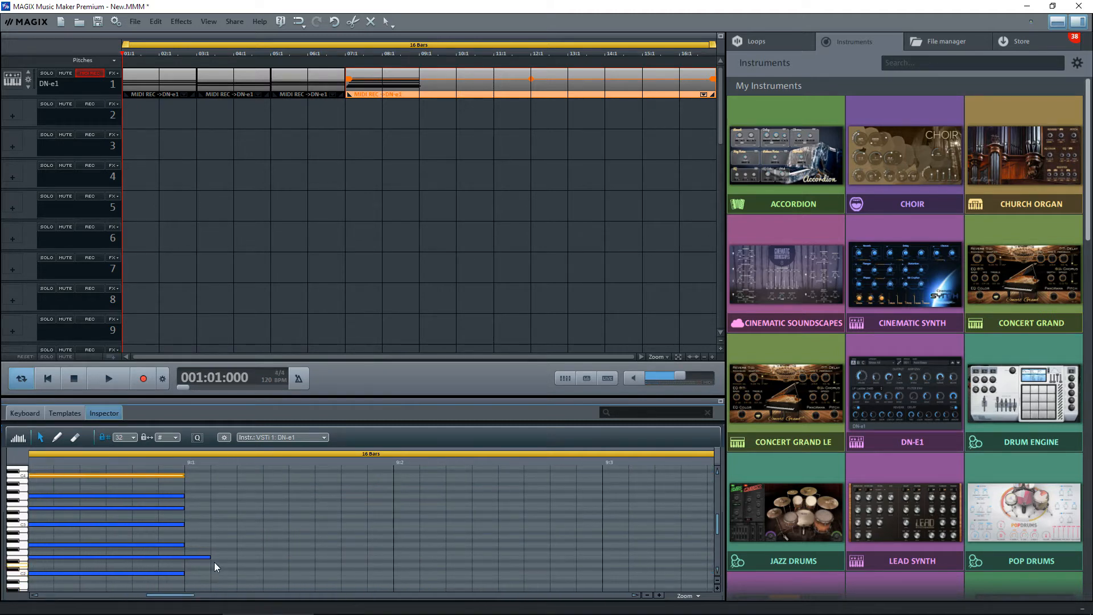
left_click_drag(212, 558, 192, 557)
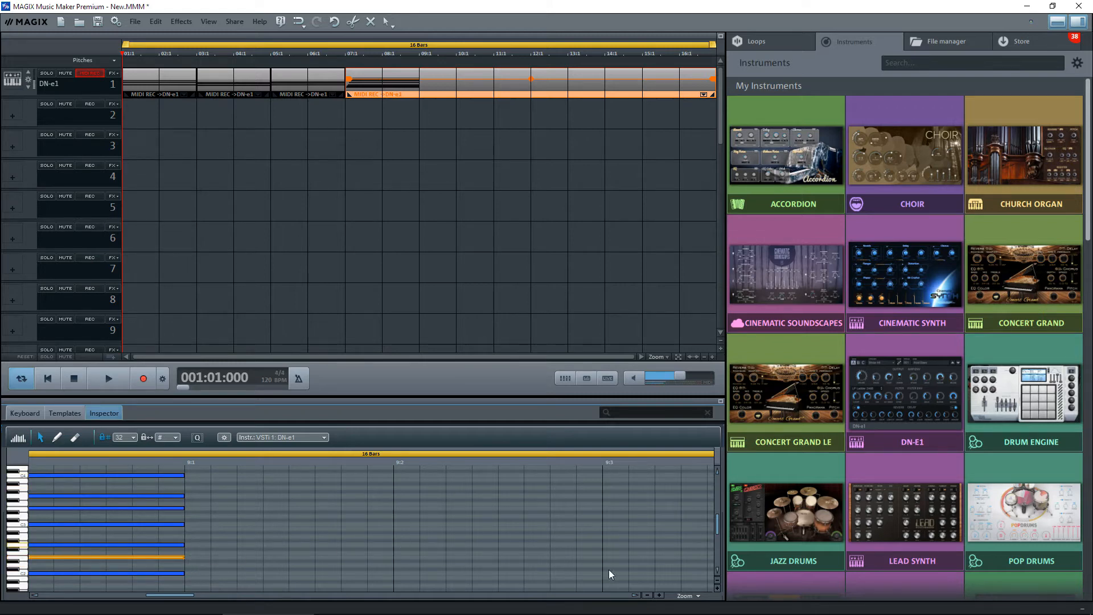
Select all seven notes of the bar 7 chord and lengthen them together to the end of bar 12
left_click(648, 596)
left_click(648, 596)
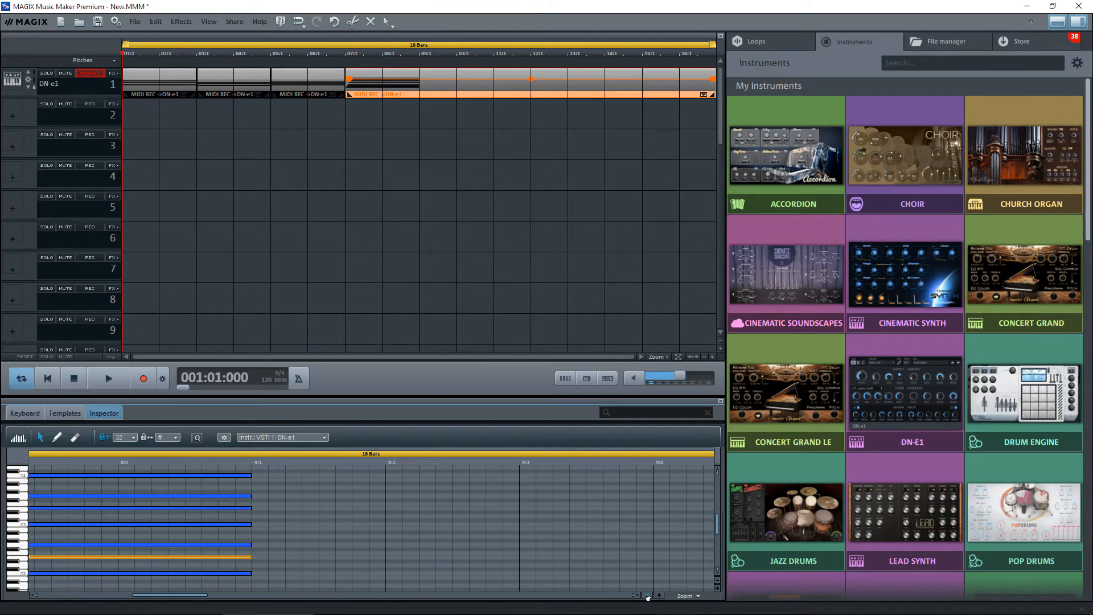
left_click(647, 596)
left_click(648, 596)
left_click(648, 596)
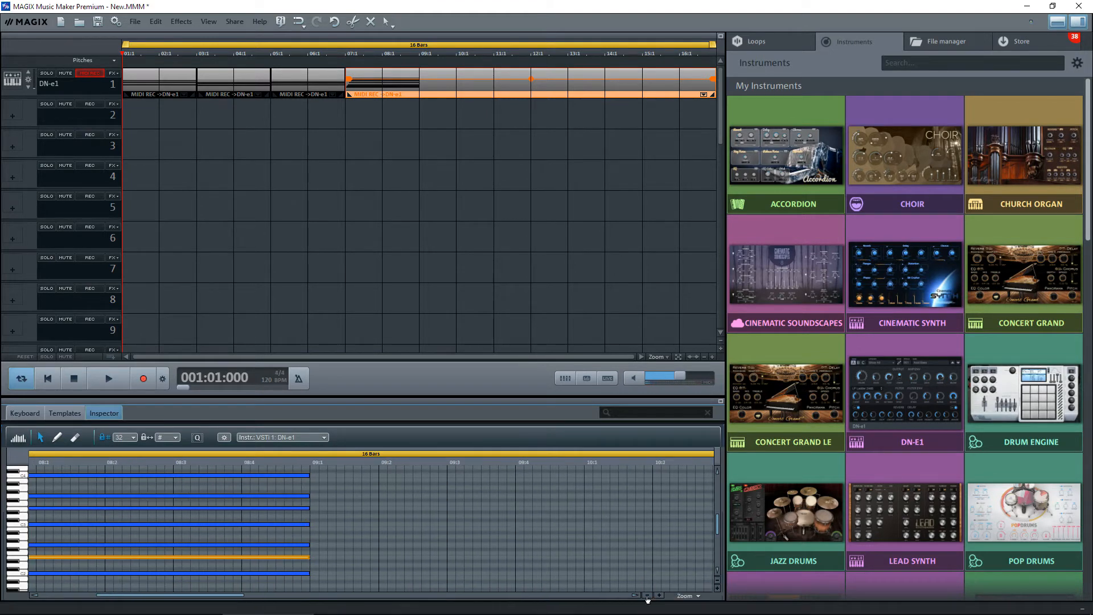
left_click(648, 596)
left_click(647, 596)
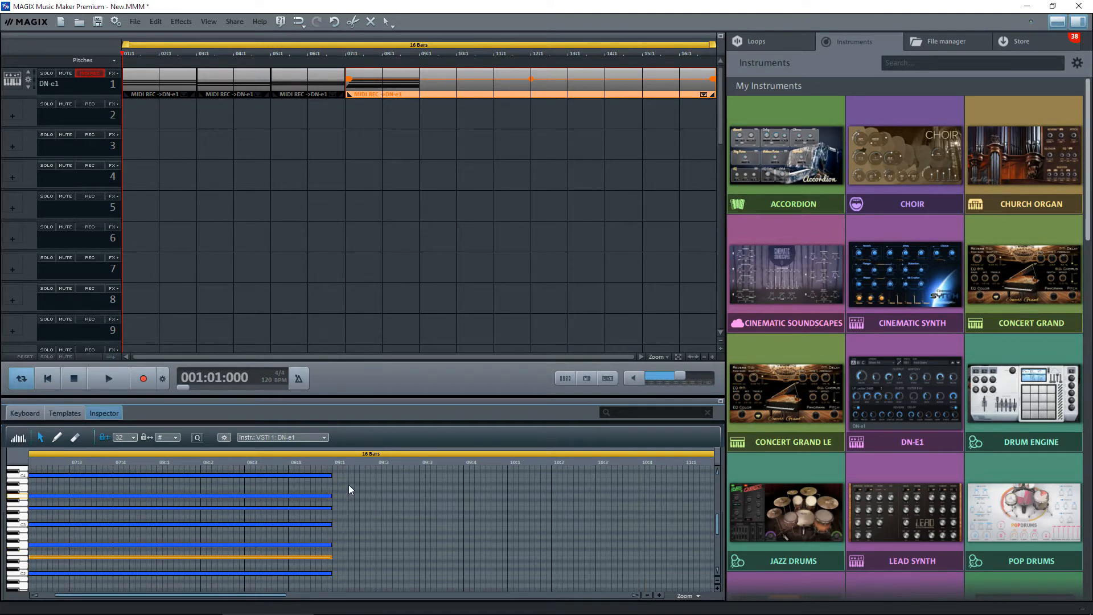
left_click(350, 471)
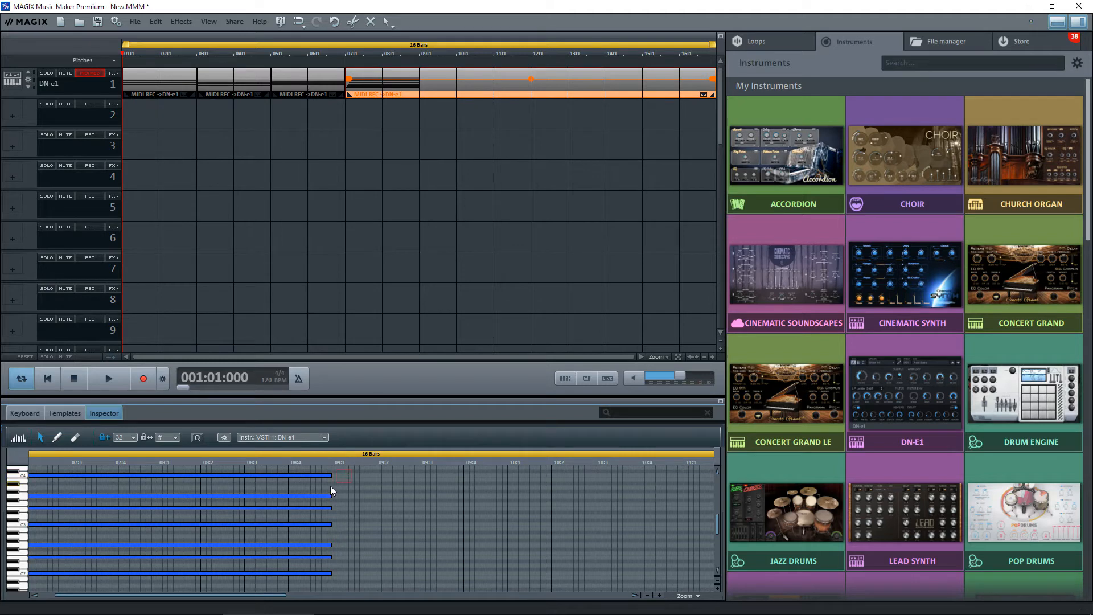
left_click_drag(330, 486, 316, 584)
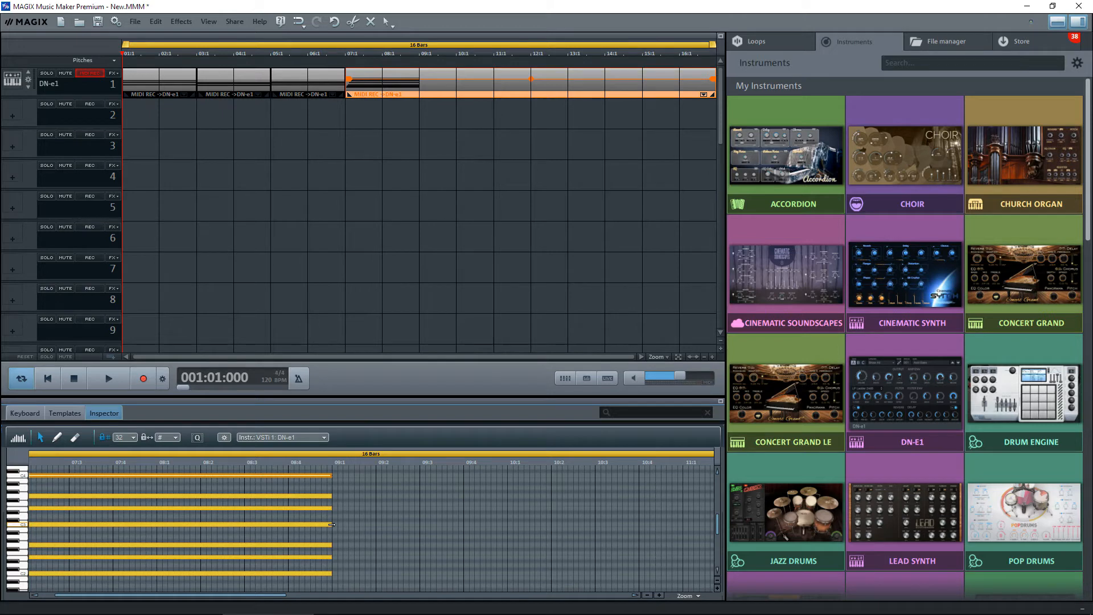
left_click_drag(333, 524, 712, 546)
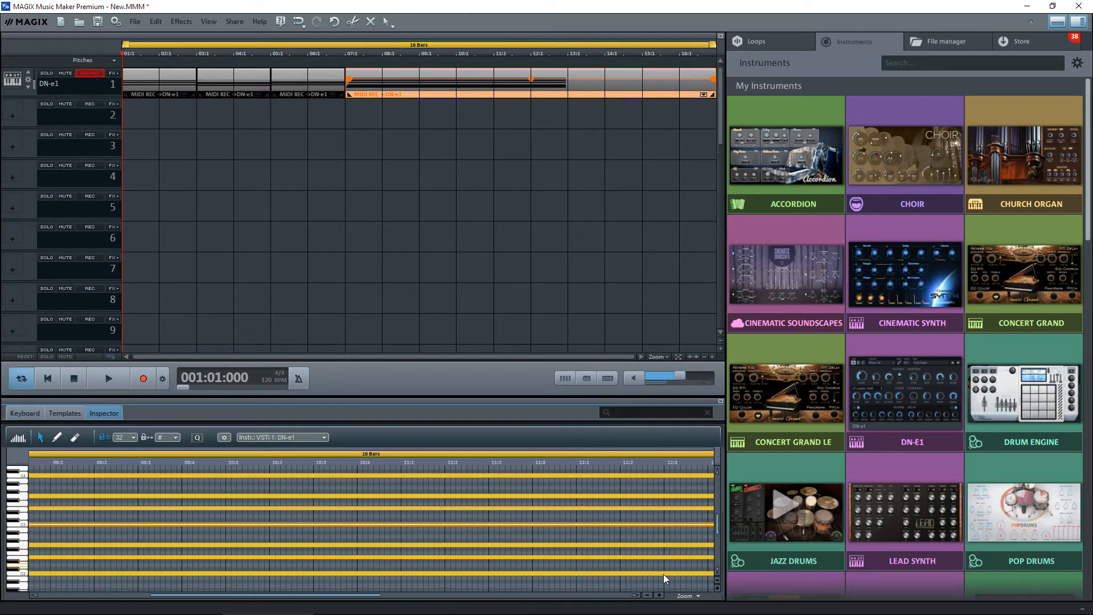
Lengthen the seven selected notes further to the end of bar 16
left_click(635, 596)
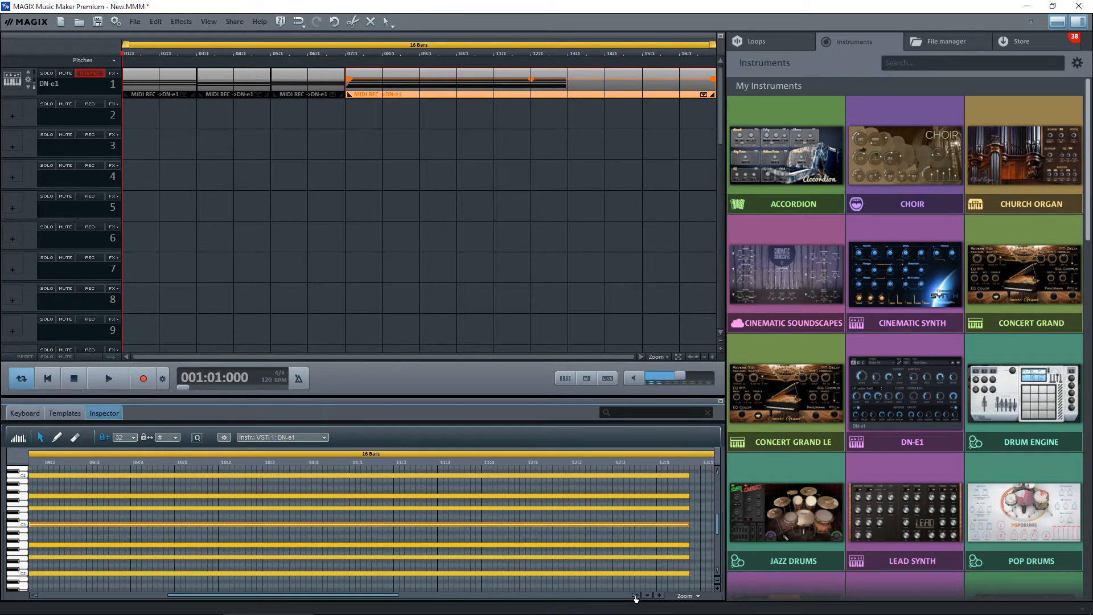
left_click(635, 596)
left_click(636, 596)
left_click(635, 595)
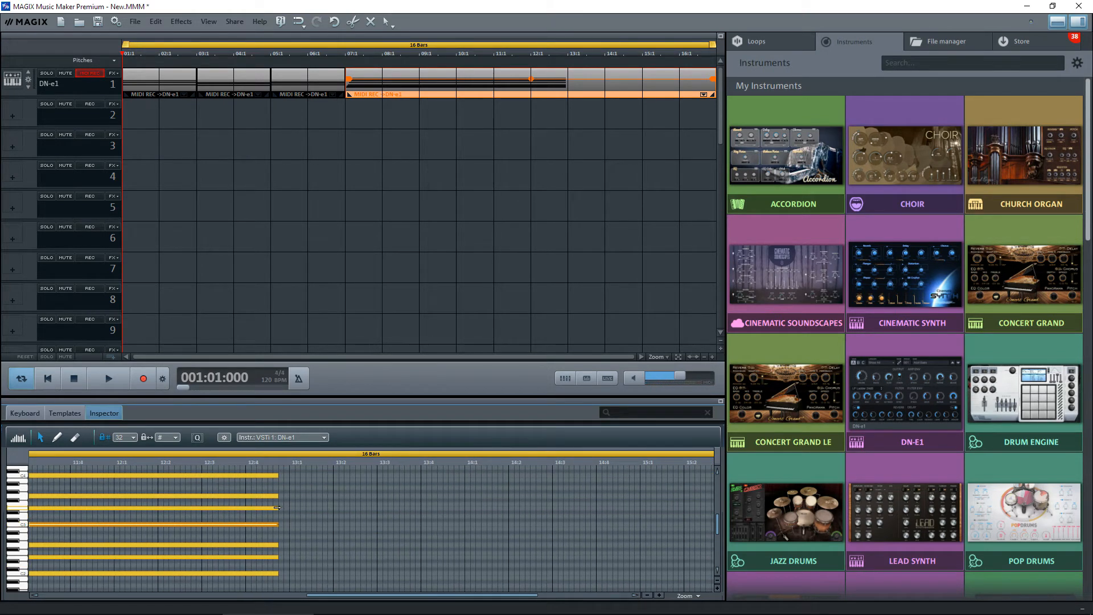
left_click_drag(280, 507, 717, 523)
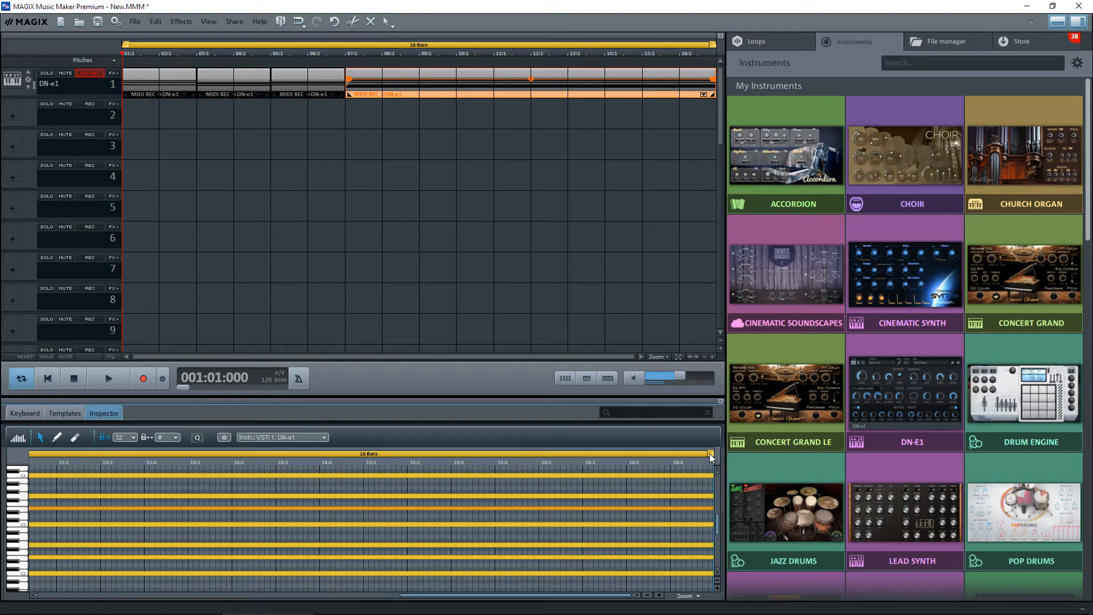
Play back the progression from the start of the arrangement into the staggered final chord
key("space")
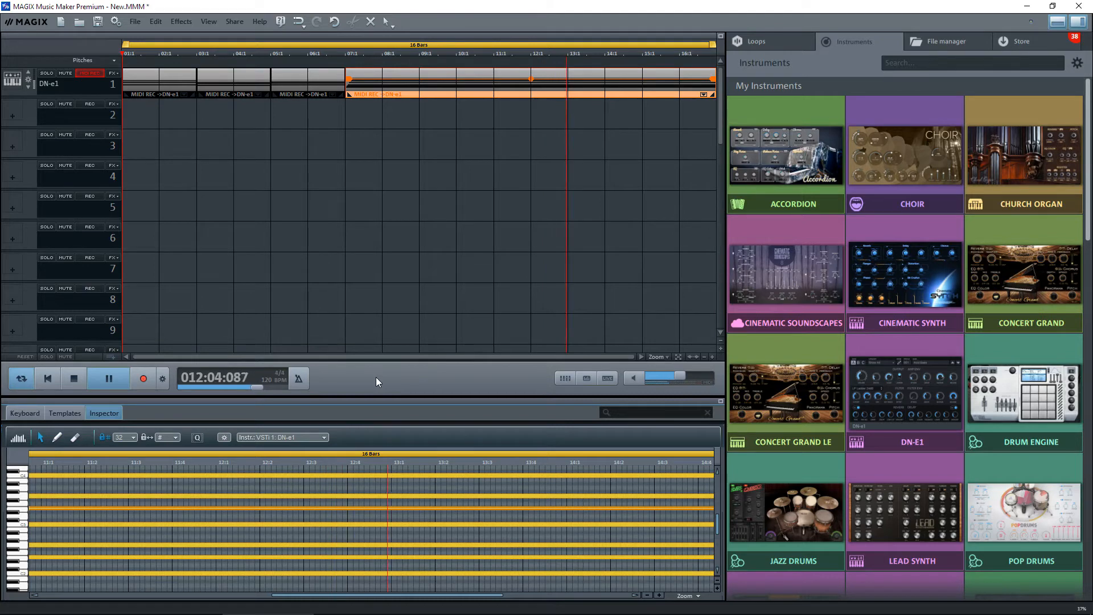
key("space")
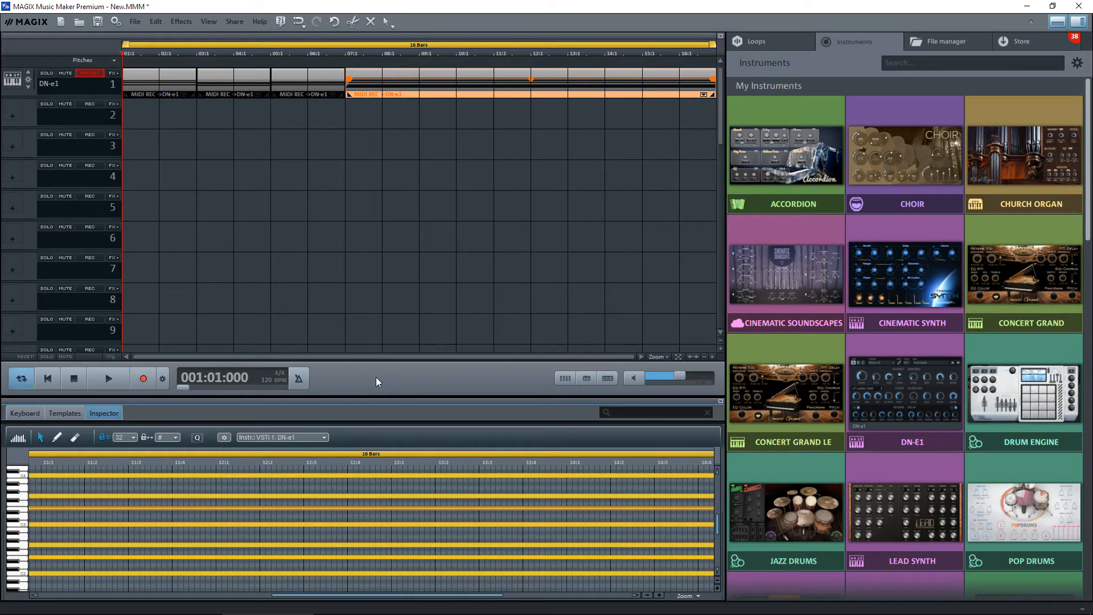
Show the on-screen keyboard in place of the note editor and deselect the final chord clip
left_click(21, 414)
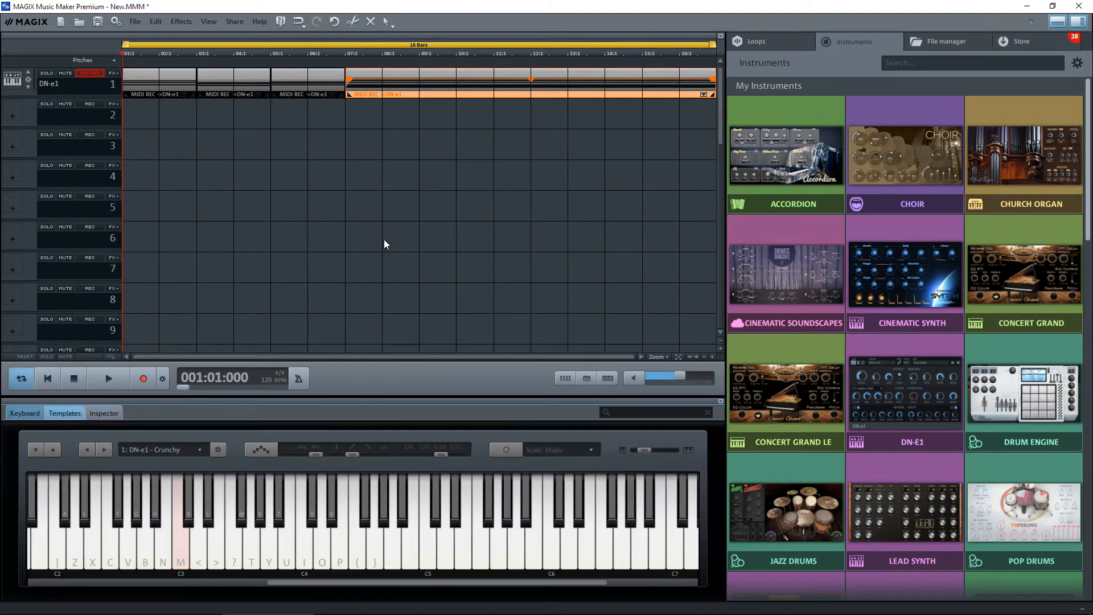
left_click(340, 167)
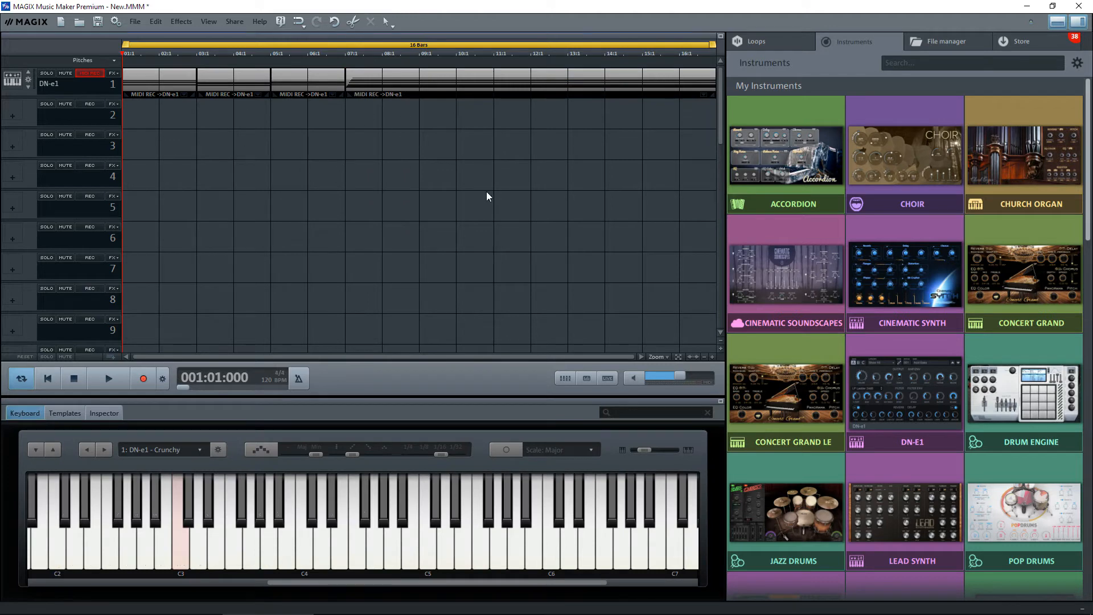
left_click(705, 358)
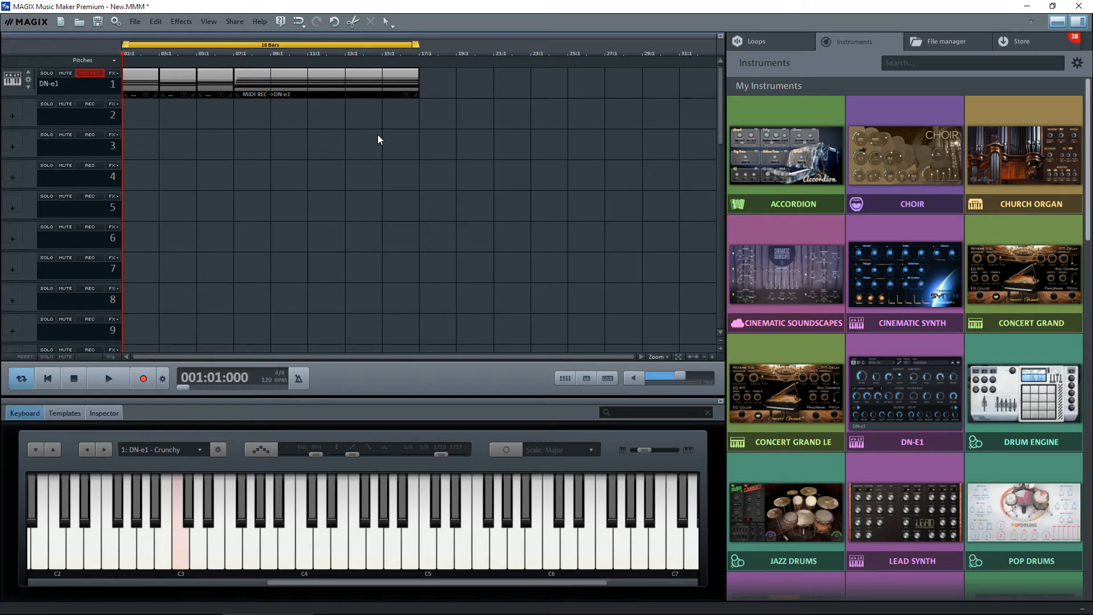
Export the arrangement as an MP3 at 256 kBit/s stereo, overwriting Crunchy.mp3 in the F:\Video\MAGIX\Crunchy folder
left_click(132, 23)
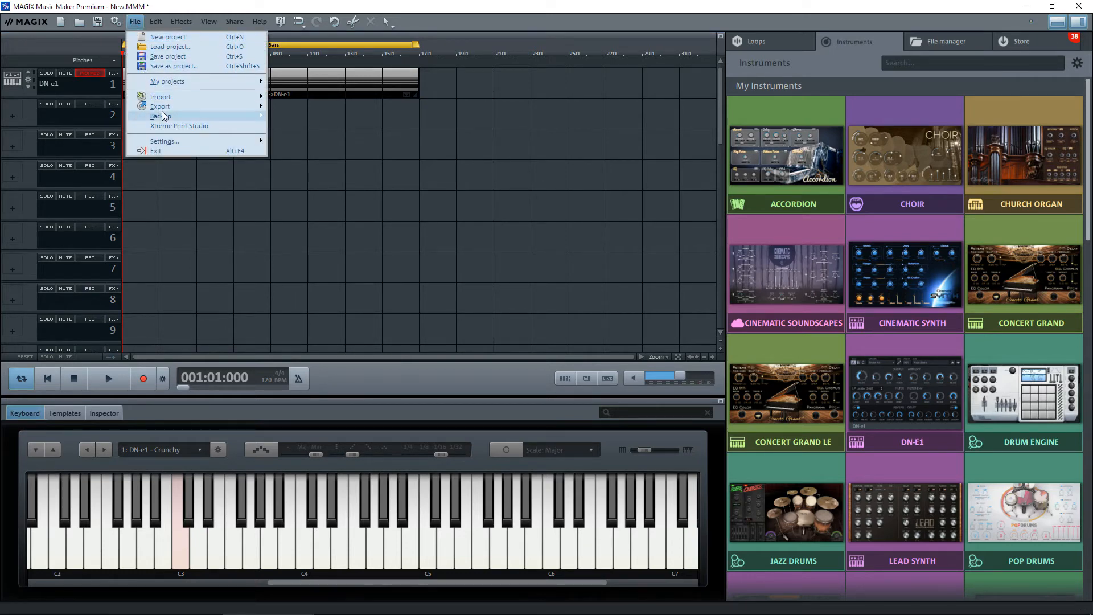
mouse_move(163, 112)
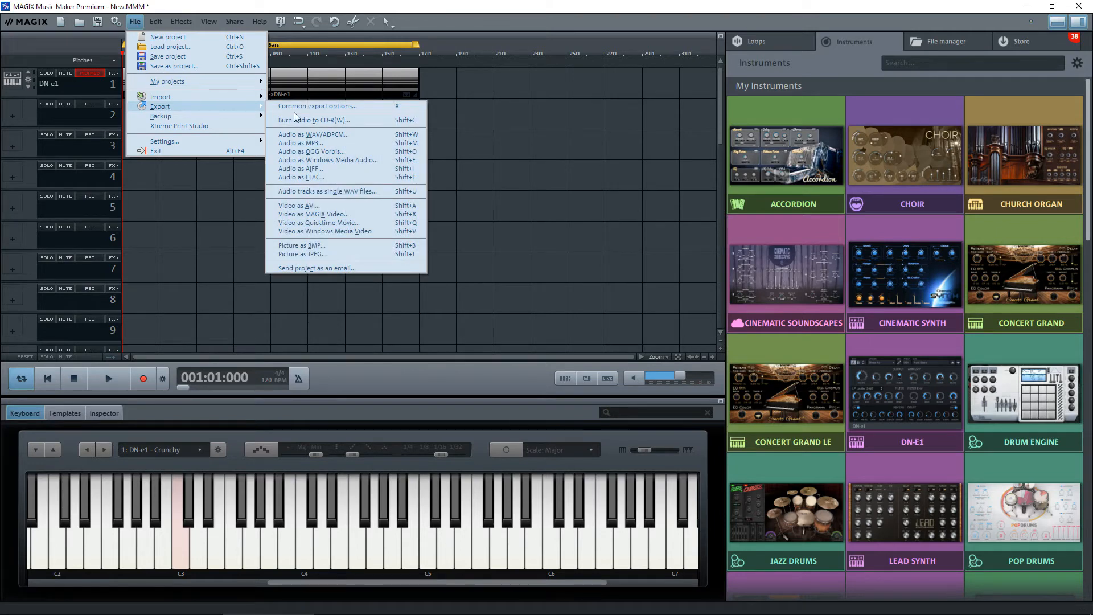
left_click(287, 144)
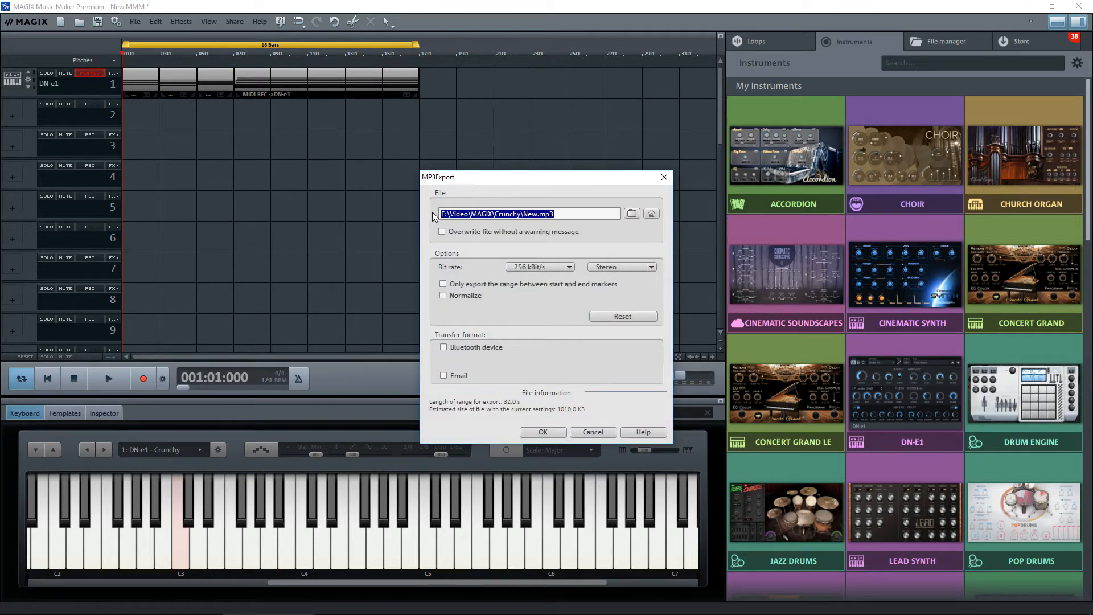
left_click(632, 214)
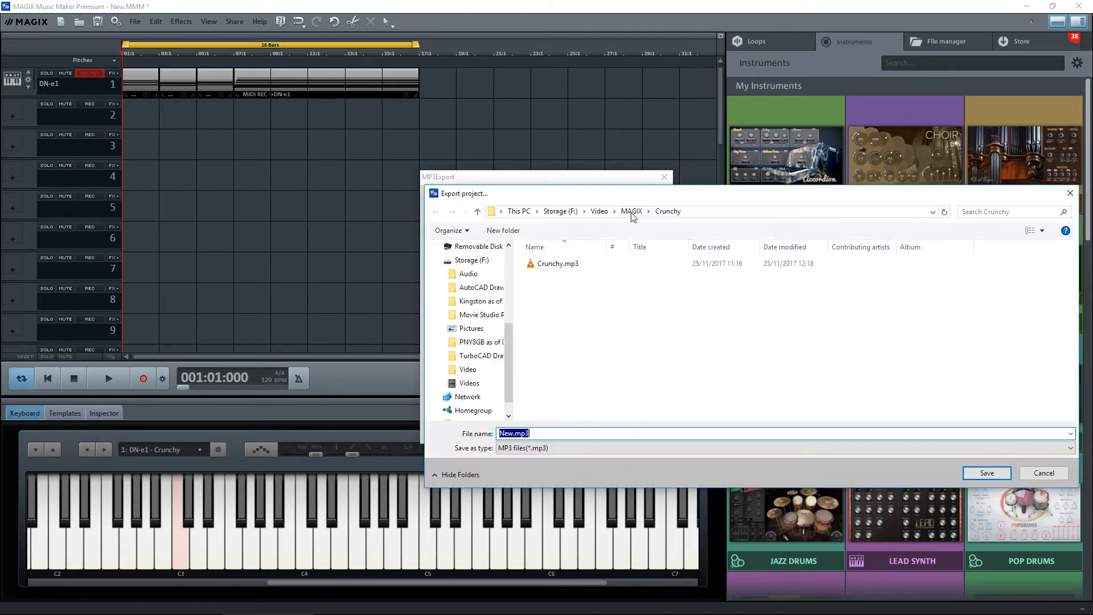
double_click(531, 265)
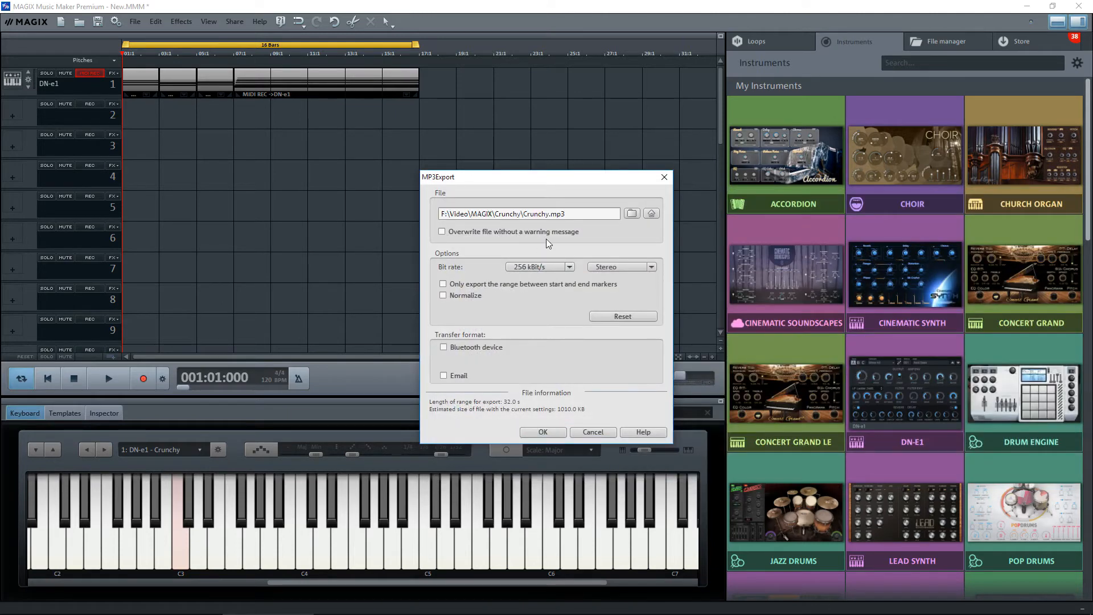
left_click(544, 432)
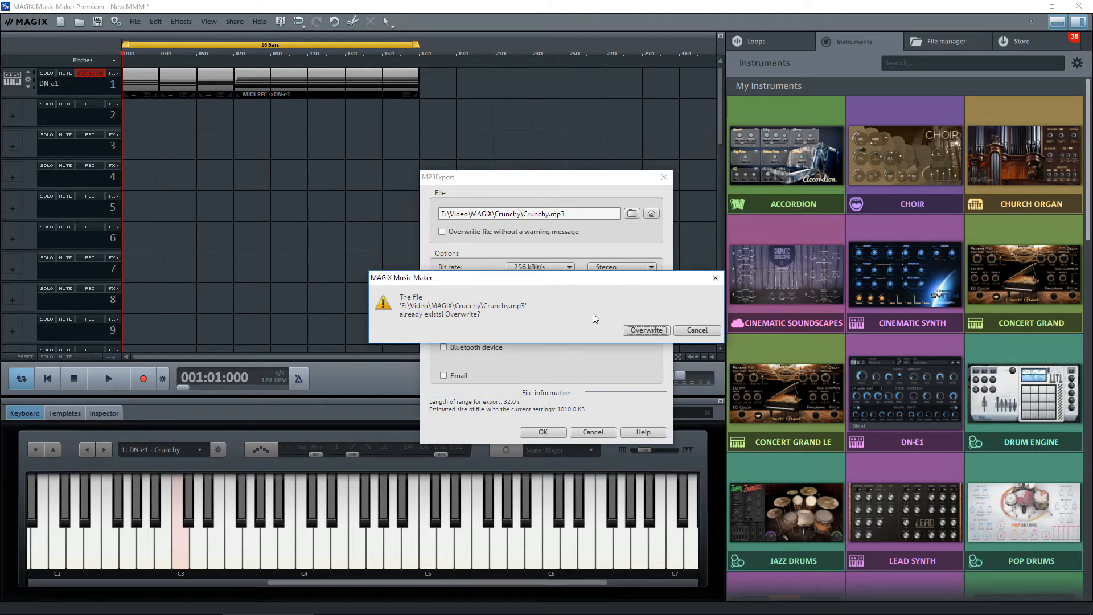
left_click(640, 330)
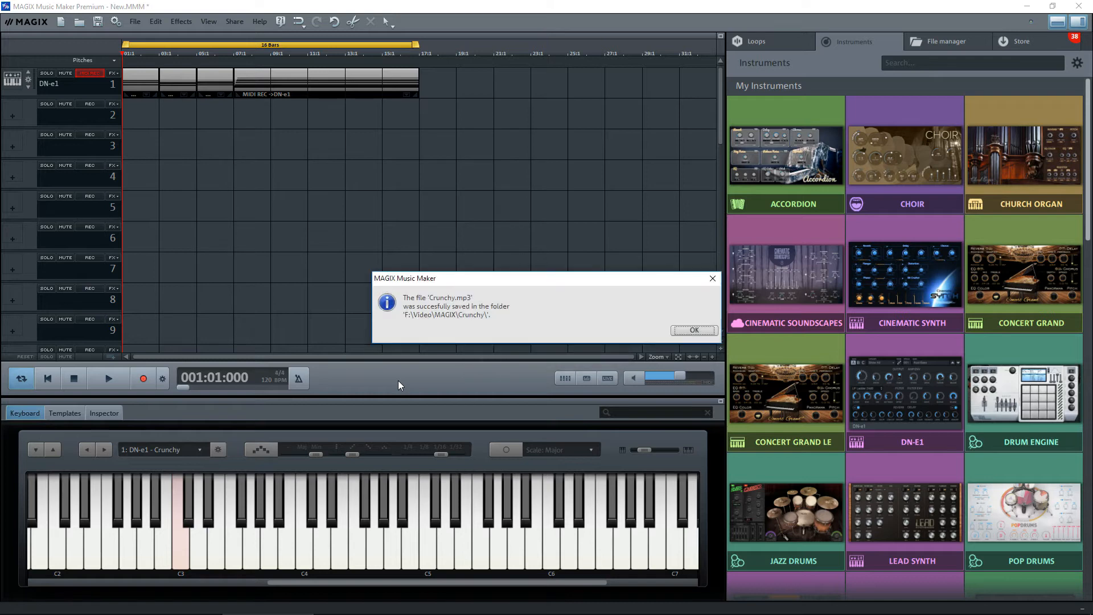
left_click(692, 332)
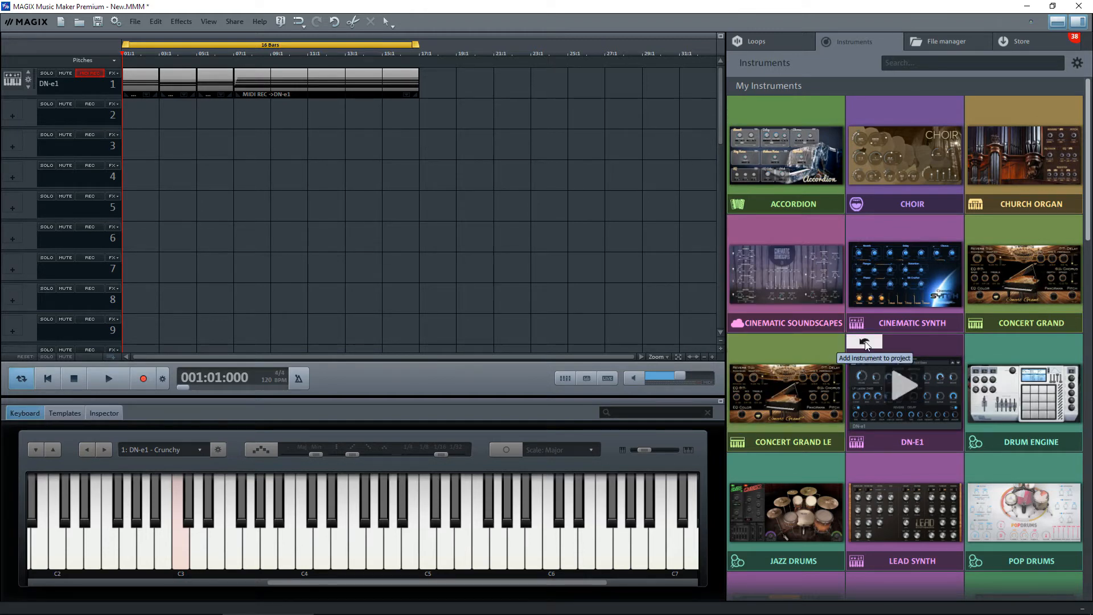
Add a second DN-e1 instrument on track 2 and delete the demo MIDI clip it comes with
left_click(865, 342)
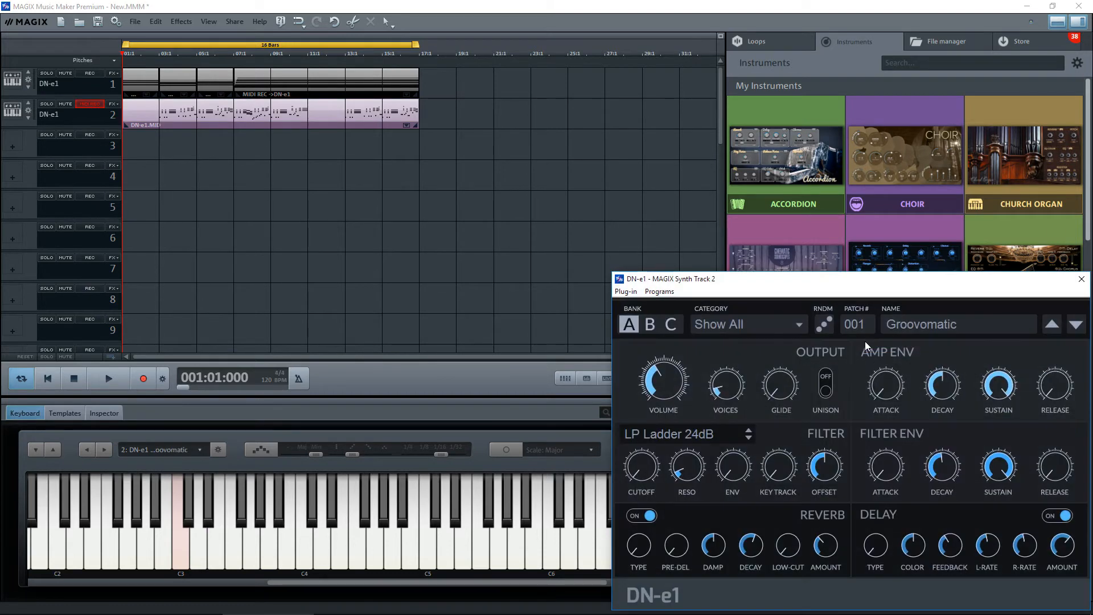
left_click(256, 114)
key("Delete")
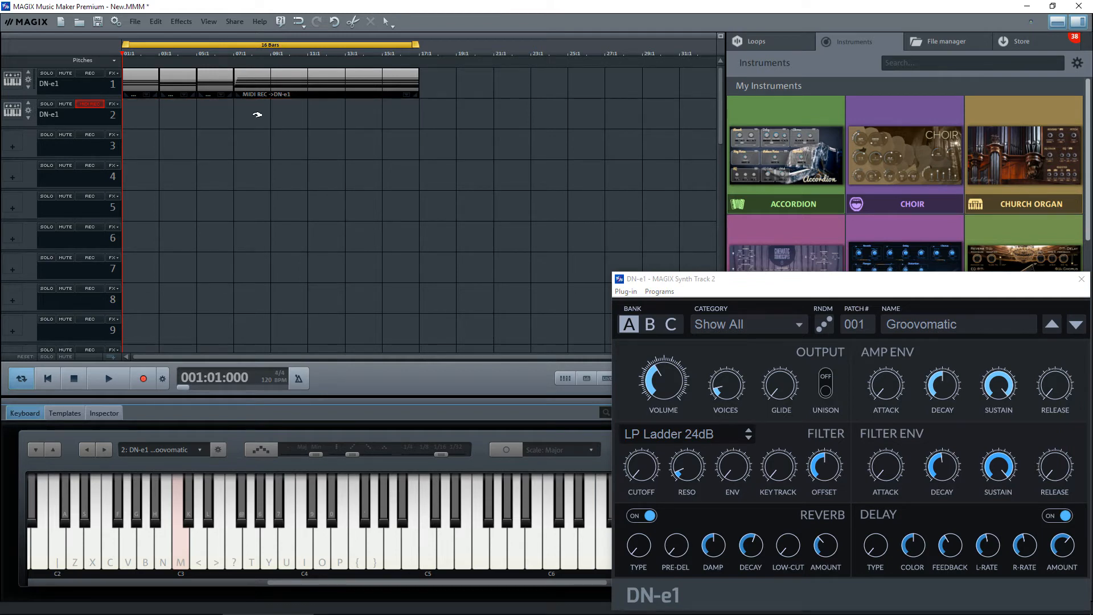
Filter the track 2 DN-e1 patches to the Bass category
left_click(650, 324)
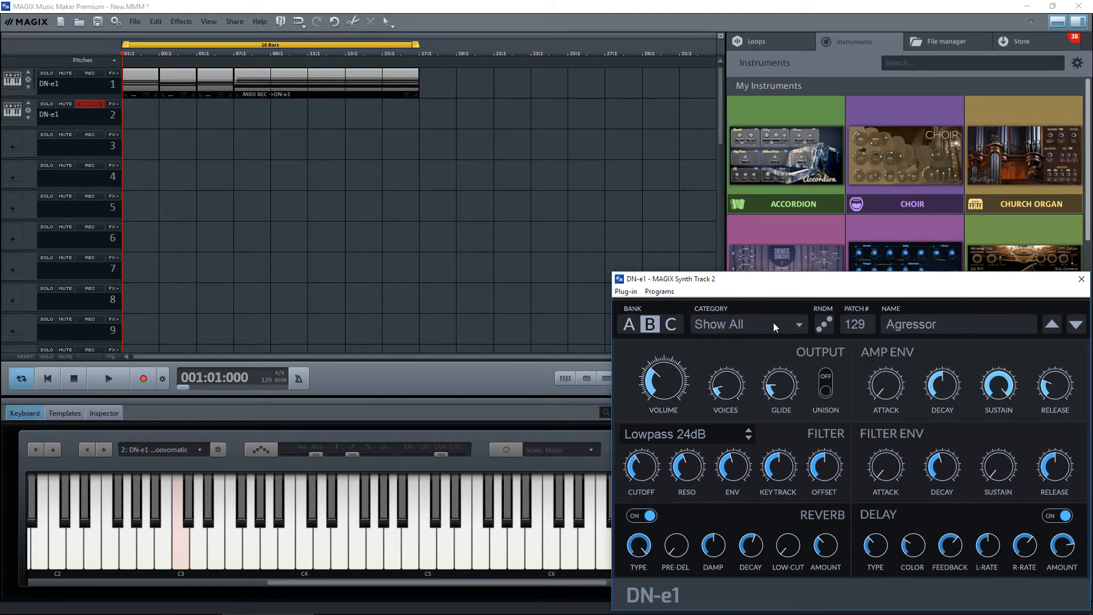
left_click(799, 325)
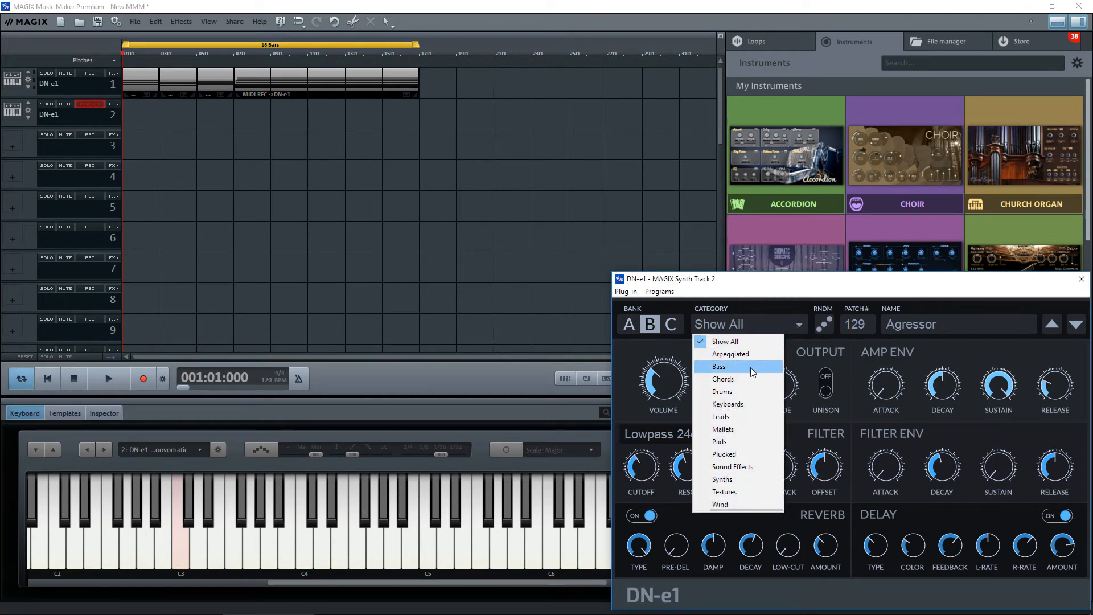
left_click(721, 367)
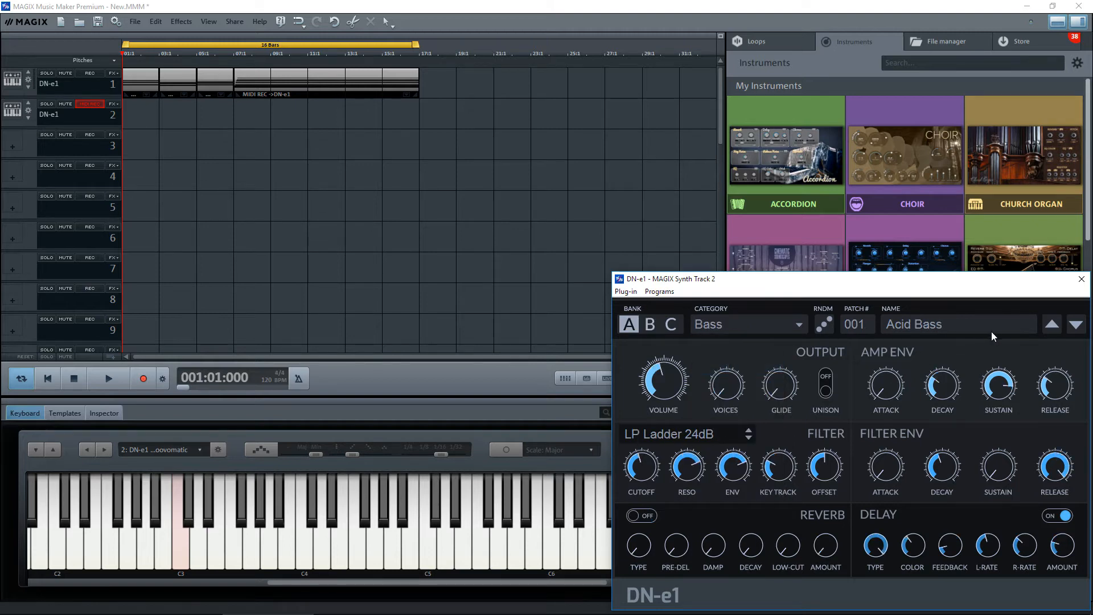
Browse through the bass patches and load patch 184, Harder, in the track 2 DN-e1
left_click(1076, 324)
left_click(1076, 324)
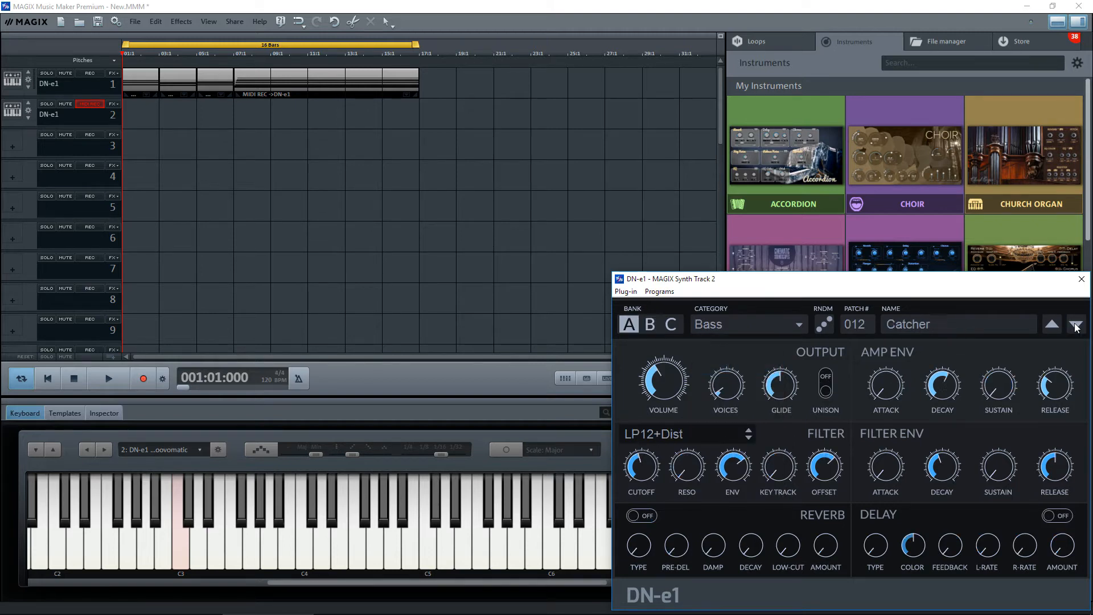
left_click(1076, 325)
left_click(1076, 325)
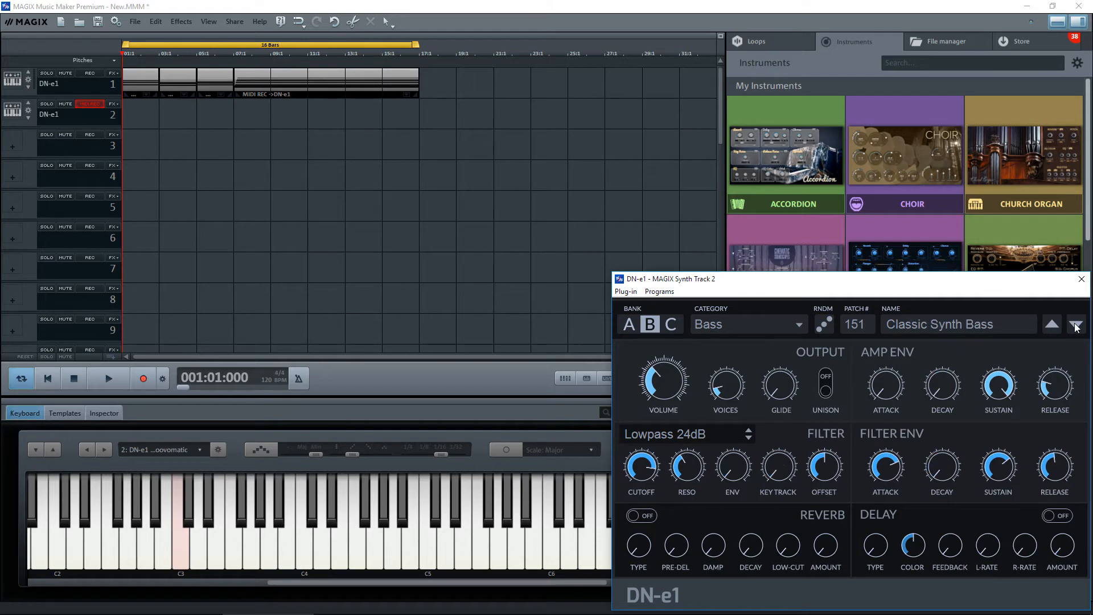
left_click(1076, 325)
left_click(1076, 324)
left_click(1076, 324)
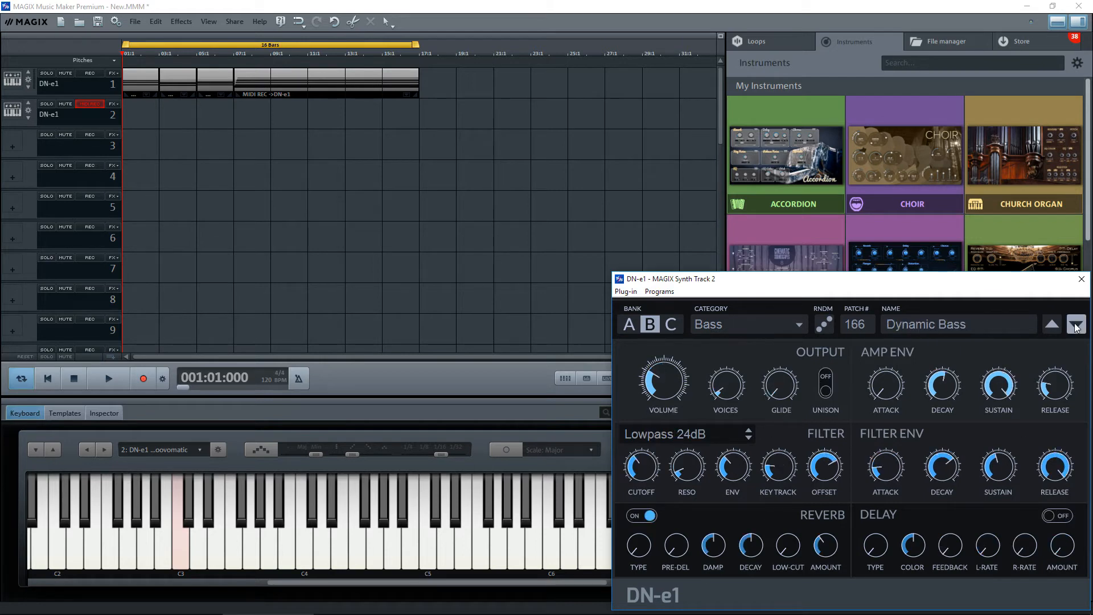
left_click(1075, 325)
left_click(1076, 325)
left_click(1076, 325)
left_click(1076, 325)
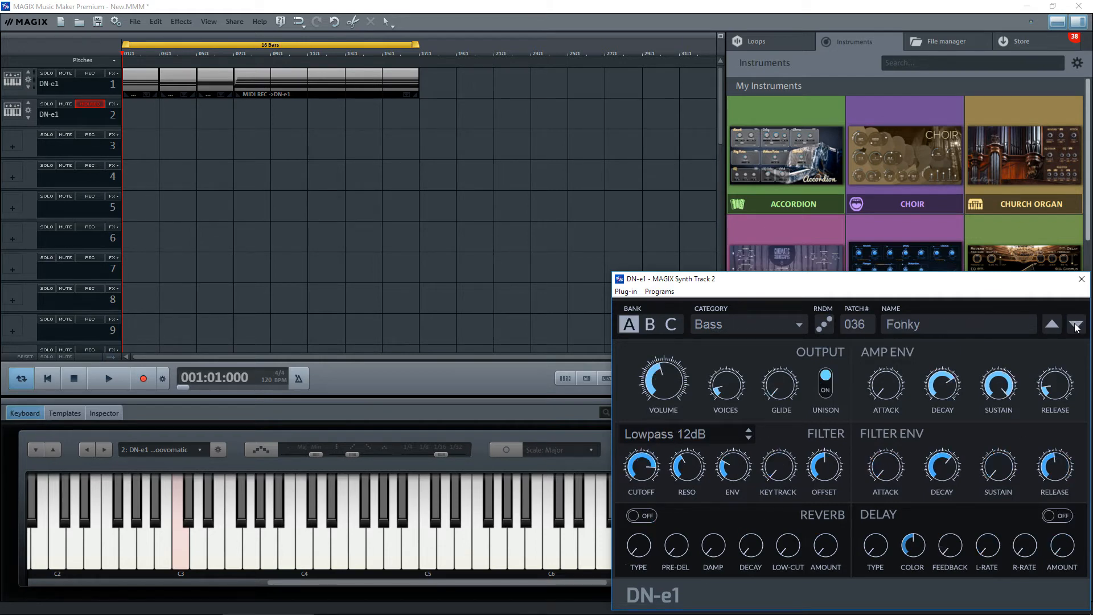
left_click(1075, 325)
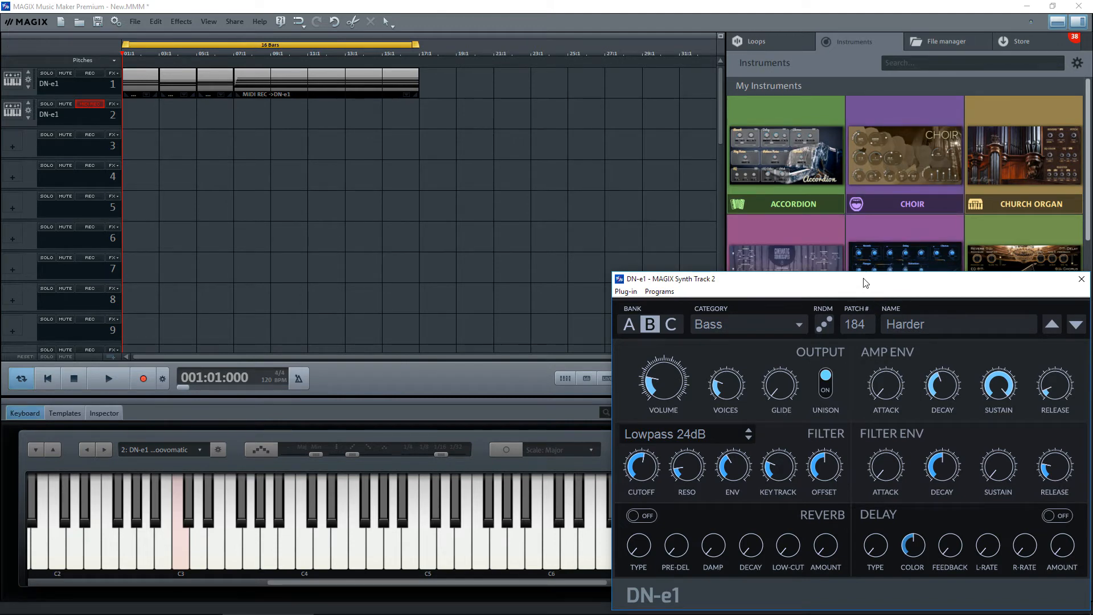
Uncover the on-screen keyboard by moving the synth window and record a bass note on track 2 against the chord progression
left_click_drag(866, 283, 867, 91)
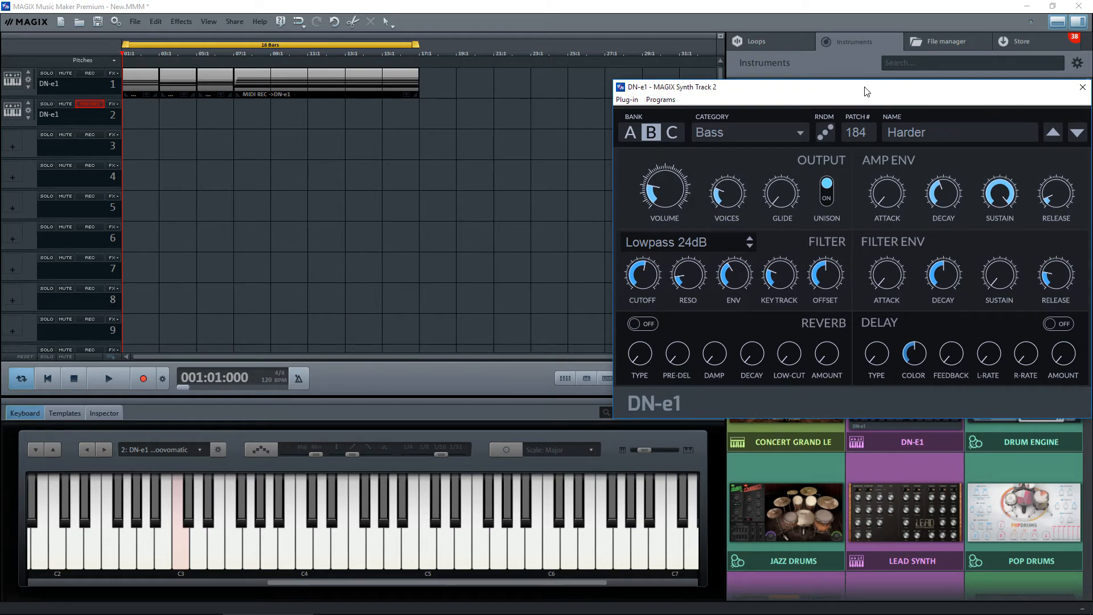
left_click(144, 380)
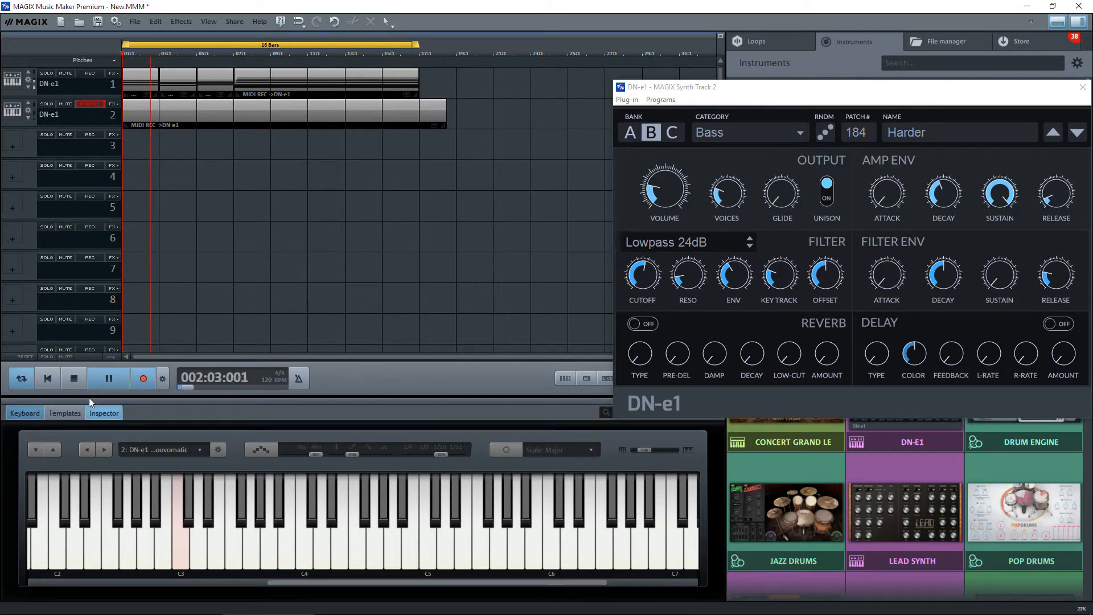
left_click(73, 378)
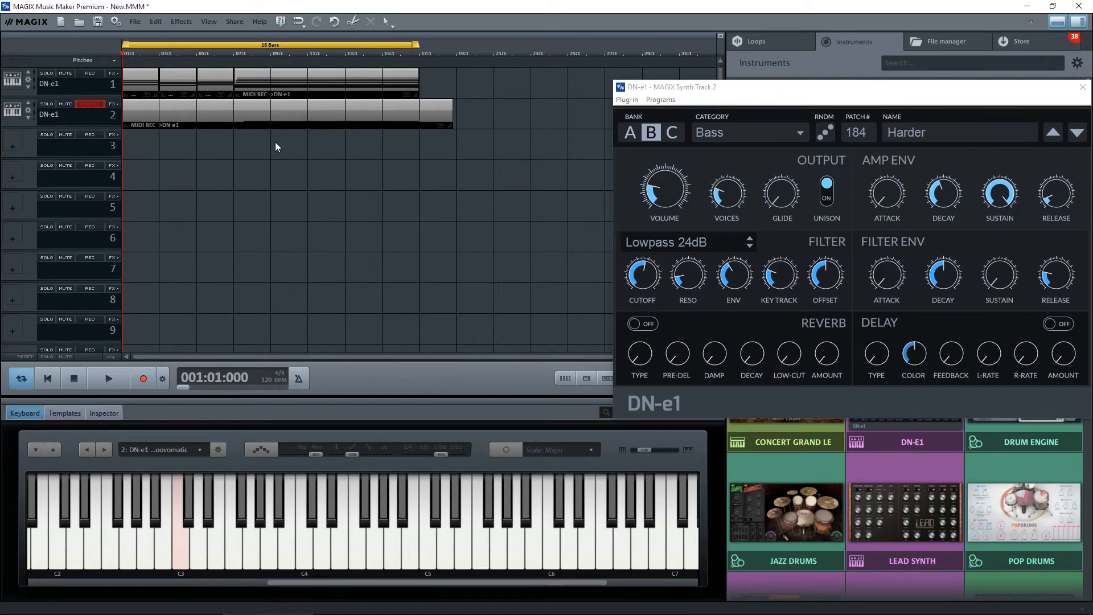
Show the recorded track 2 clip in the note editor, shift its long note to the clip start and raise it an octave
left_click(302, 117)
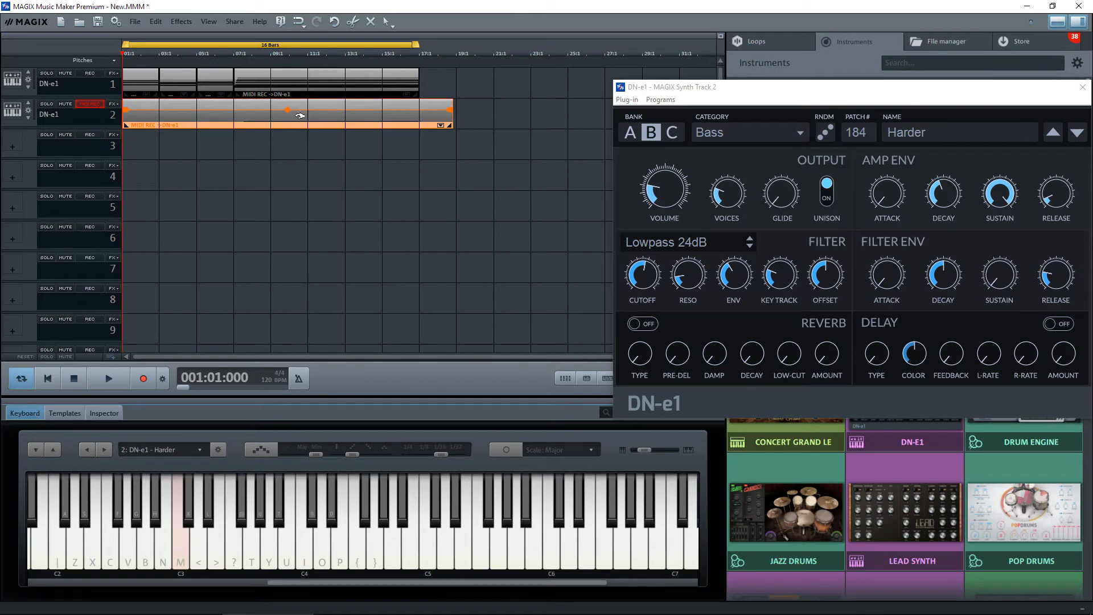
left_click(104, 414)
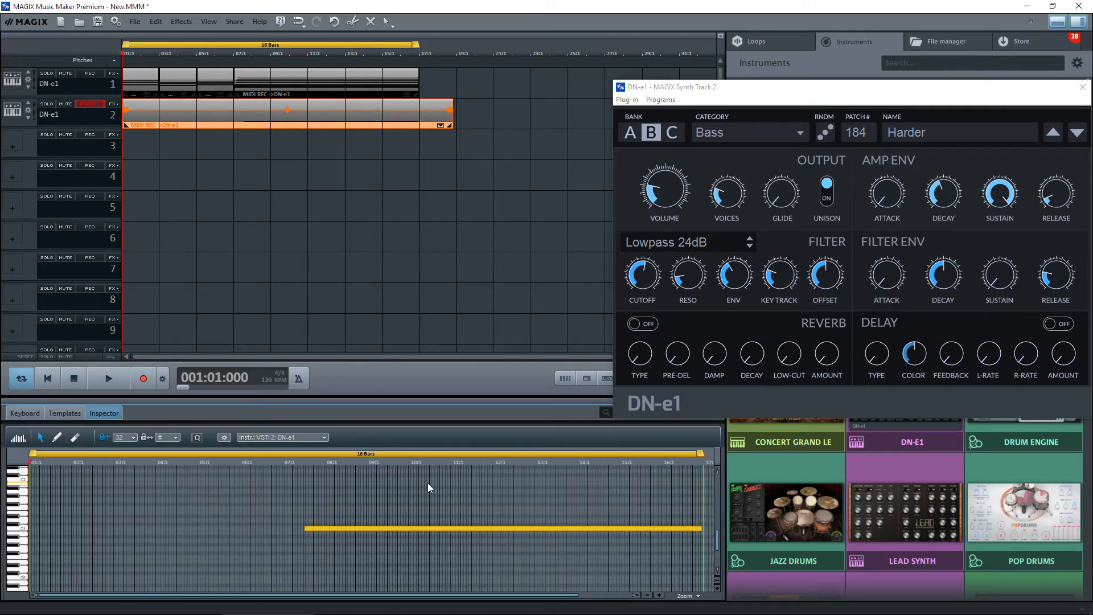
left_click(438, 529)
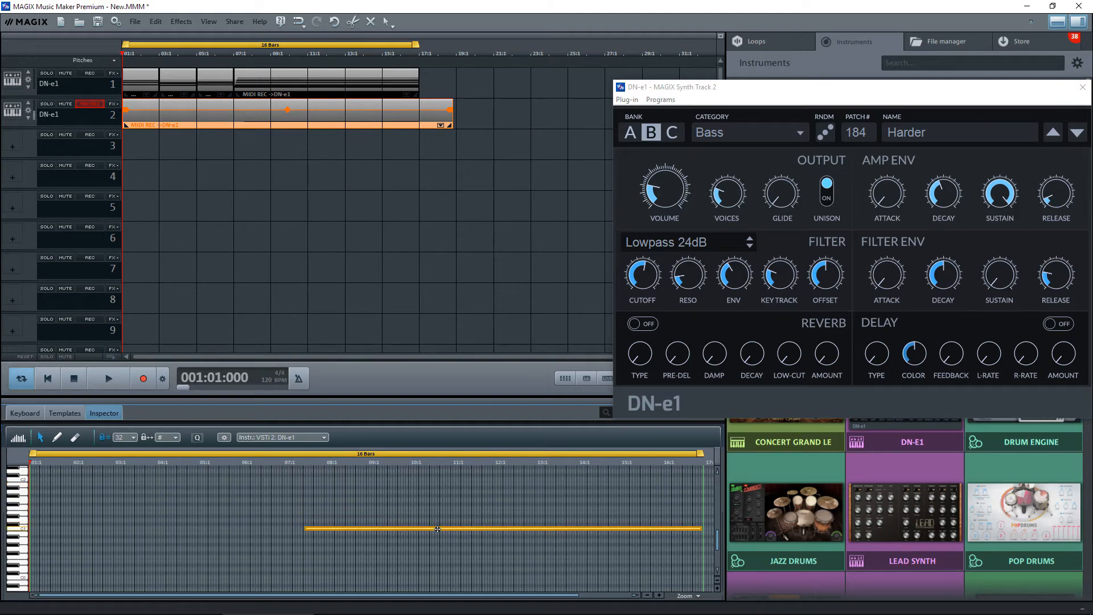
left_click_drag(438, 529, 135, 528)
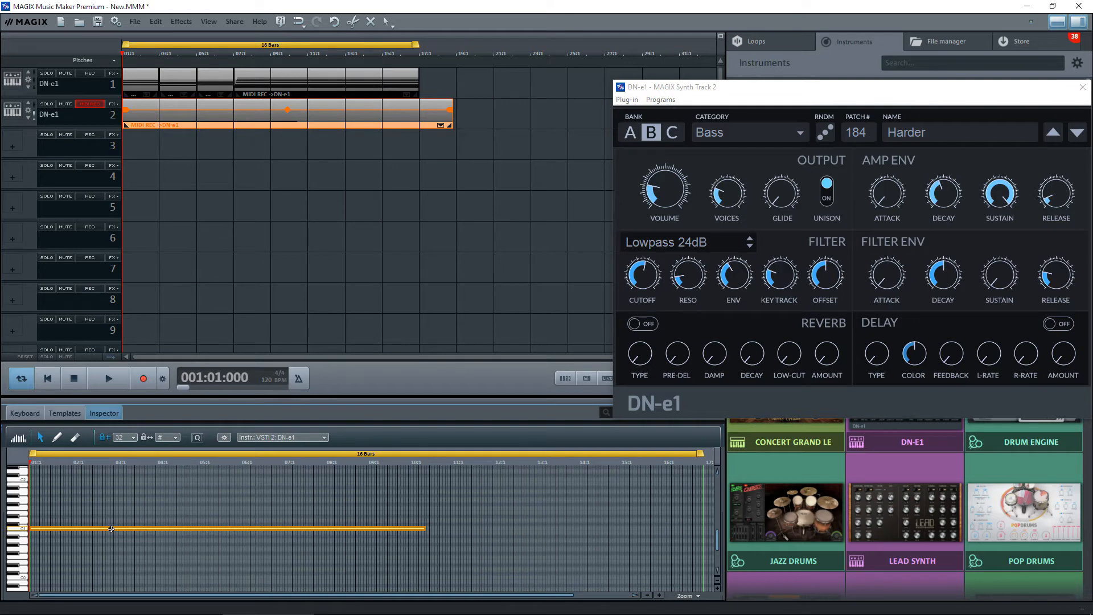
left_click_drag(111, 529, 113, 479)
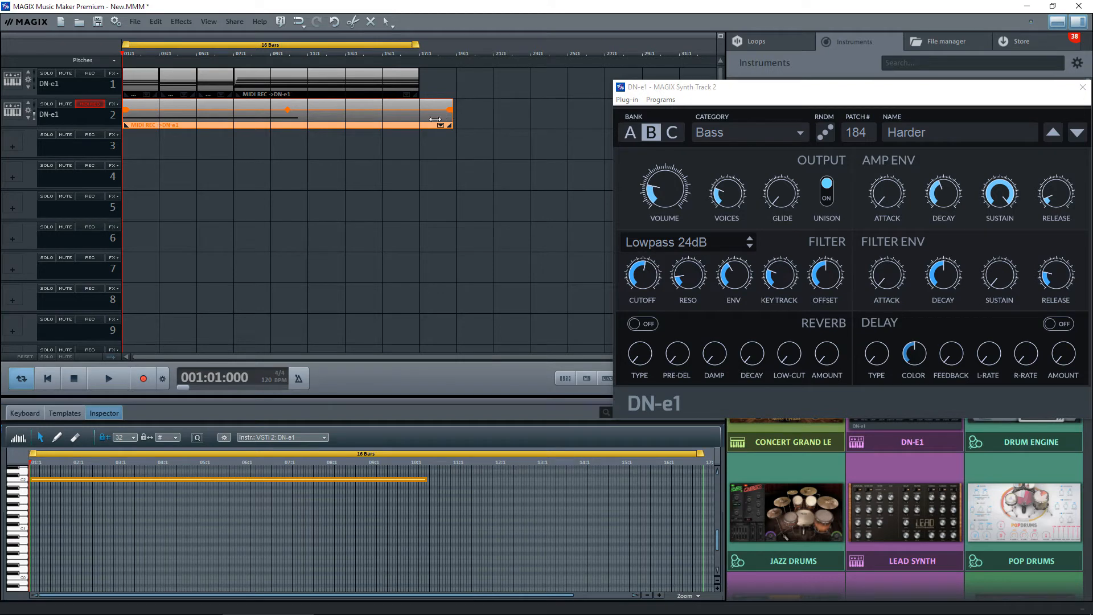
Shorten the track 2 bass clip to end at about bar 11 and move it to start between bars 7 and 8
left_click_drag(453, 119, 304, 119)
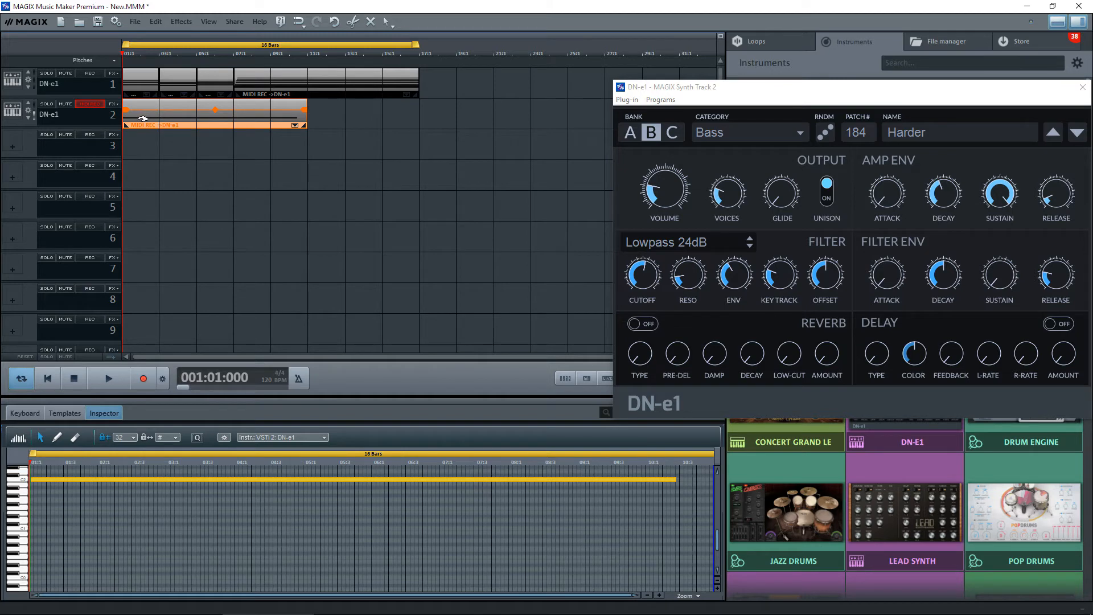
left_click_drag(143, 118, 268, 117)
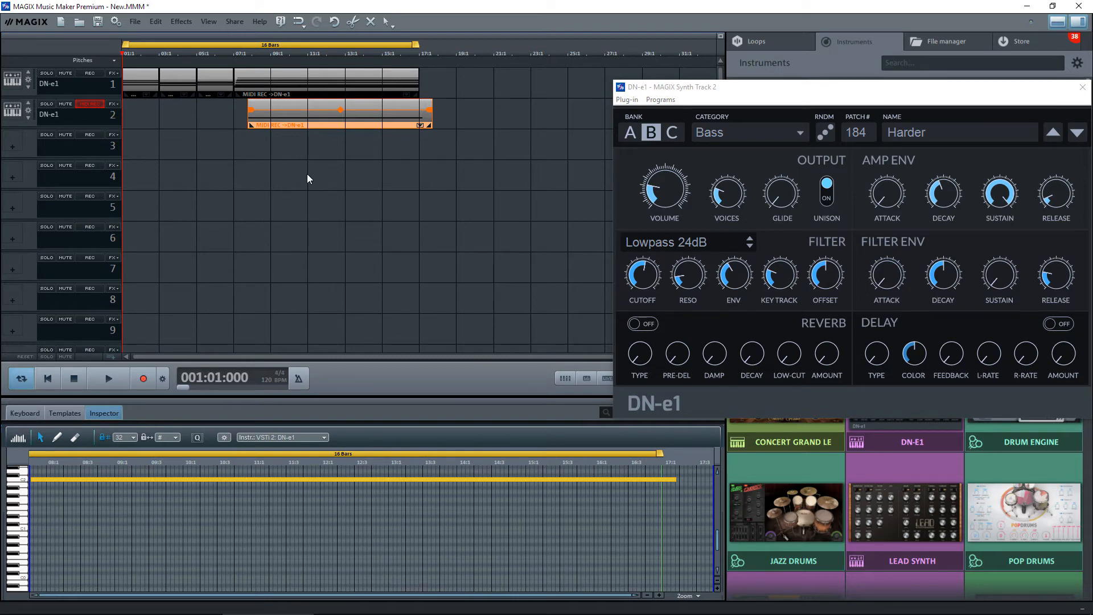
Play the arrangement from the start through the bass entry, enlarging the timeline view and keeping the synth window clear of the tracks
key("space")
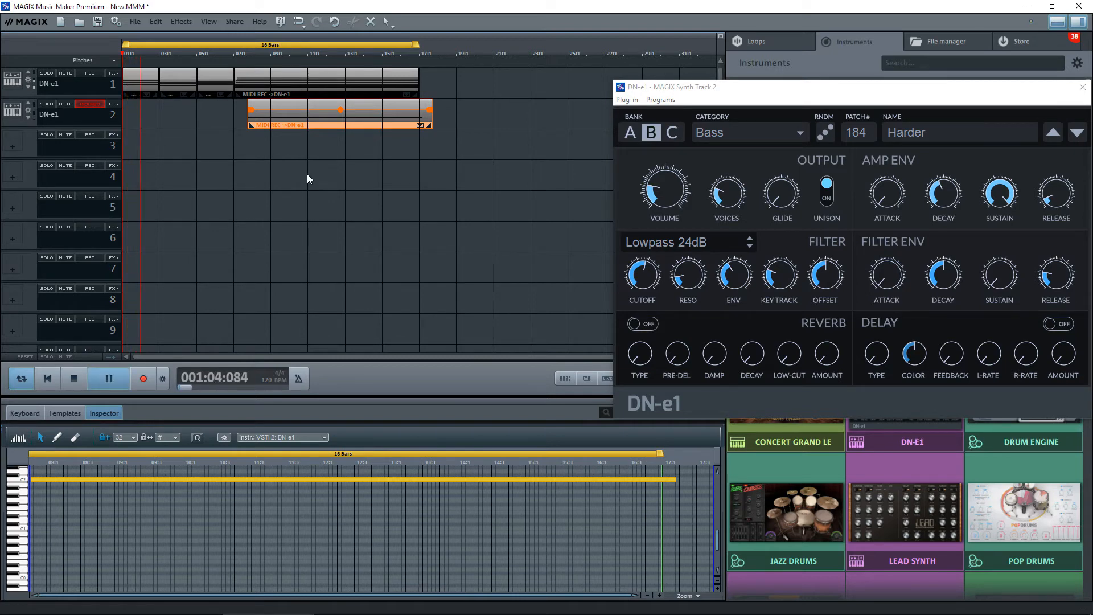
left_click(740, 90)
left_click_drag(743, 90, 731, 397)
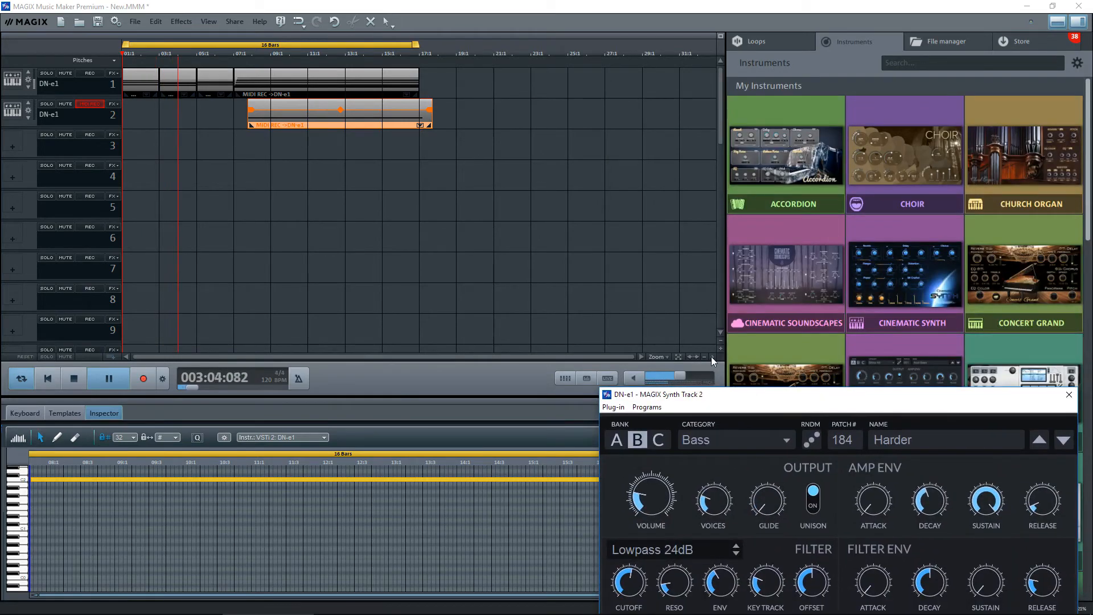
left_click(712, 356)
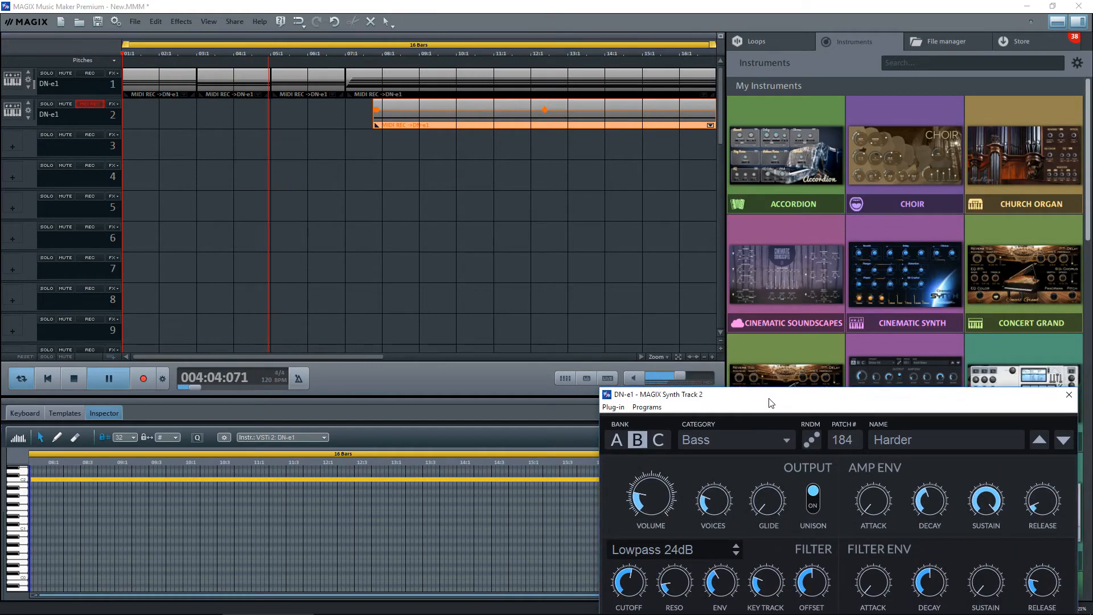
left_click_drag(771, 405, 771, 174)
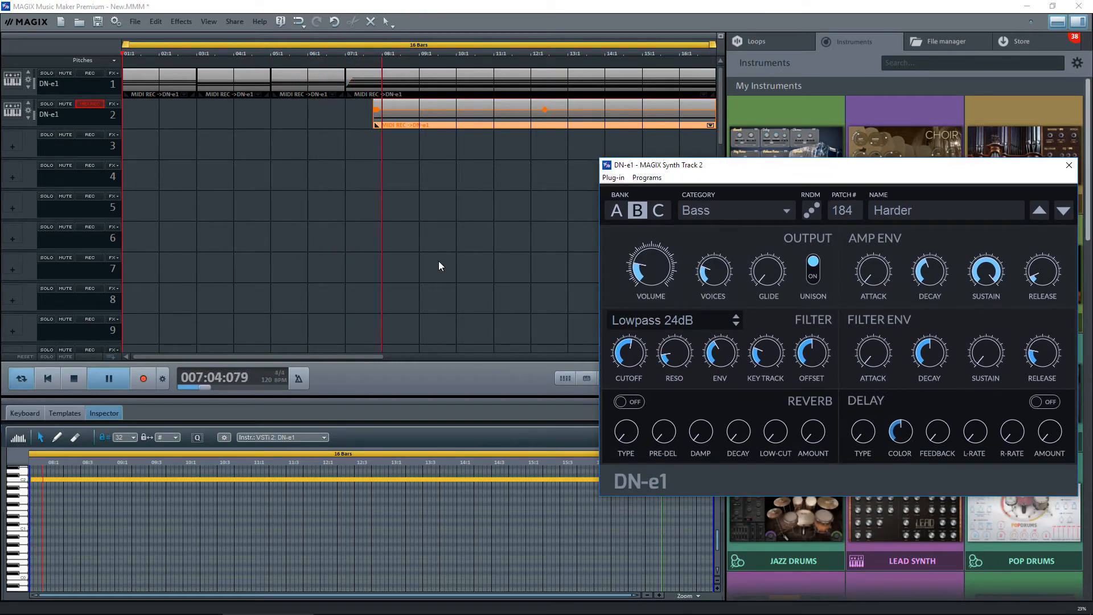
key("space")
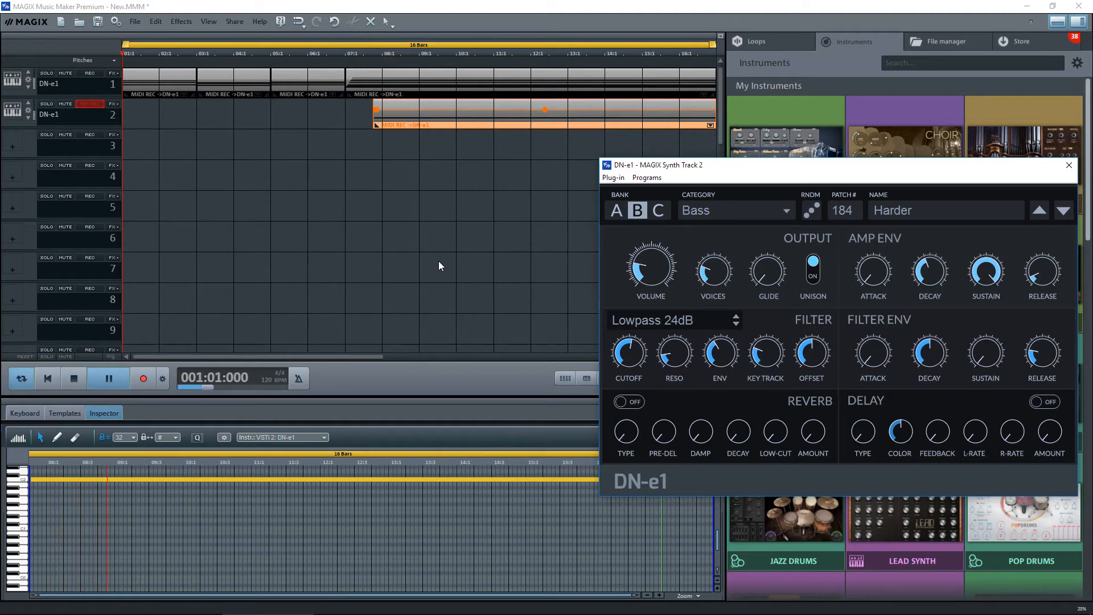
Raise the master gain in track 2's effects rack to 6 dB and close the rack
left_click(112, 106)
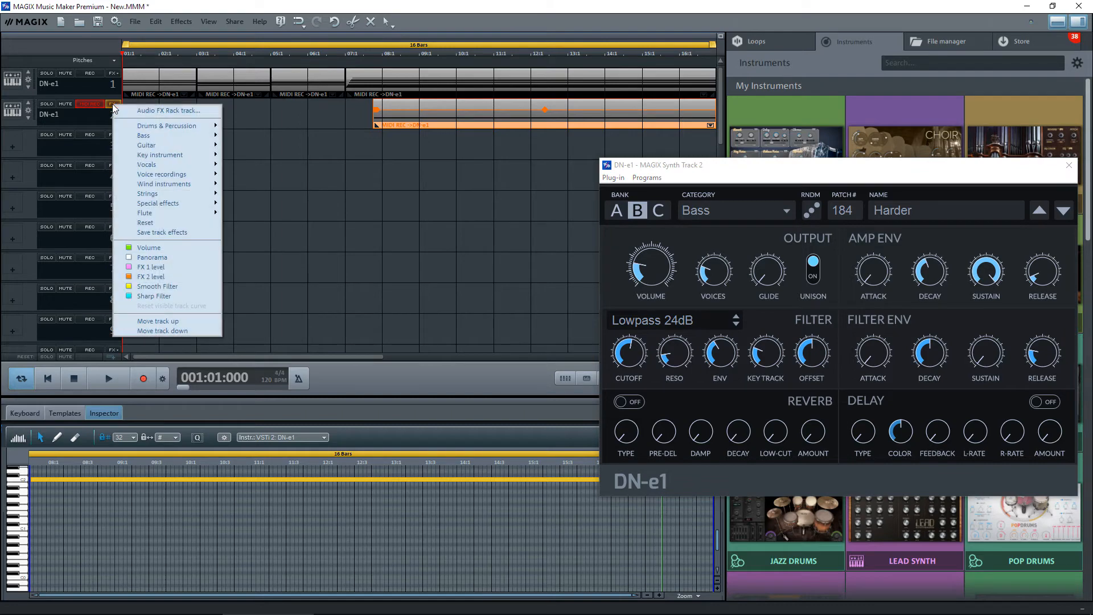
left_click(152, 111)
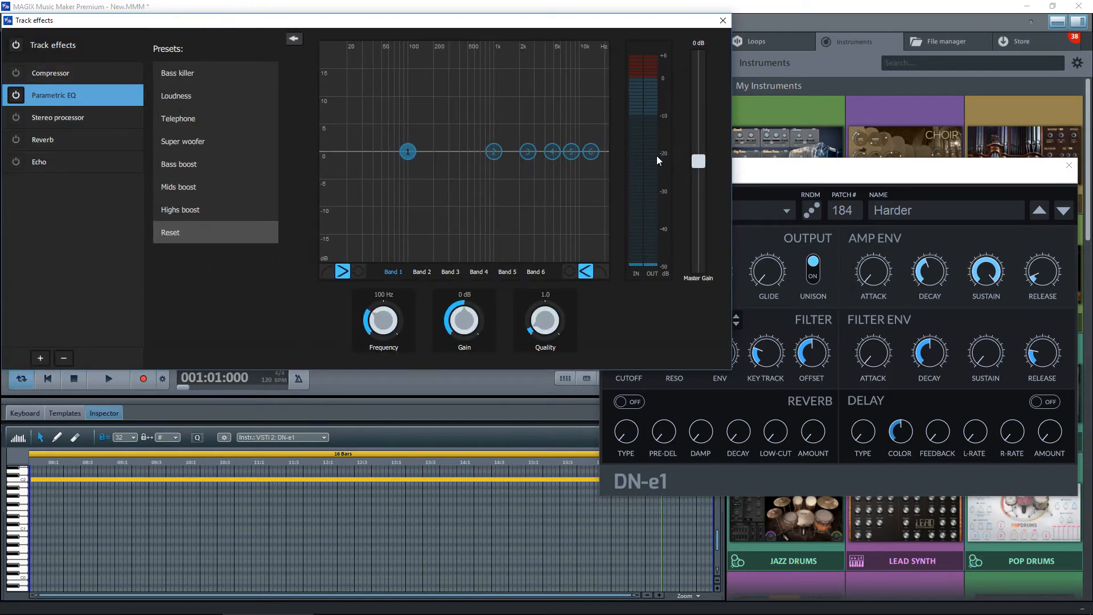
left_click_drag(700, 163, 700, 128)
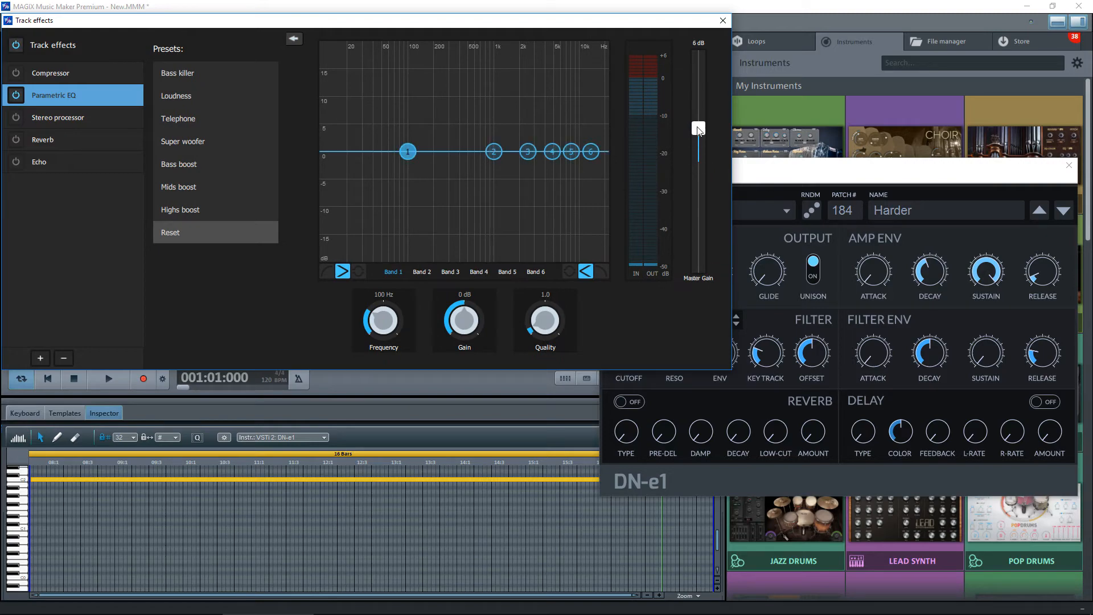
left_click(723, 21)
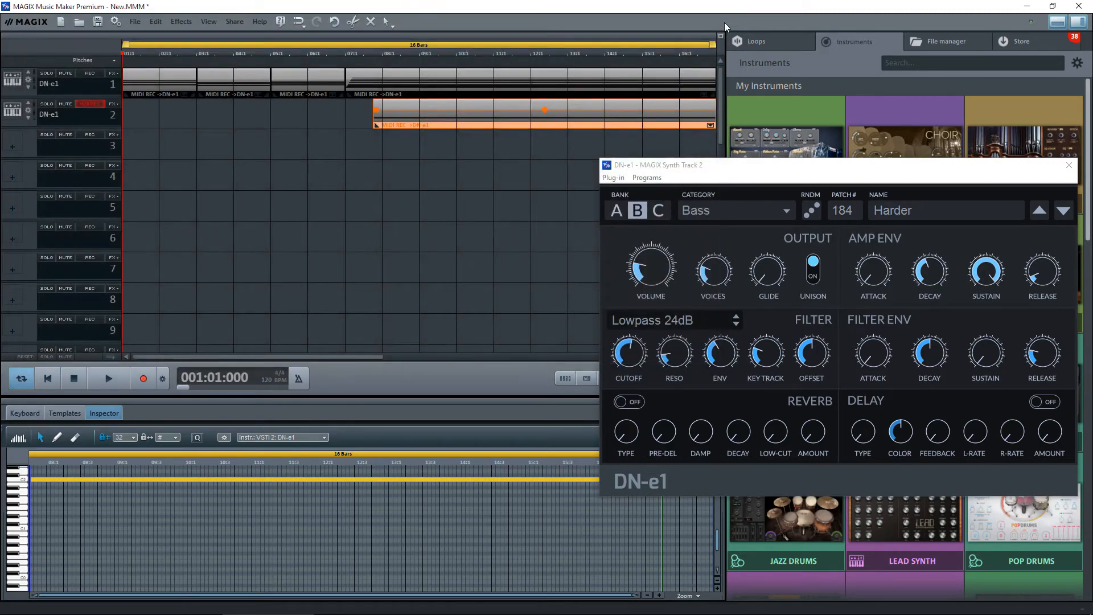
Set the playback position to 006:04:000 and listen to the bass entering under the final chord
left_click(337, 52)
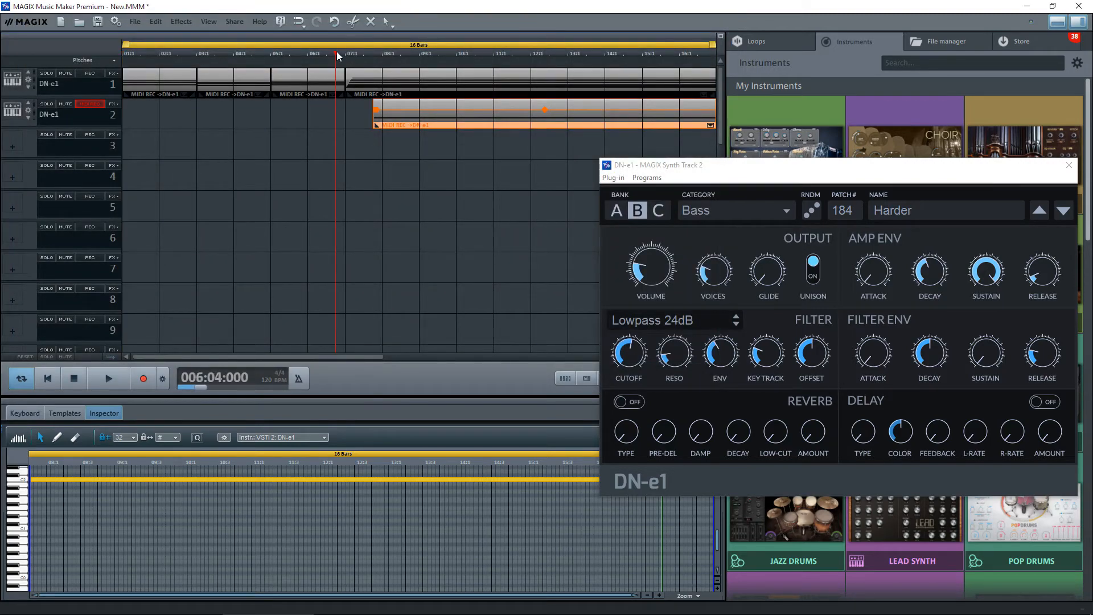
key("space")
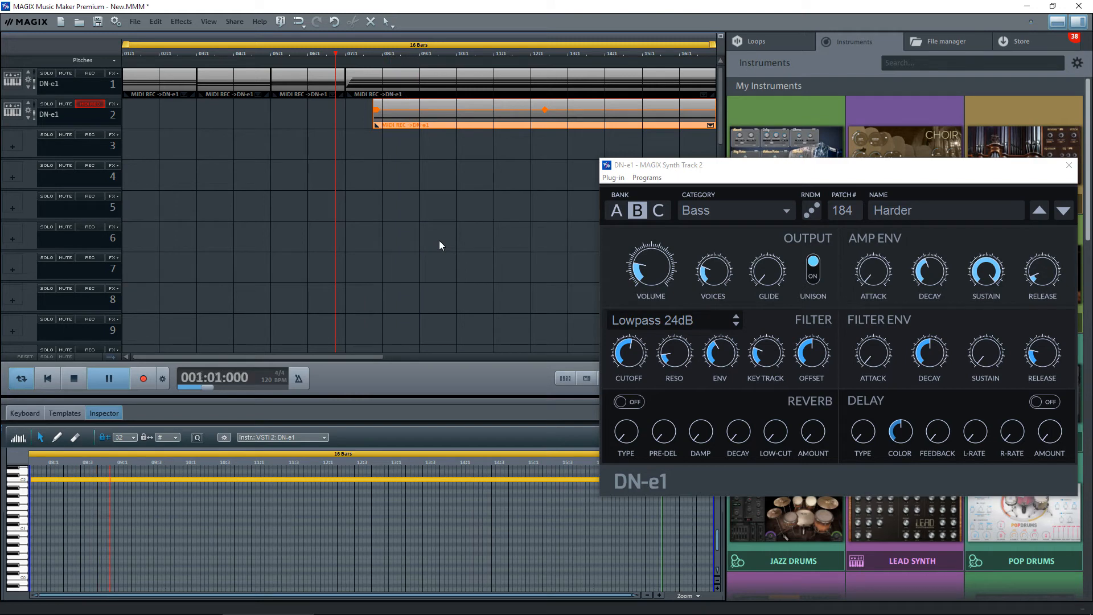
key("space")
Recheck the master gain in track 2's effects rack and replay the bass entry from the same position
left_click(114, 104)
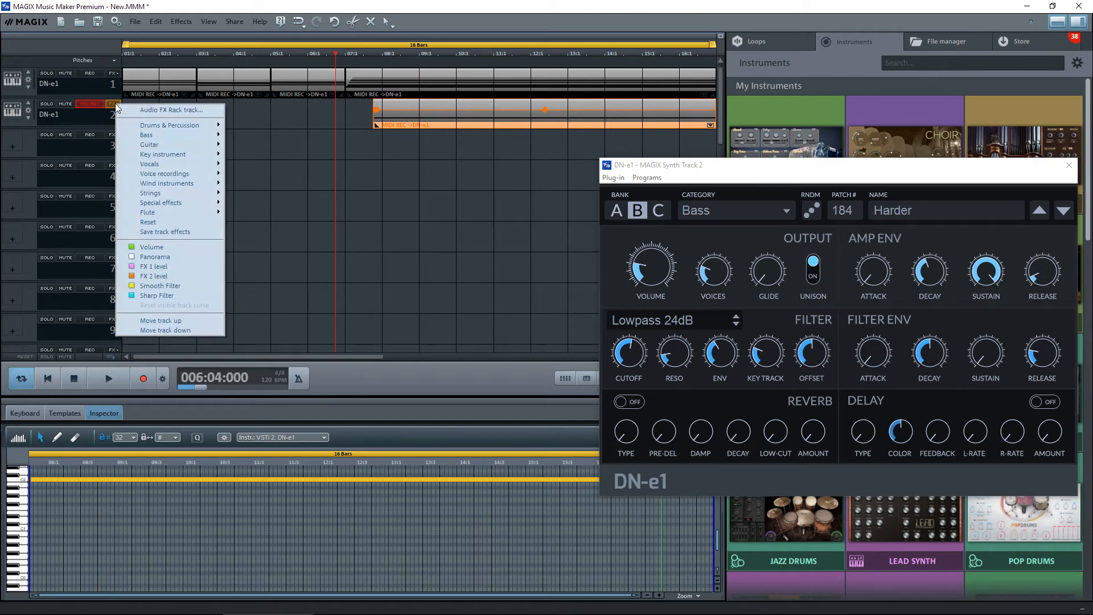
left_click(153, 109)
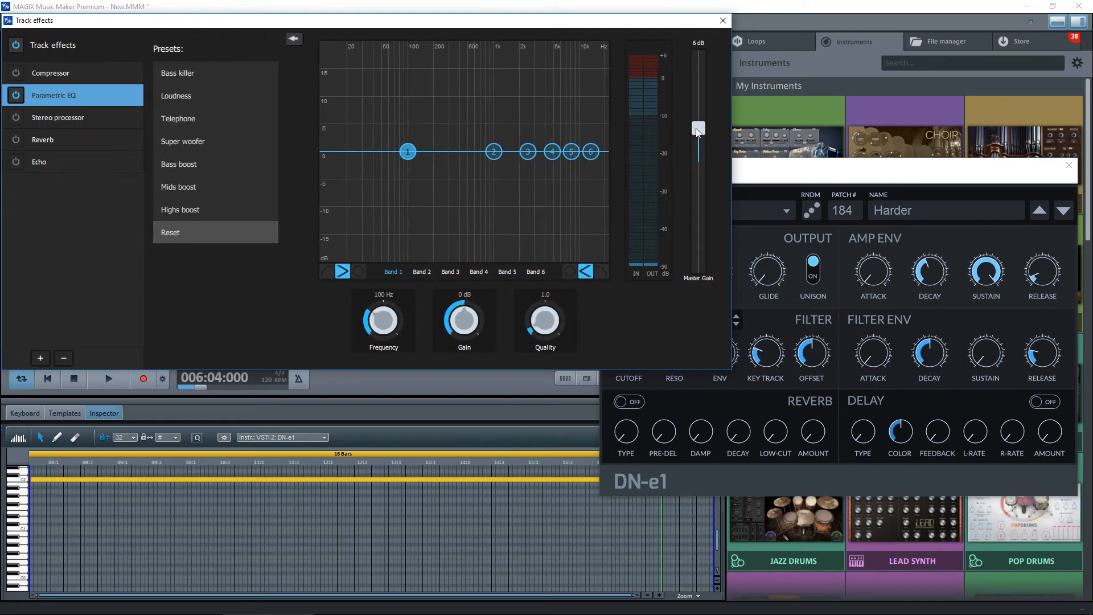
left_click(723, 21)
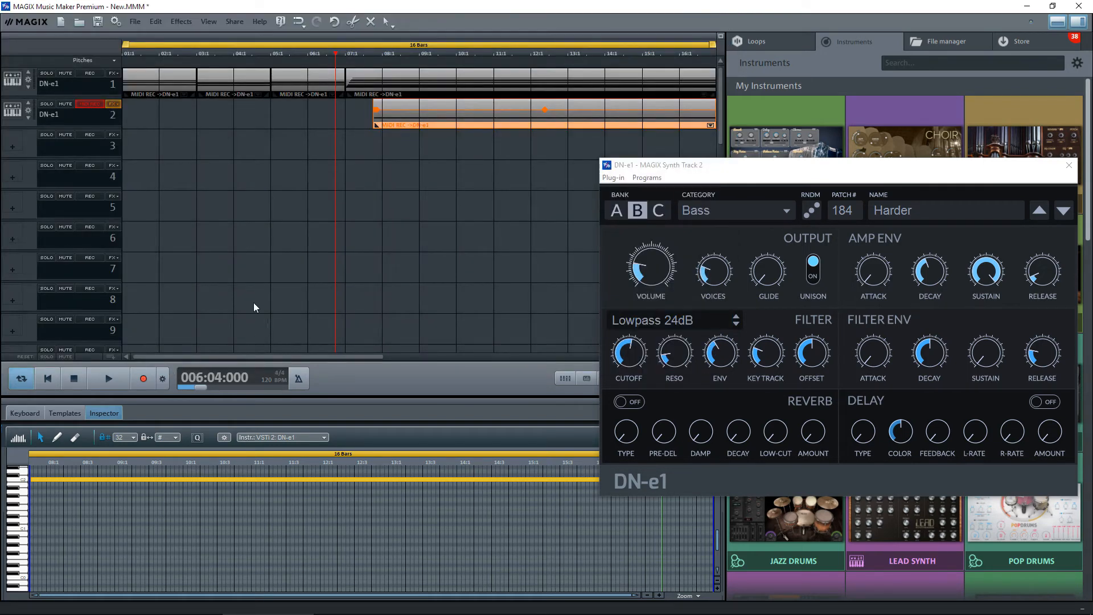
key("space")
Close the track 2 synth window and trim the bass clip to end with the final chord at bar 17
left_click(1070, 169)
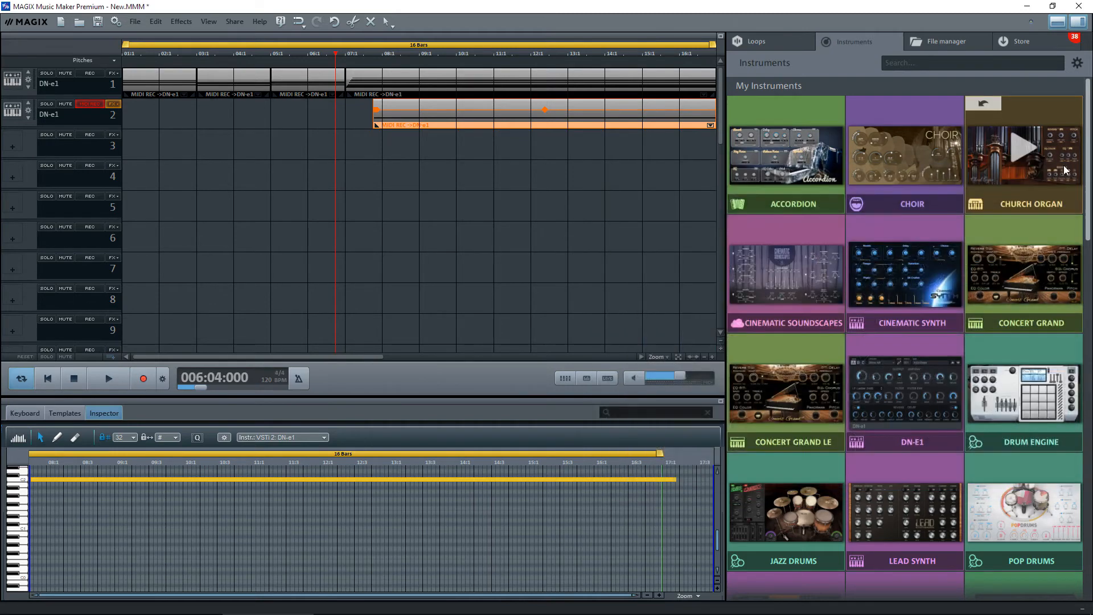
left_click(703, 357)
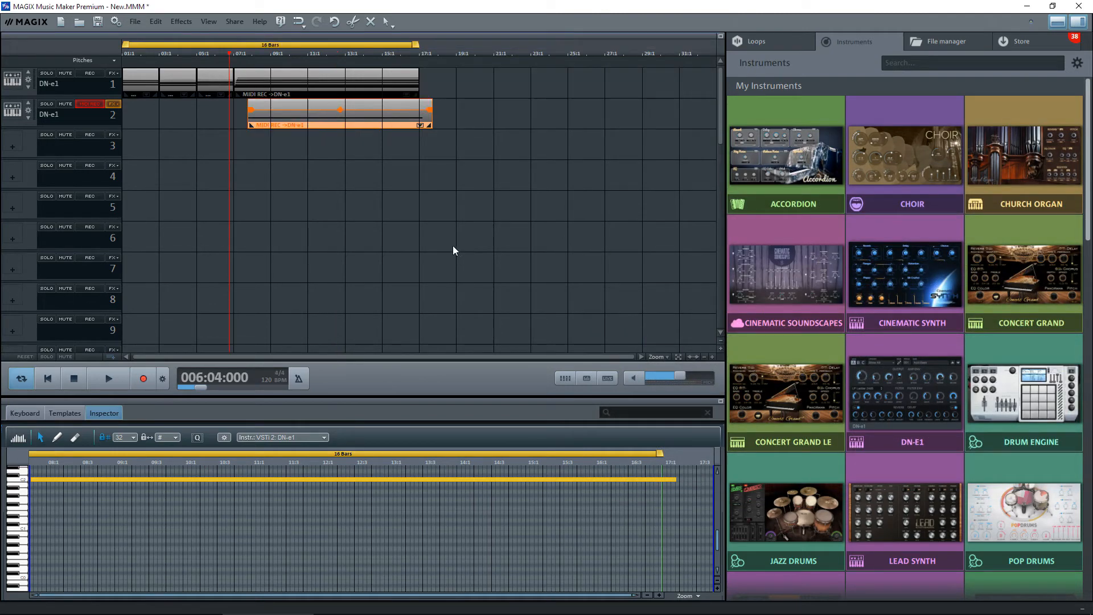
left_click_drag(433, 123, 424, 120)
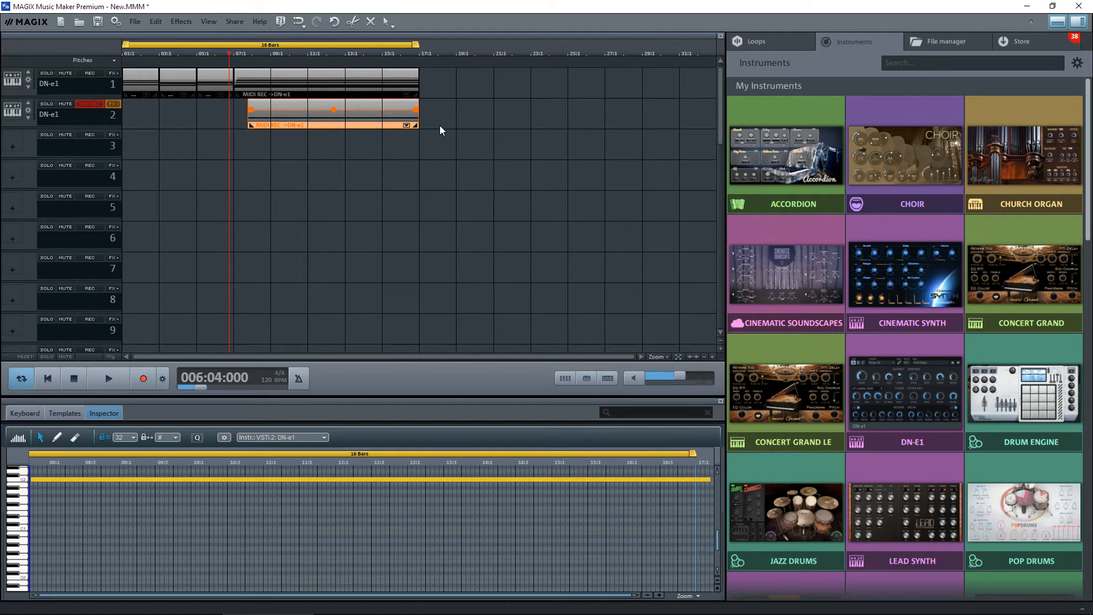
Try a fade-out from about bar 11 on track 1's final chord clip, listening with track 2 muted
left_click(370, 89)
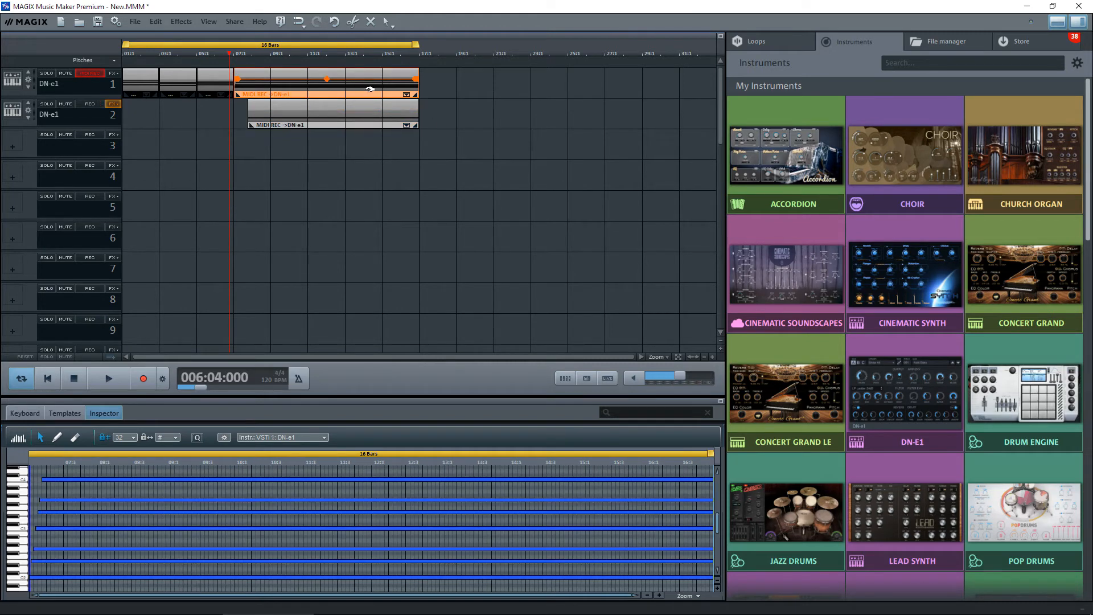
left_click(25, 412)
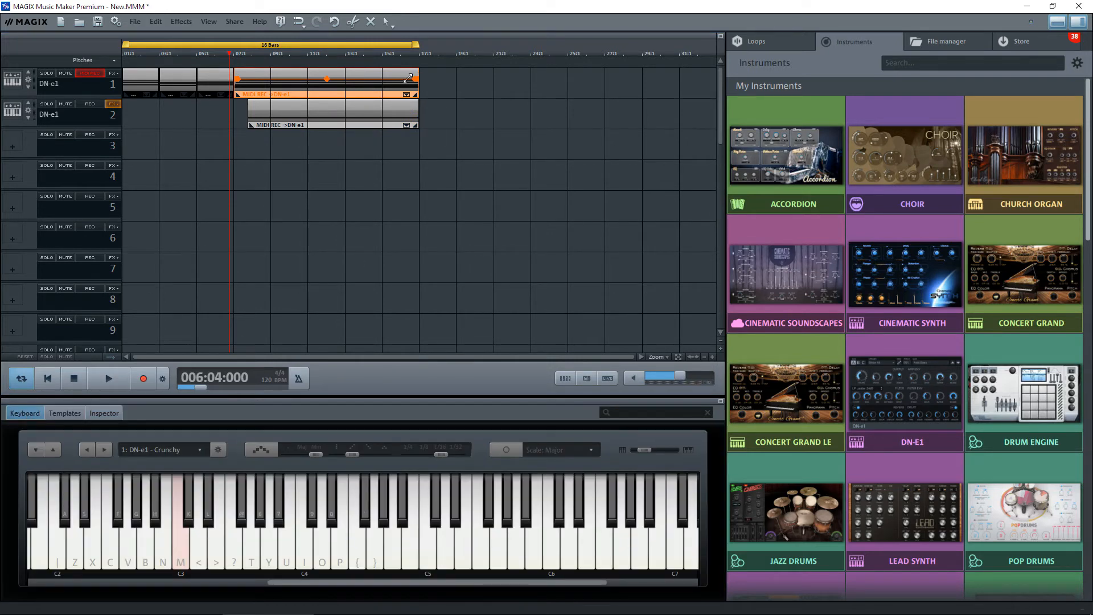
left_click_drag(408, 77, 311, 74)
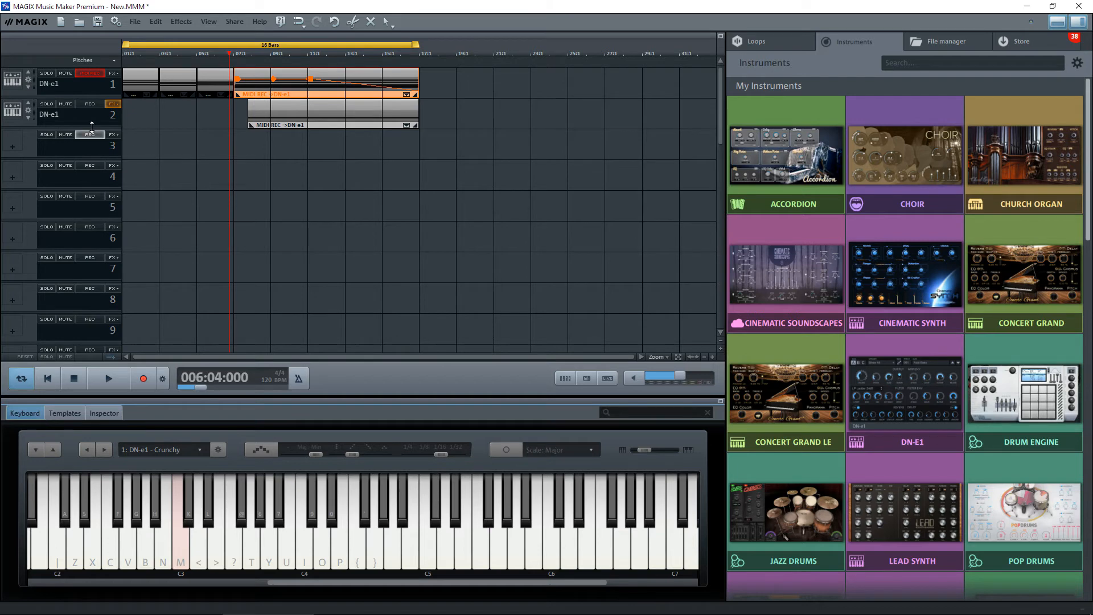
left_click(66, 104)
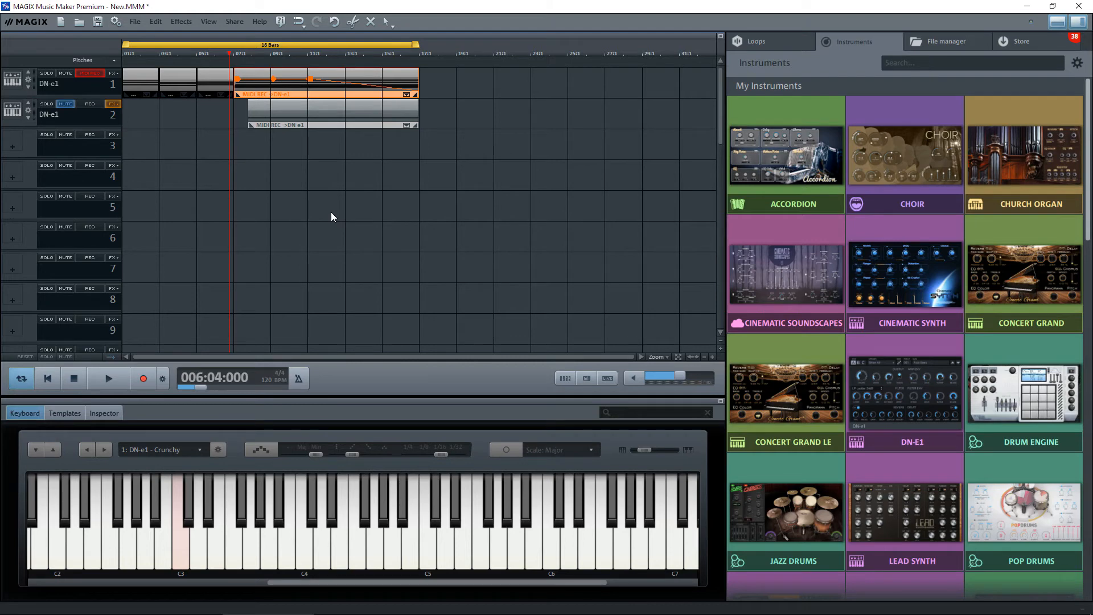
key("space")
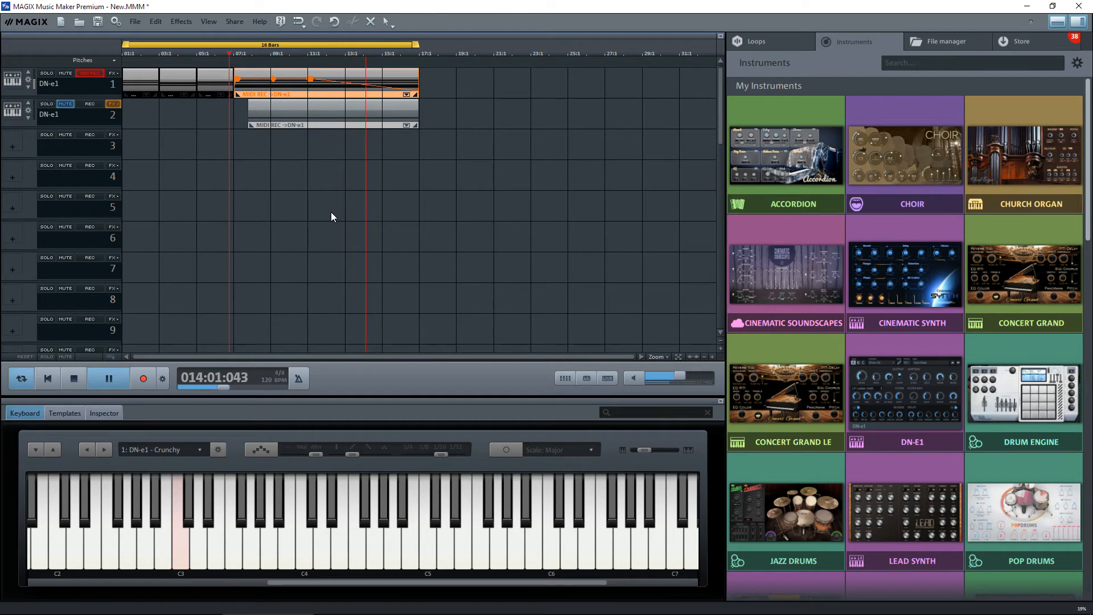
key("space")
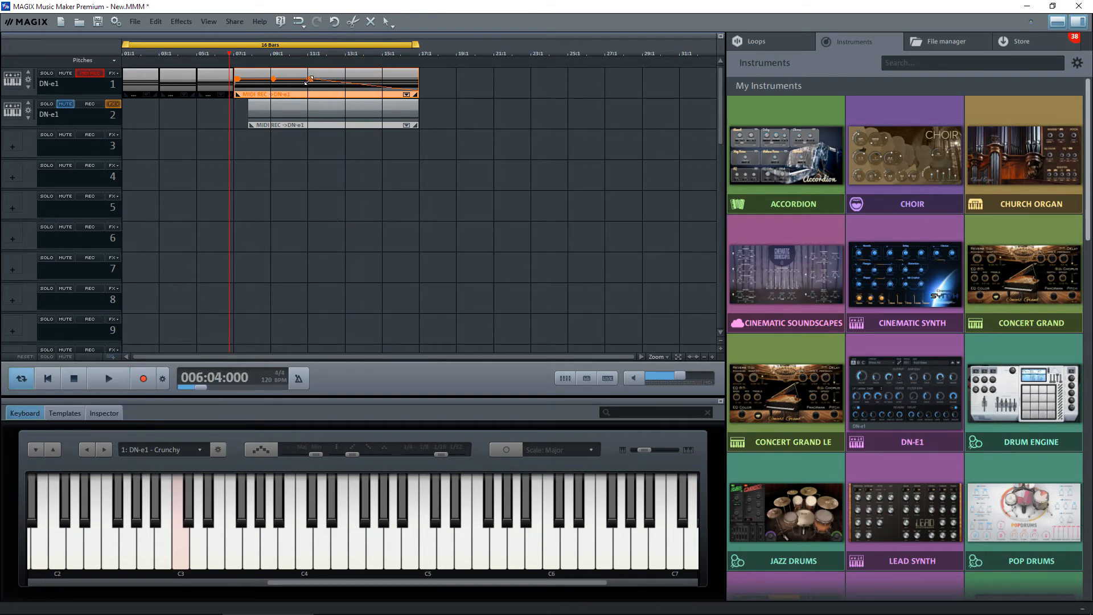
left_click_drag(310, 79, 439, 76)
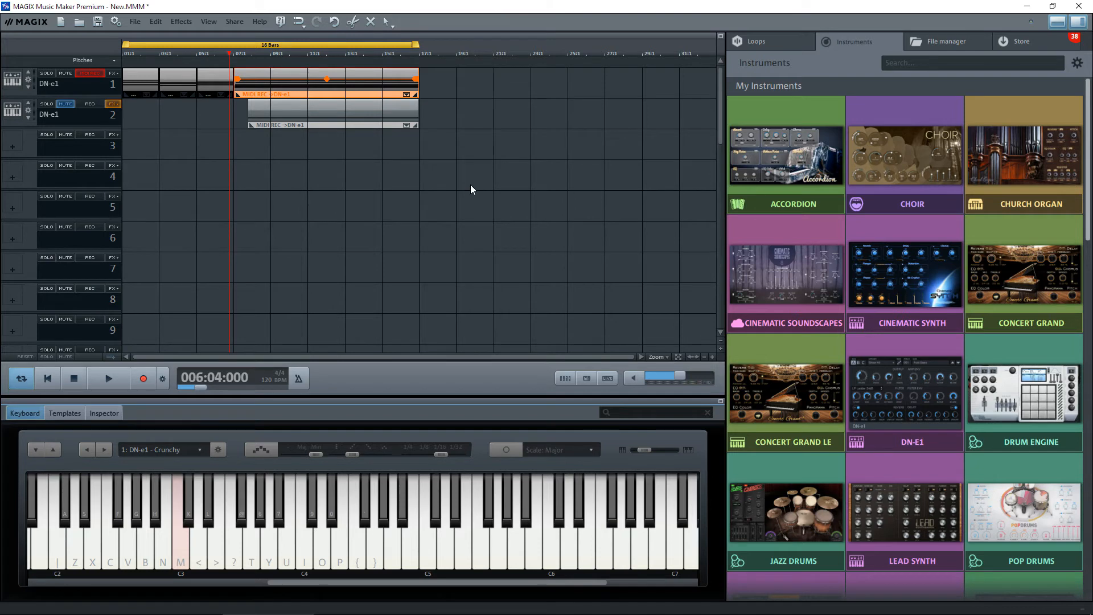
left_click(66, 105)
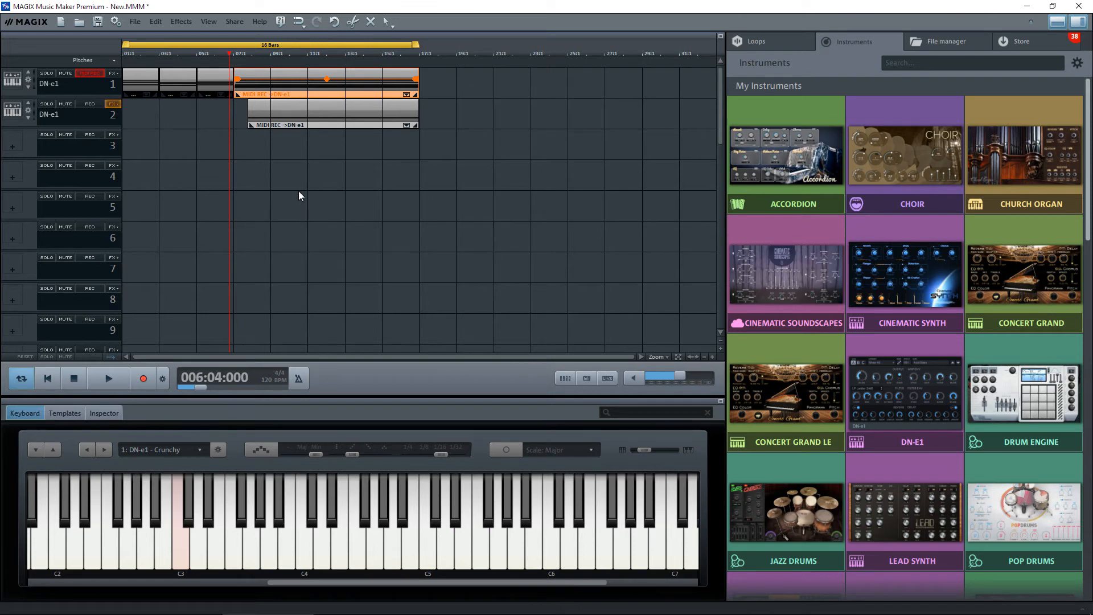
Export the project as an MP3 to Crunchy.mp3 in the Crunchy folder, overwriting the existing file
left_click(134, 22)
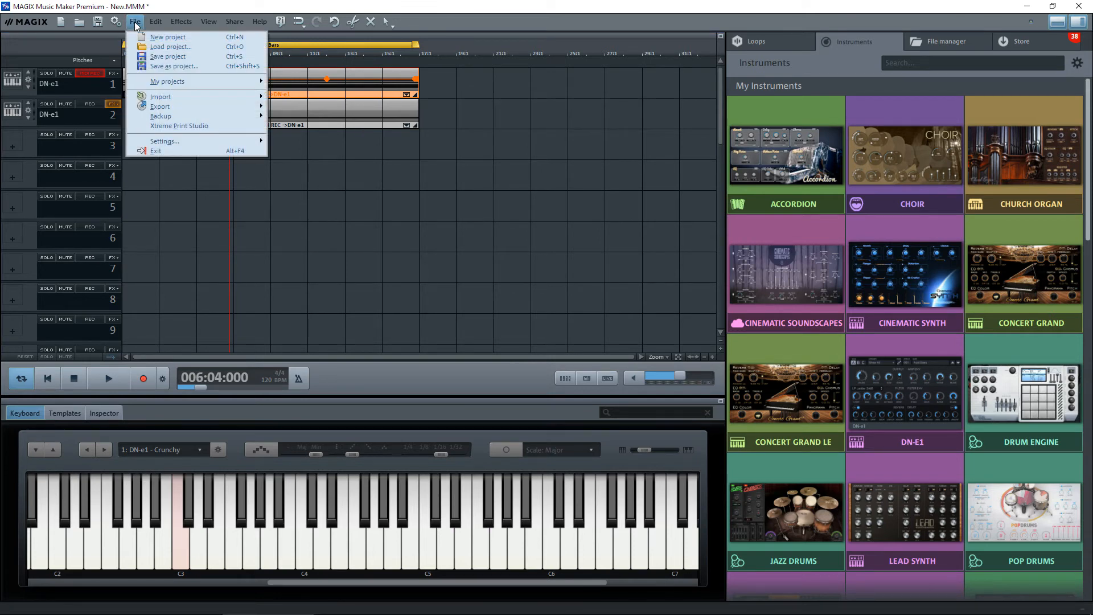
mouse_move(162, 108)
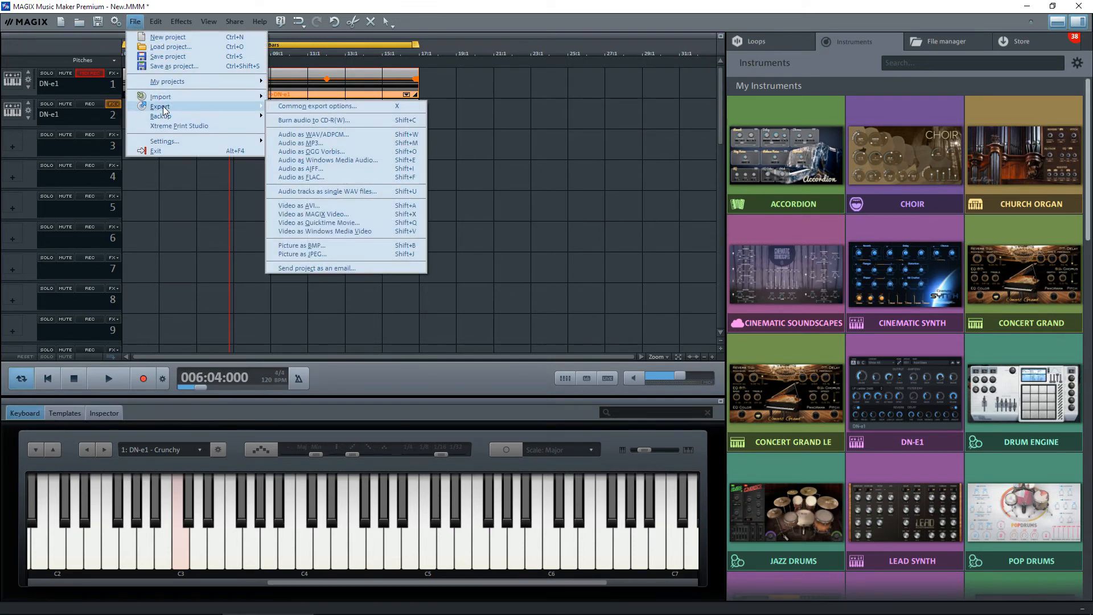
left_click(287, 143)
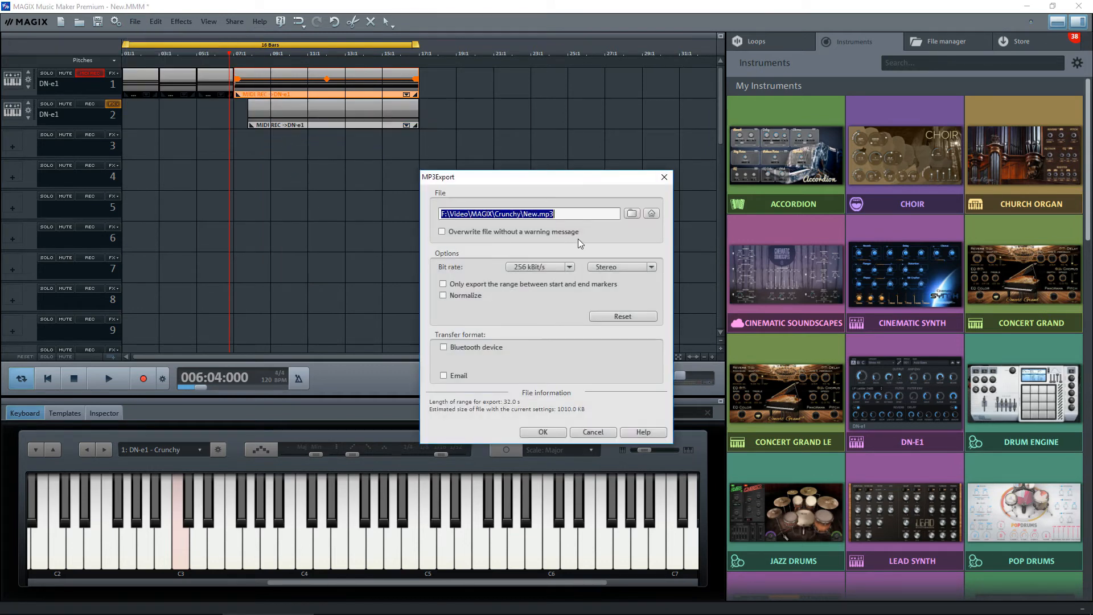
left_click(631, 213)
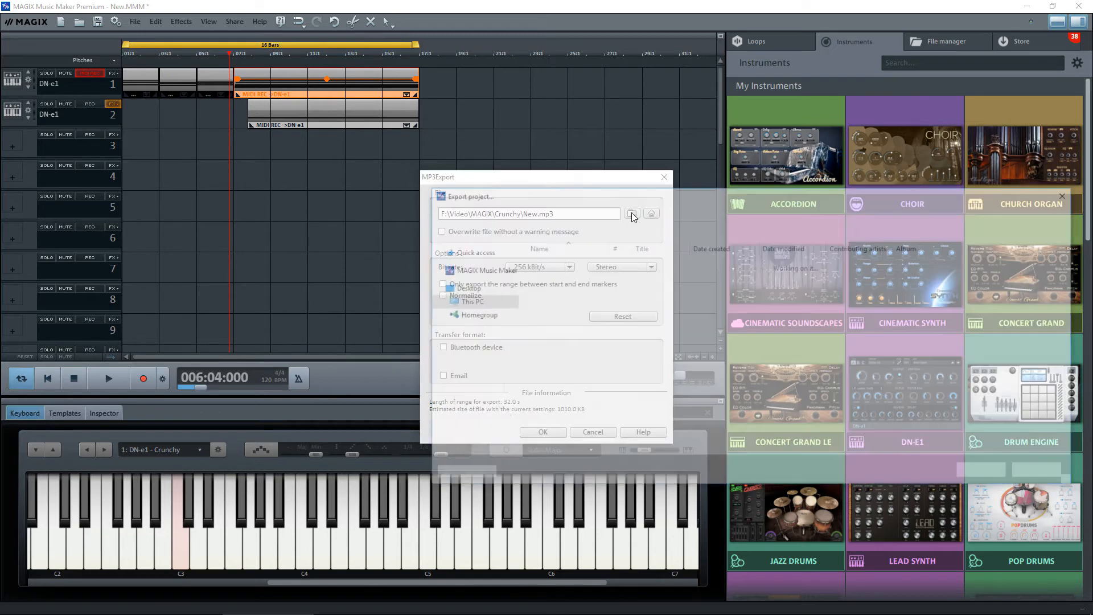
double_click(551, 265)
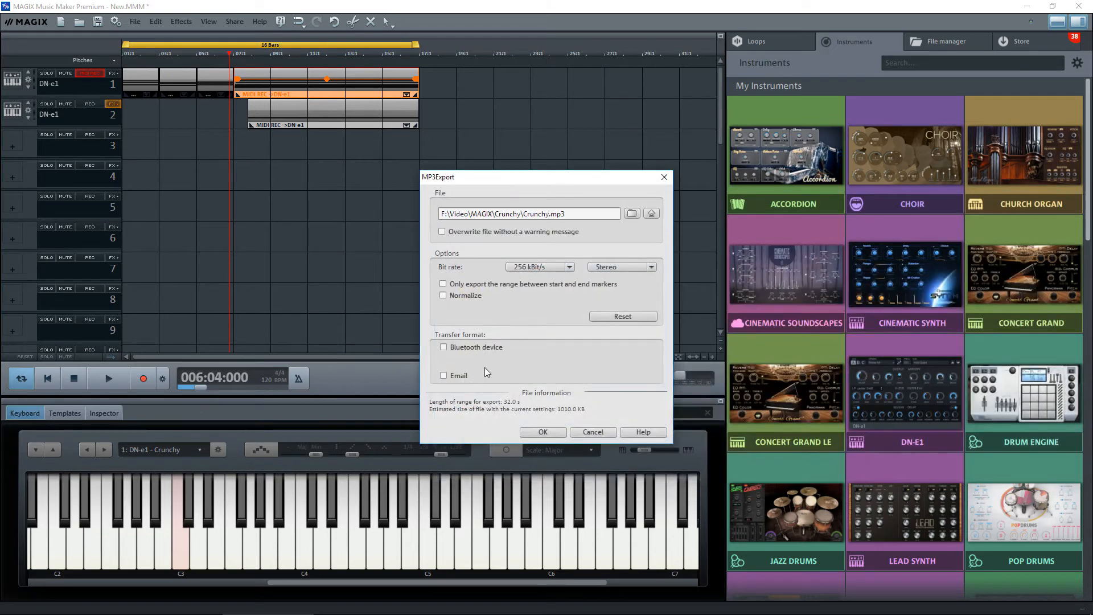
left_click(542, 434)
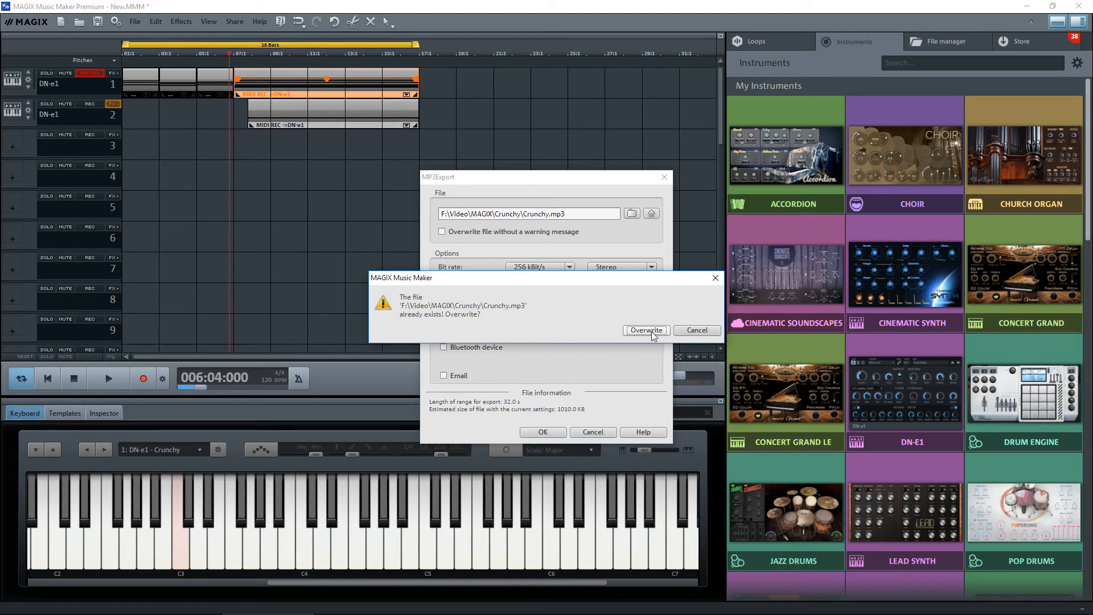
left_click(639, 330)
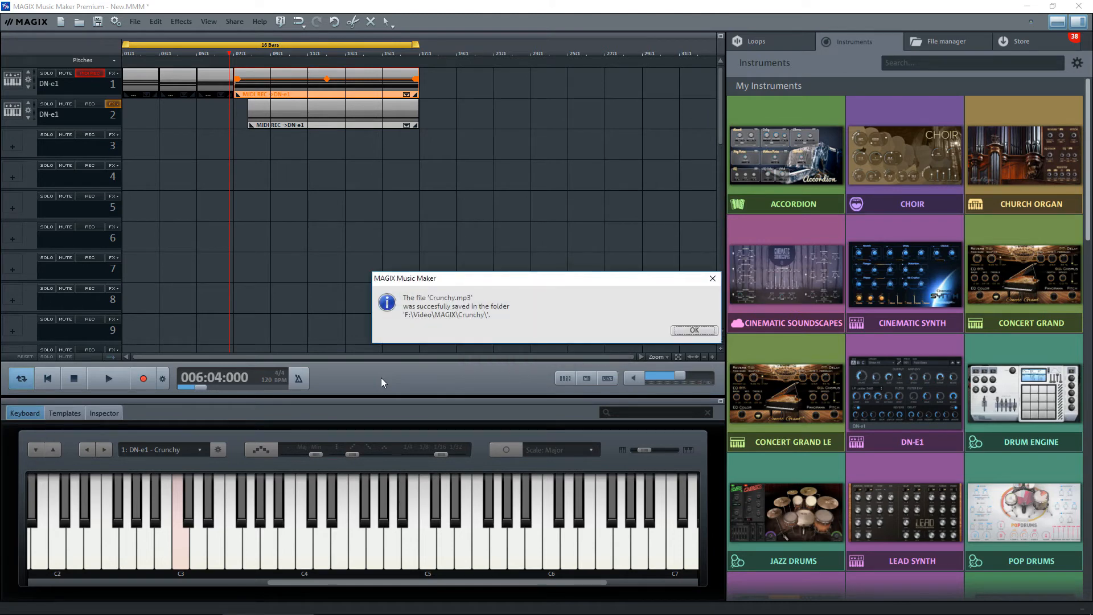
left_click(693, 330)
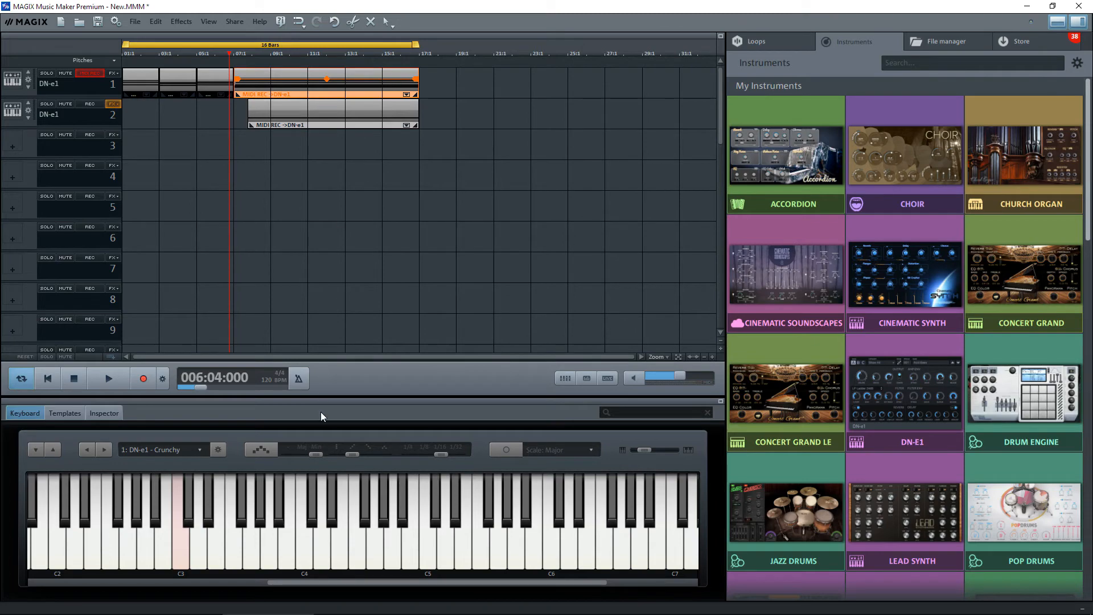
Import Crunchy.mp3 from the Crunchy folder to the start of track 5, accepting the tempo recognition notice without opening the Remix Agent
mouse_move(297, 610)
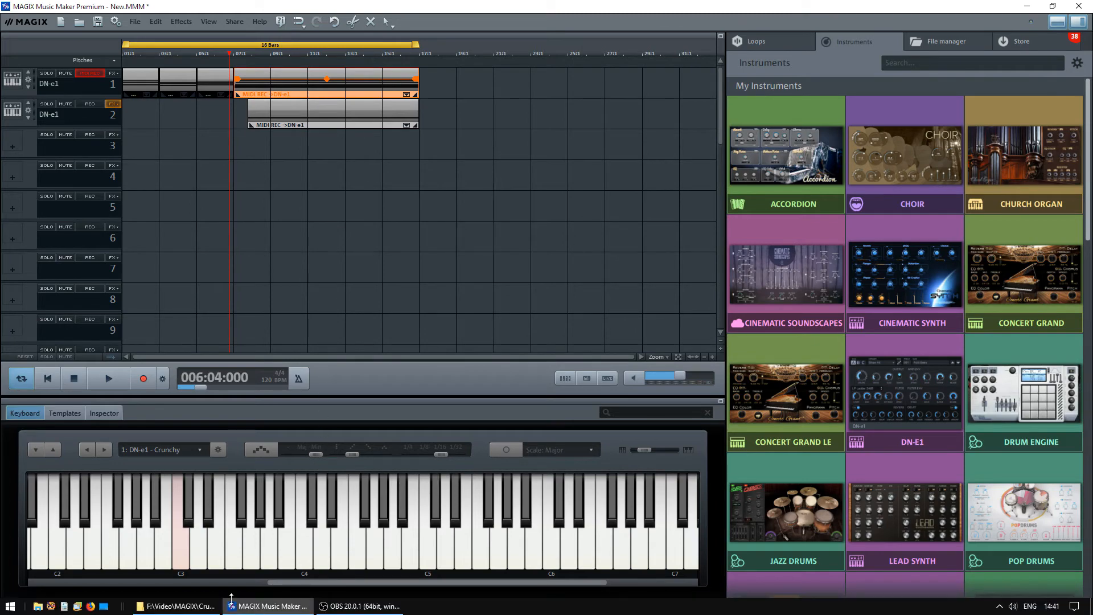
left_click(178, 607)
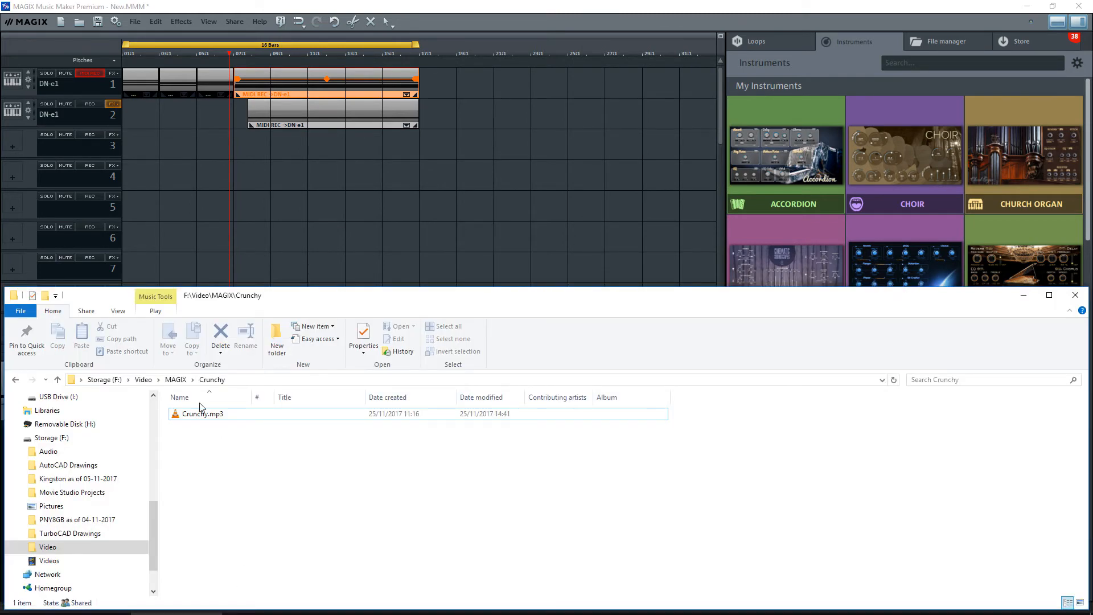
left_click(203, 413)
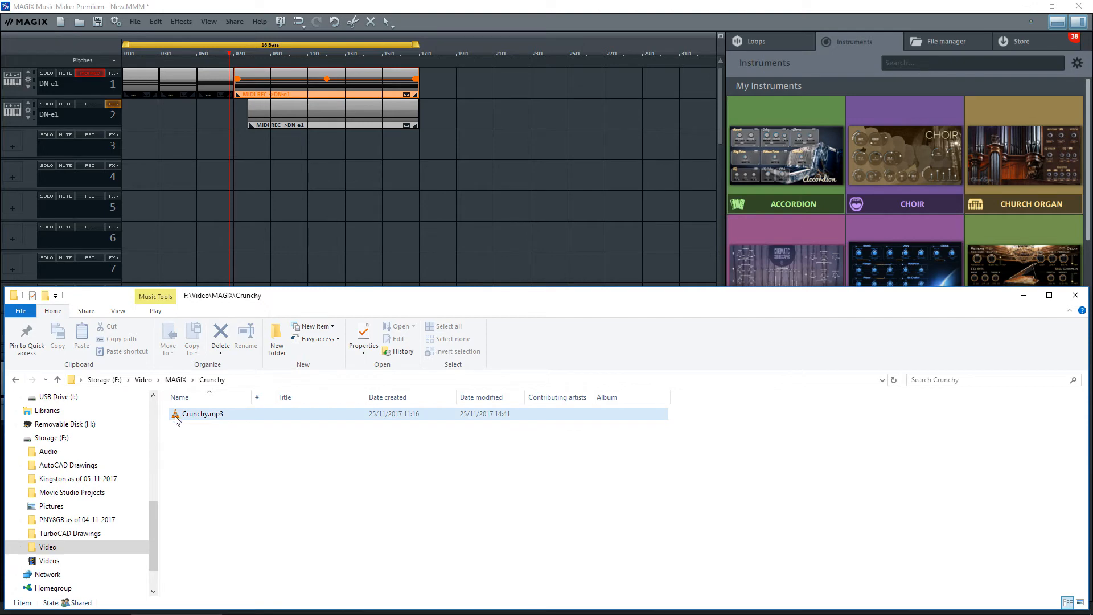
left_click(177, 419)
left_click_drag(176, 421, 126, 210)
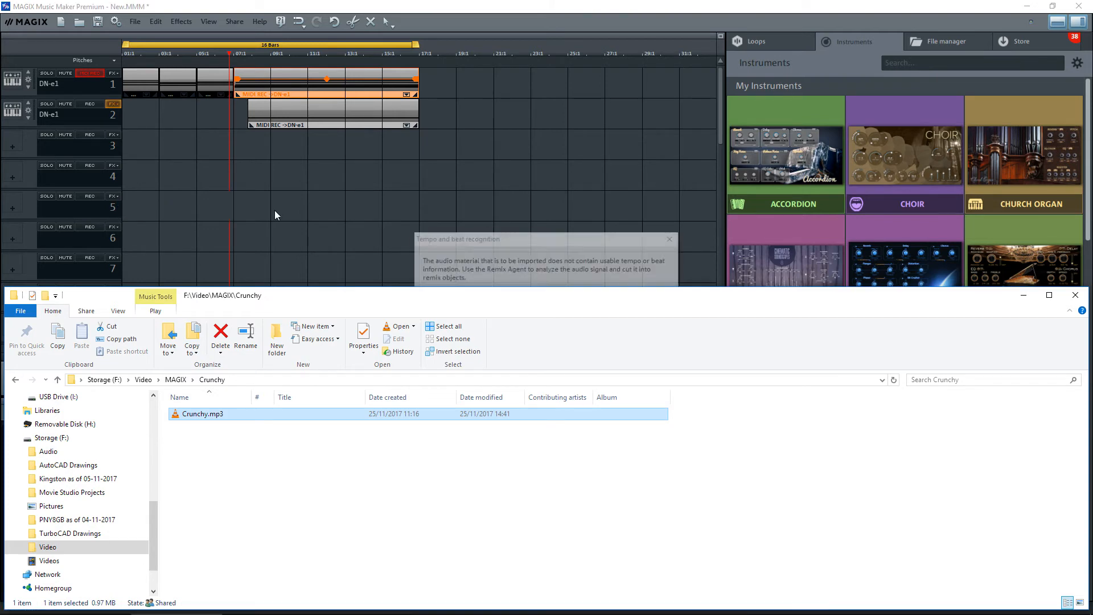
left_click(513, 240)
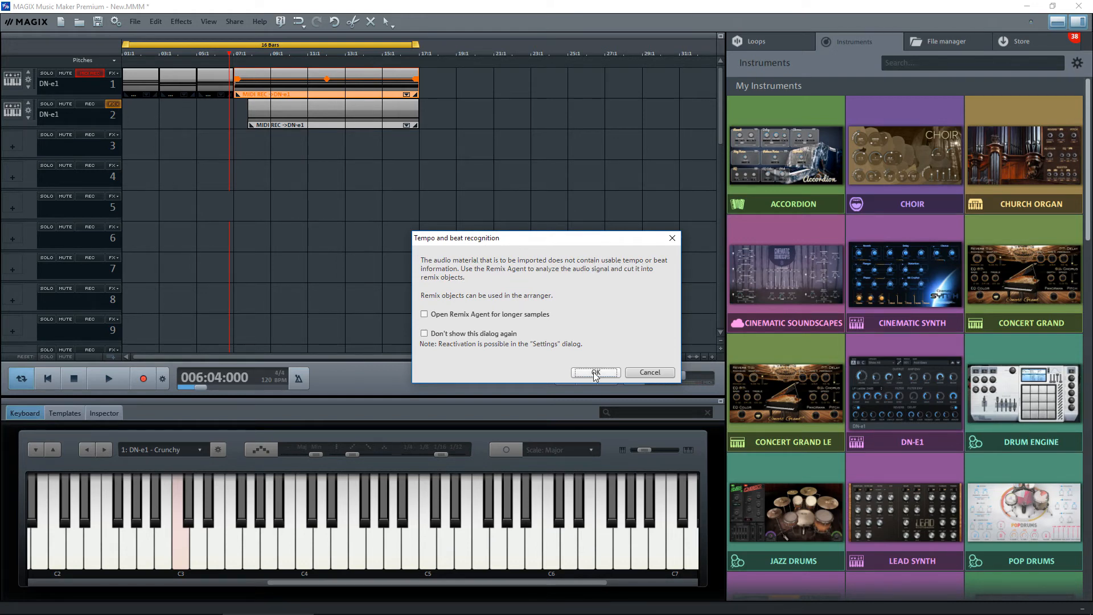
left_click(595, 373)
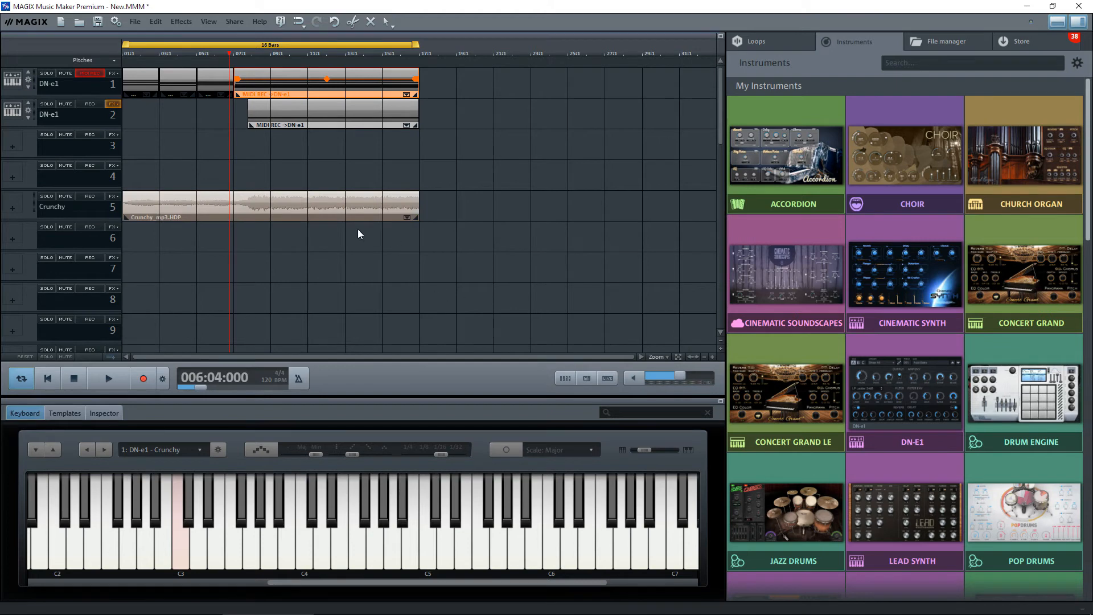
Solo track 5 and listen to the Crunchy audio clip from 001:01:000
left_click(295, 202)
mouse_move(294, 203)
left_mouse_down()
mouse_move(293, 179)
mouse_move(294, 201)
left_mouse_up()
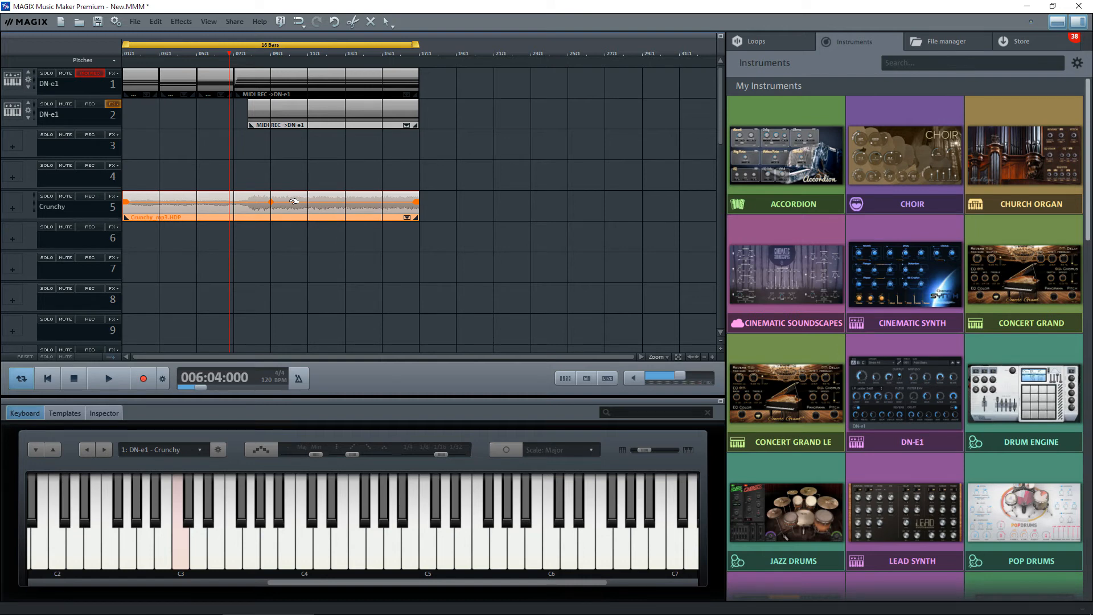
left_click(64, 74)
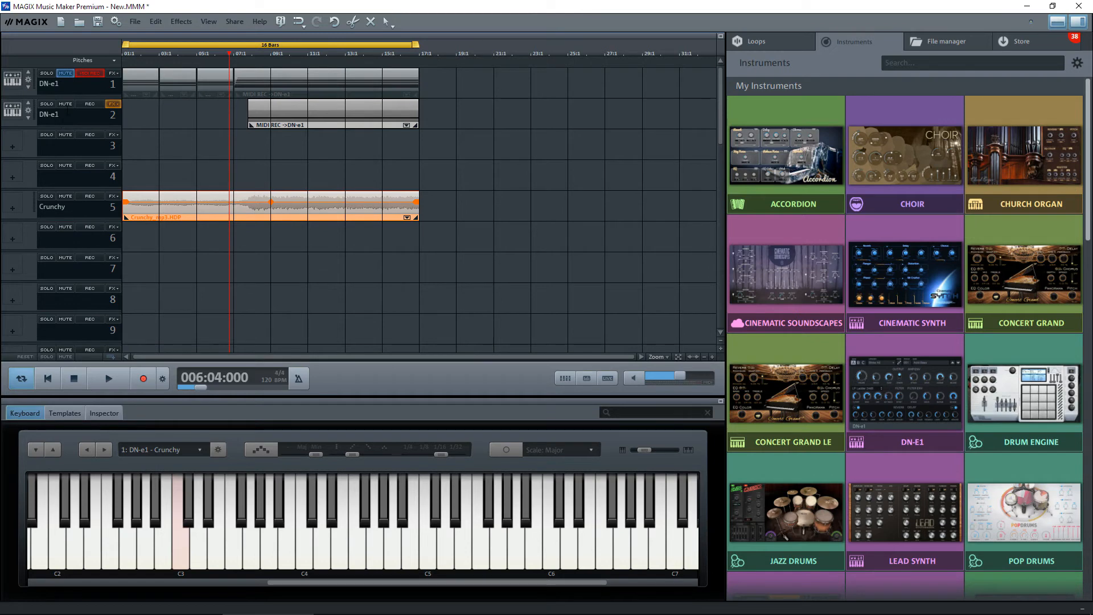
left_click(65, 74)
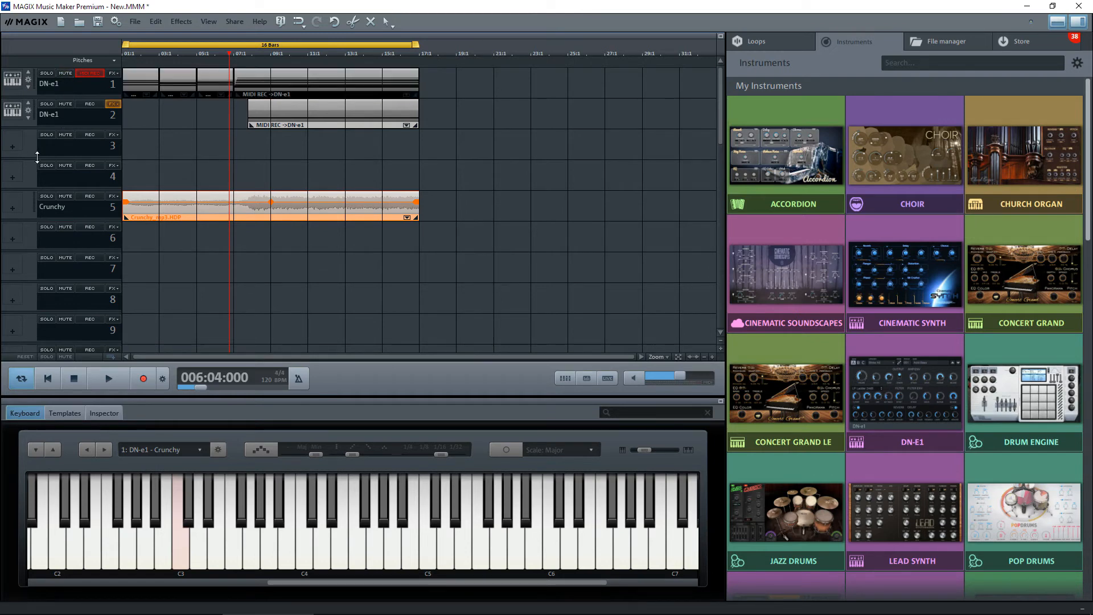
left_click(46, 195)
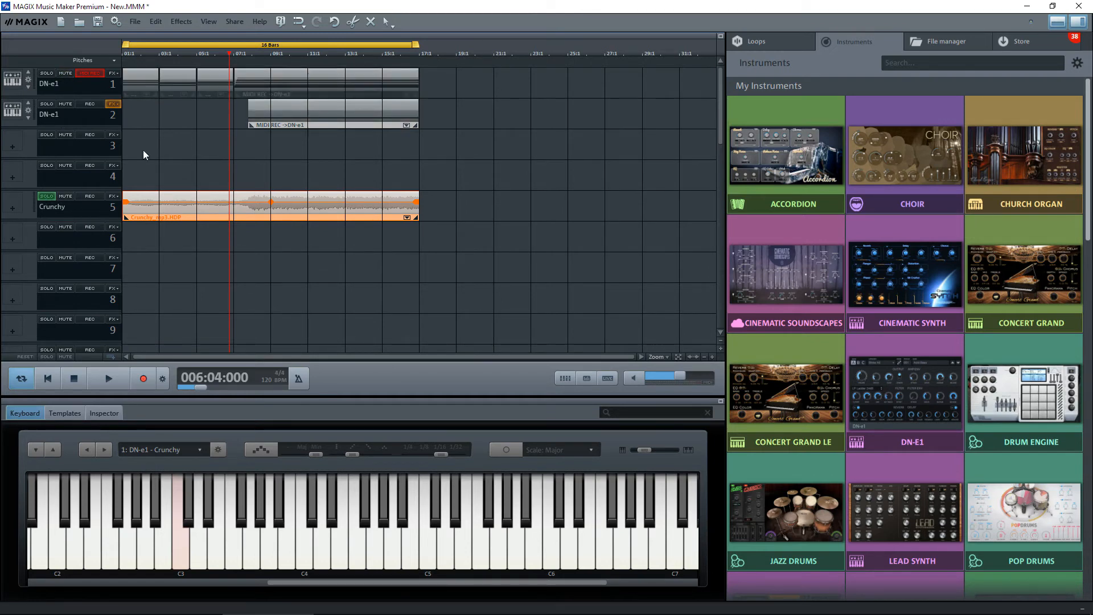
left_click(123, 53)
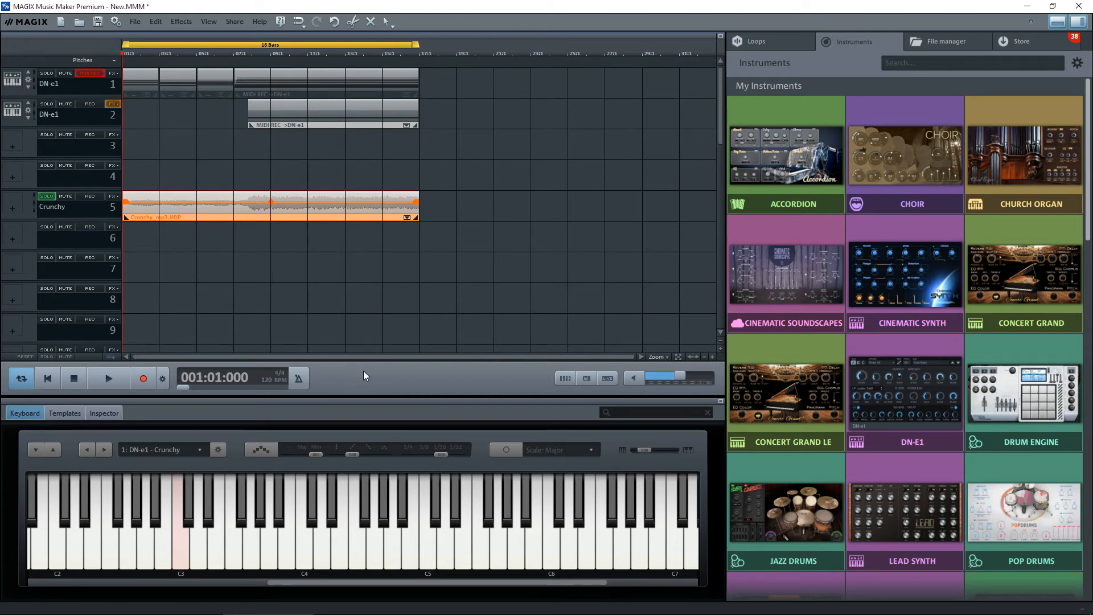
key("space")
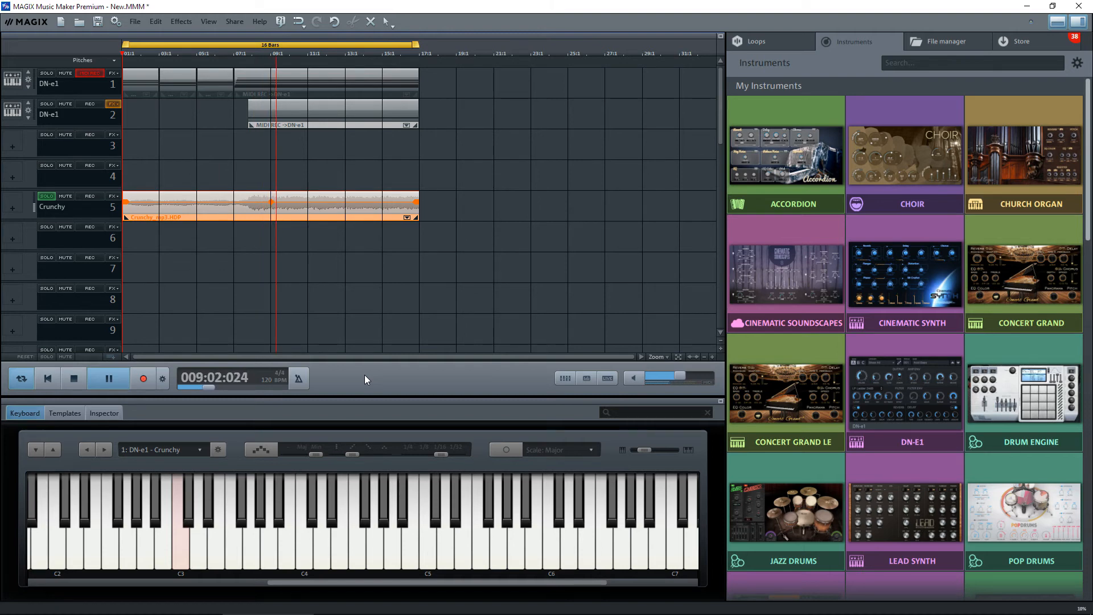
key("space")
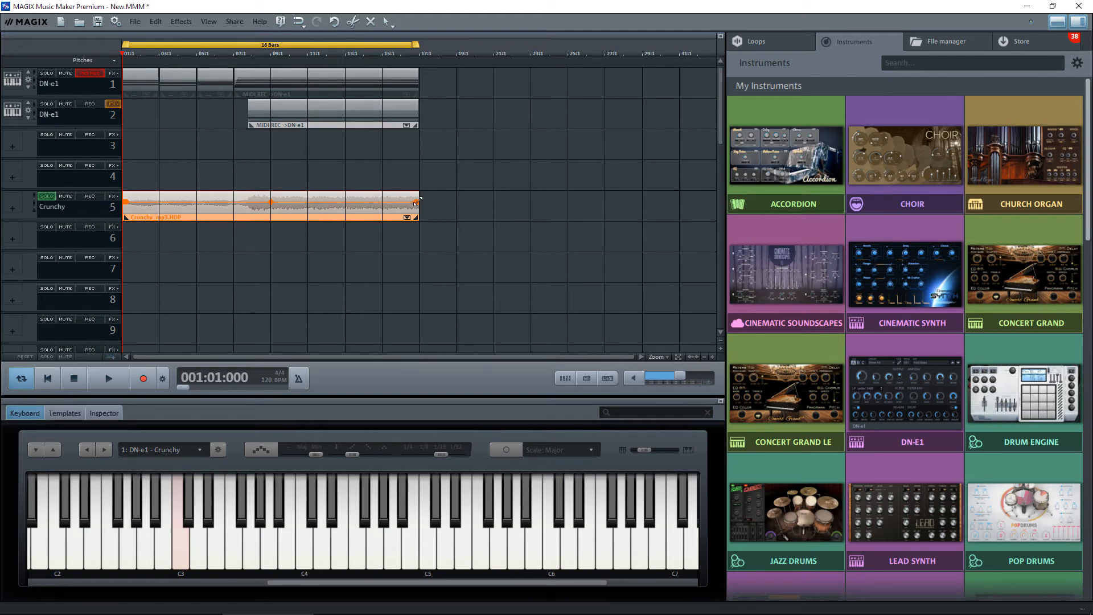
Fade out the Crunchy audio clip from about bar 13, audition it from 007:01:000, and turn off track 5's solo
left_click_drag(418, 201, 345, 202)
left_click(233, 50)
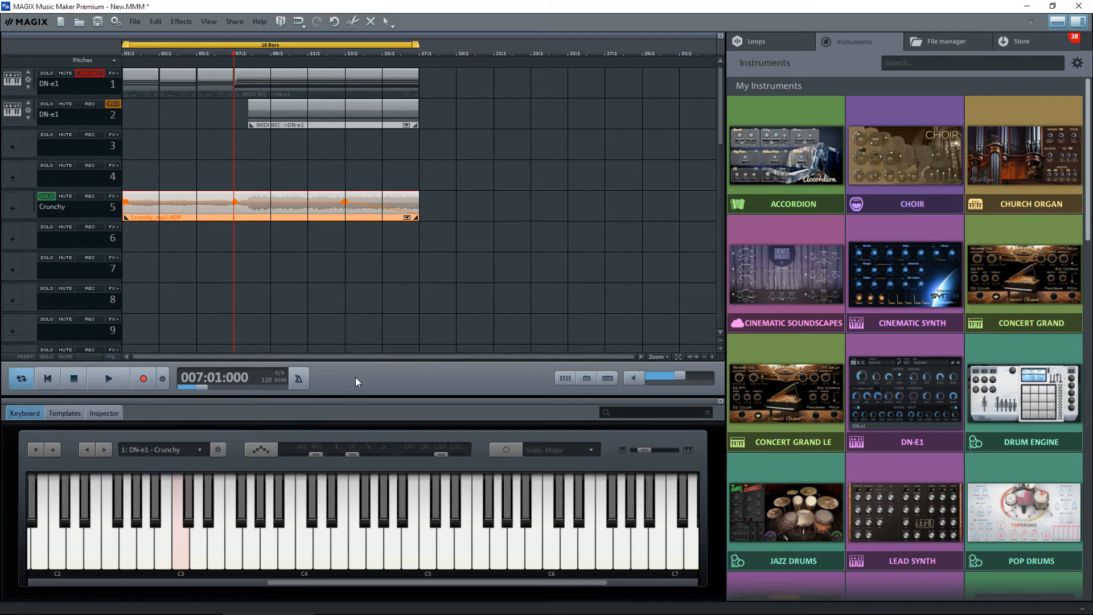
key("space")
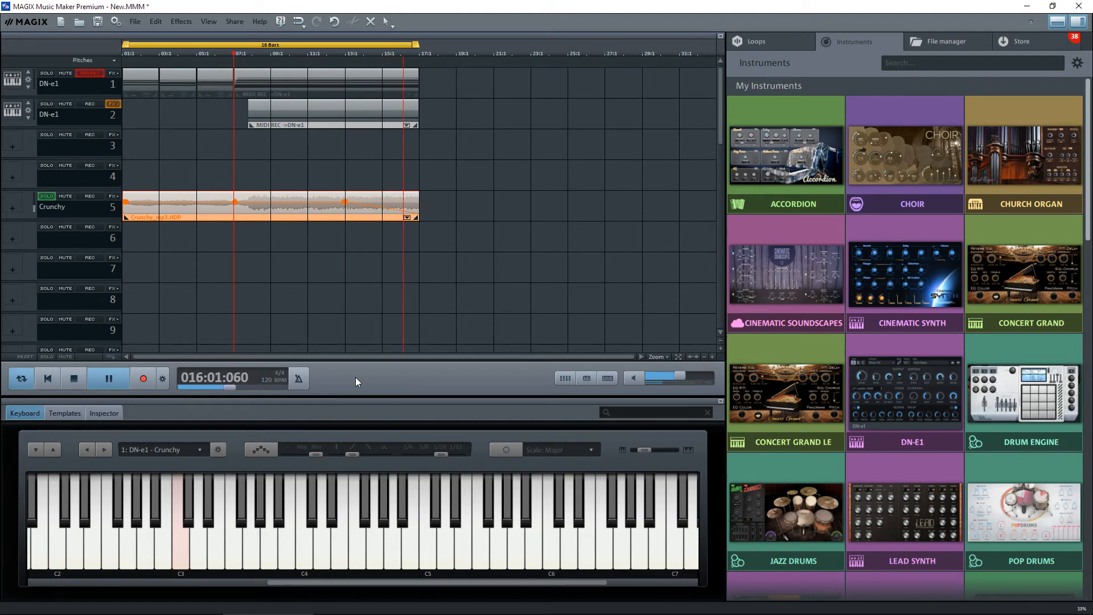
key("space")
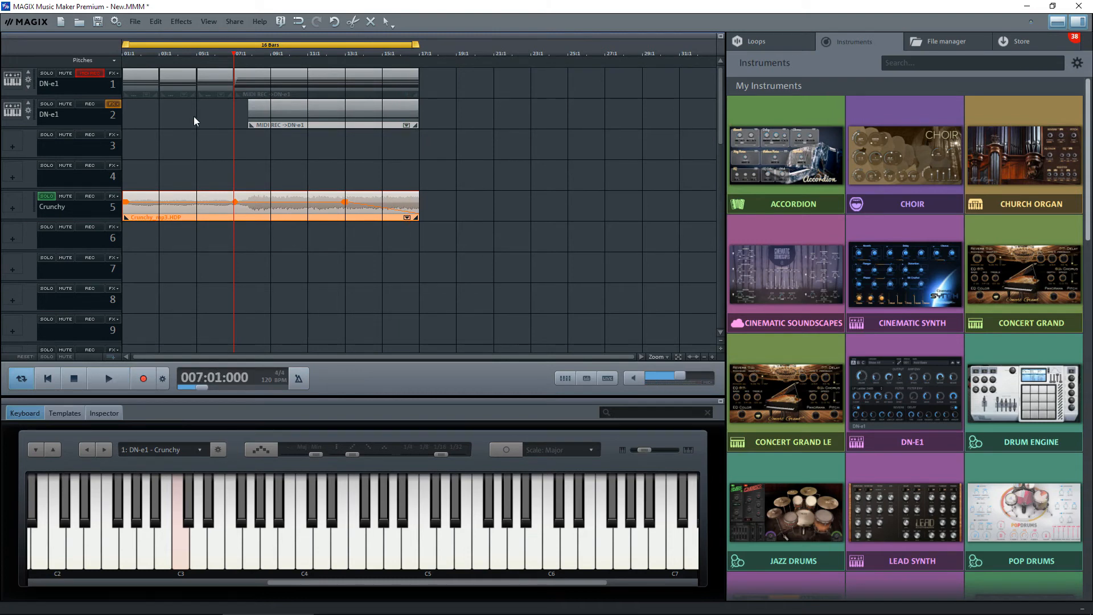
left_click(49, 196)
Delete all MIDI clips on tracks 1 and 2 and move the Crunchy audio clip to the start of track 1
left_click(452, 147)
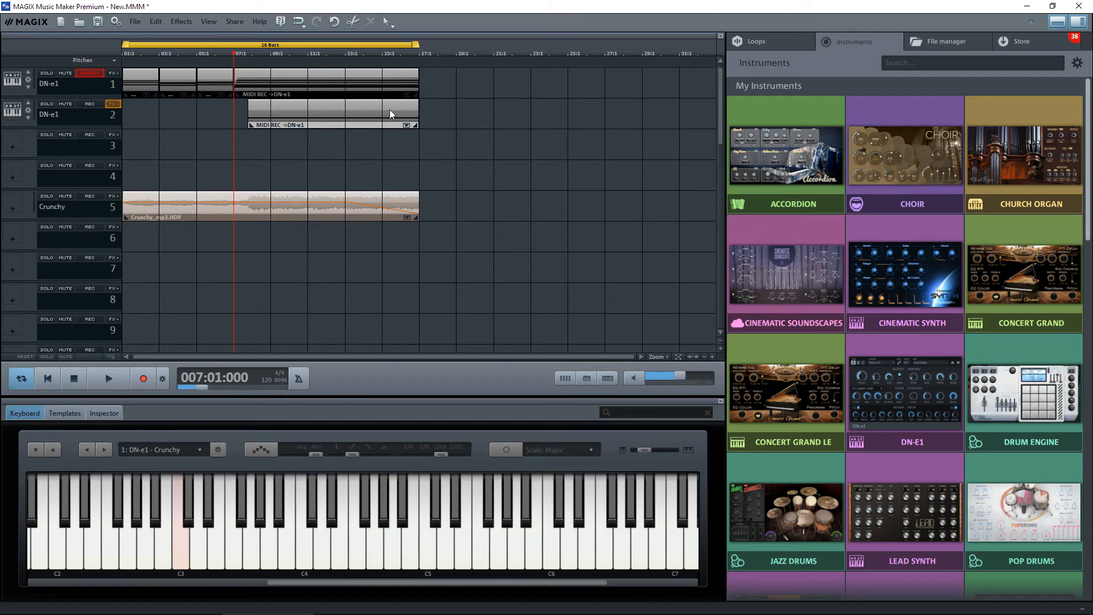
left_click_drag(140, 67, 433, 149)
key("Delete")
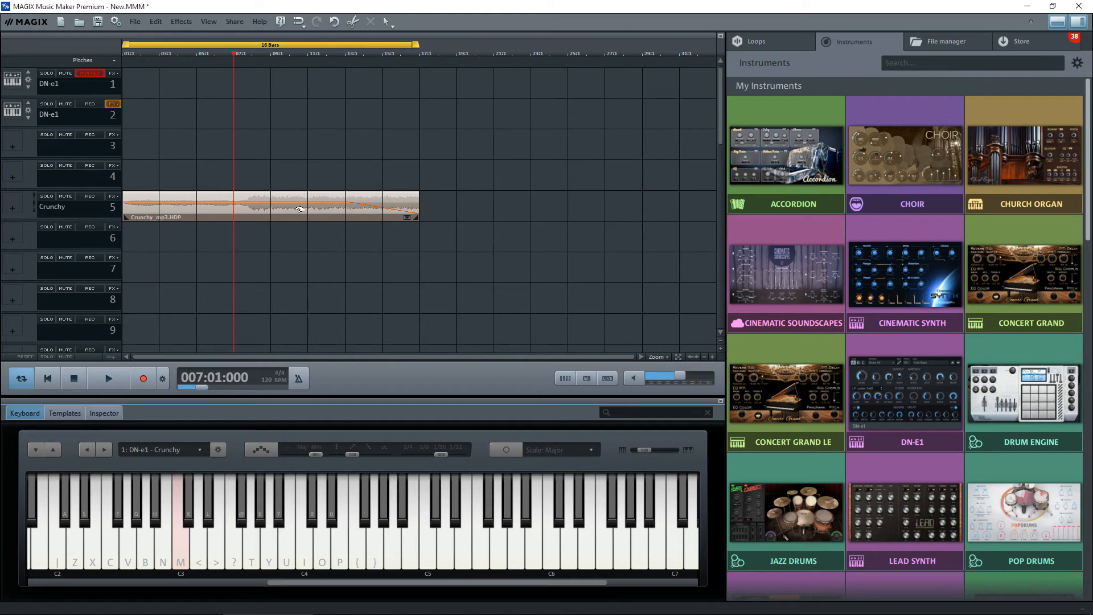
left_click_drag(300, 208, 295, 74)
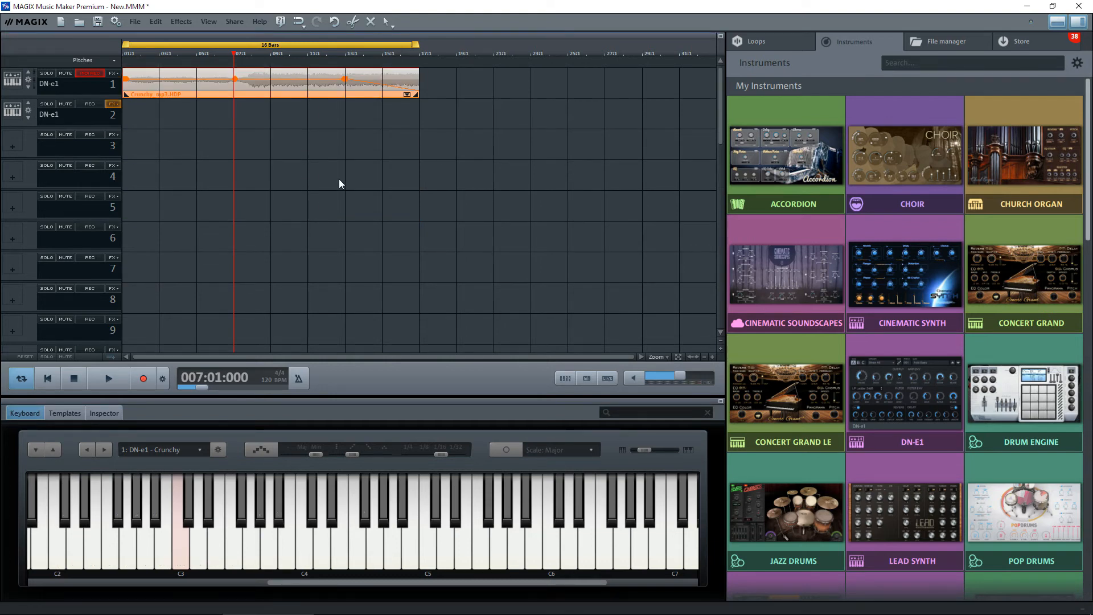
Clean track 2 to remove its DN-e1 instrument and move the Crunchy audio clip down to the start of track 2
right_click(112, 119)
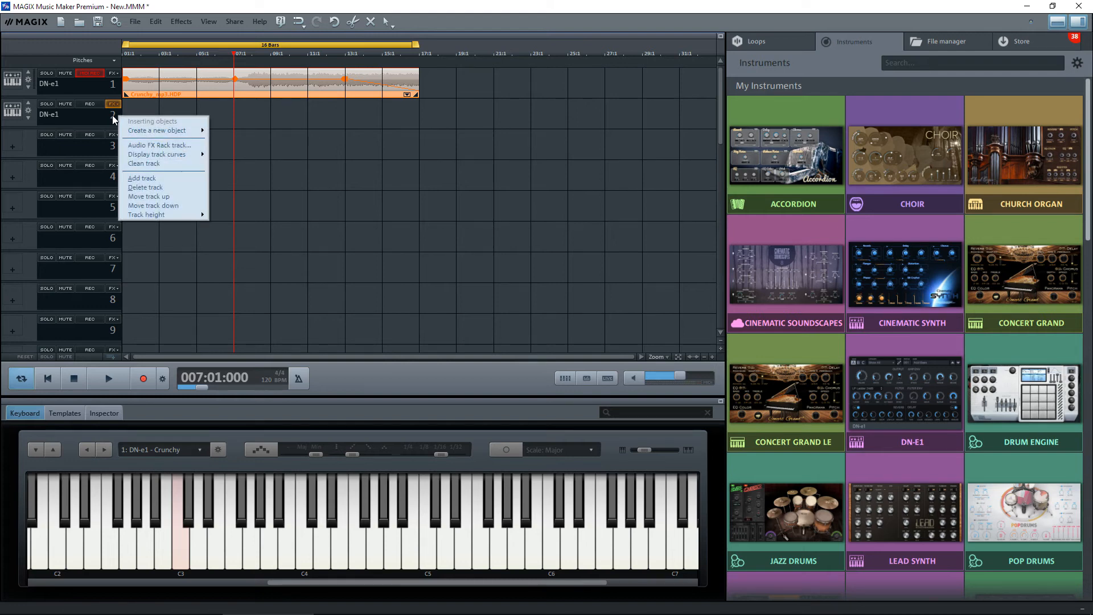
left_click(142, 164)
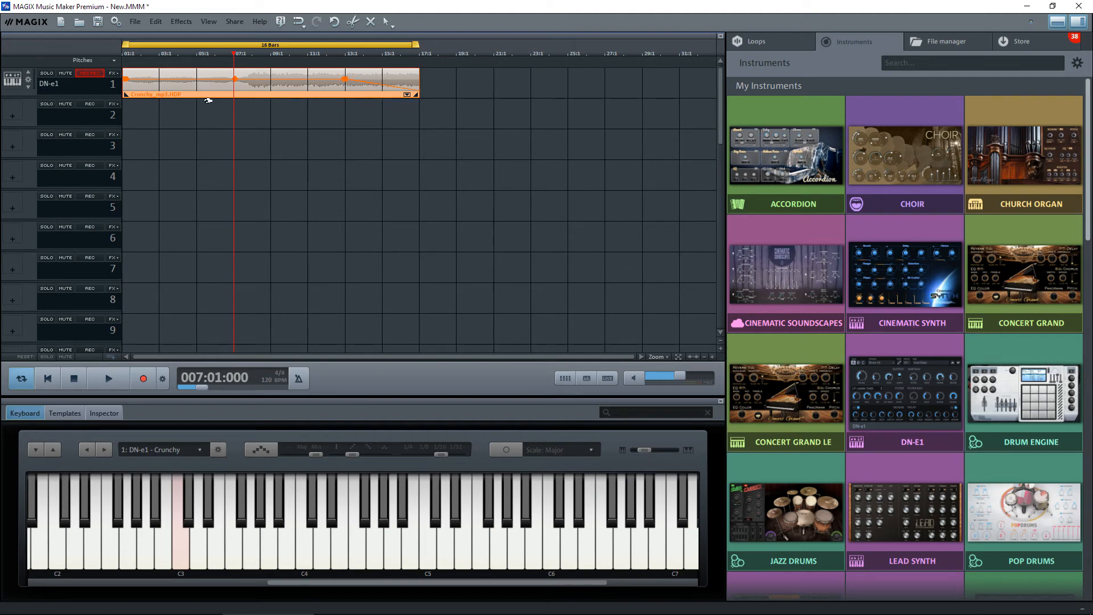
left_click_drag(208, 100, 209, 122)
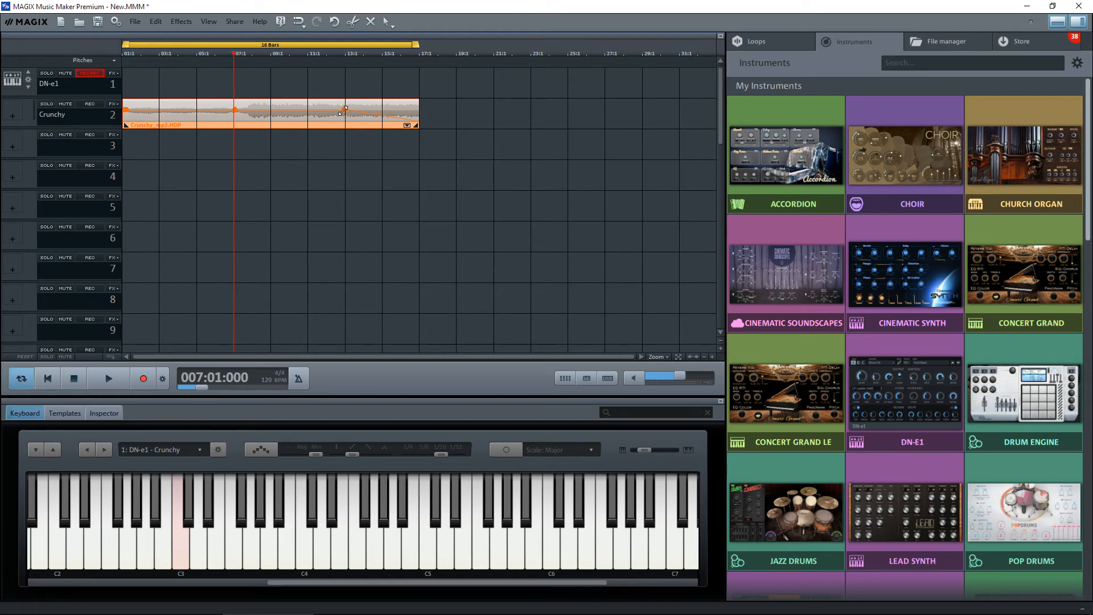
Shorten the Crunchy clip to end at bar 13, start its fade-out at about bar 9, and audition it from 007:01:000
mouse_move(345, 109)
left_mouse_down()
mouse_move(436, 106)
mouse_move(342, 123)
left_mouse_up()
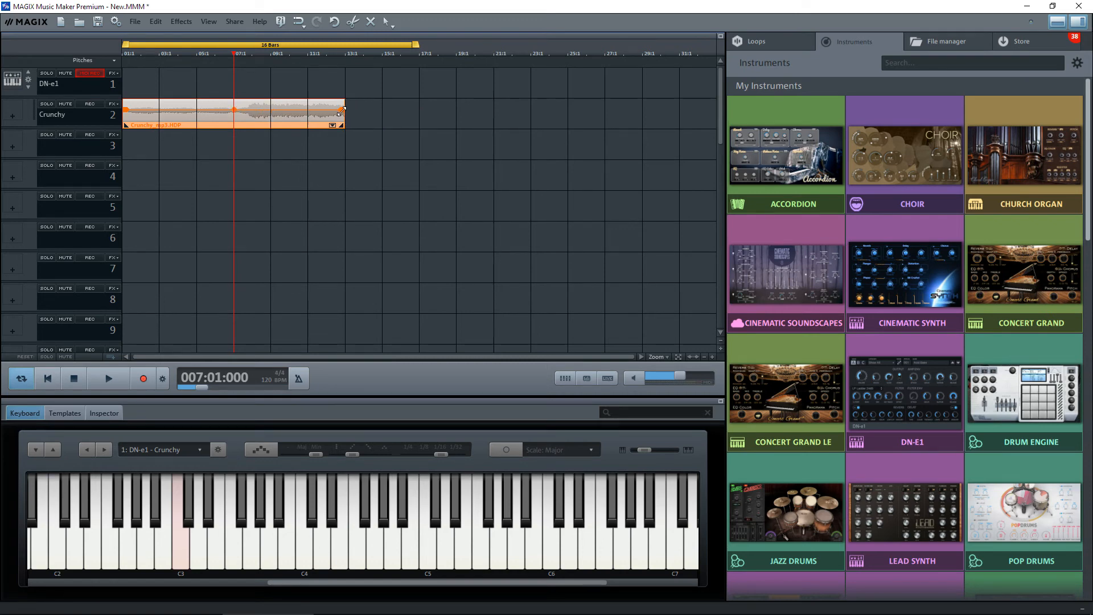
left_click_drag(341, 109, 280, 112)
key("space")
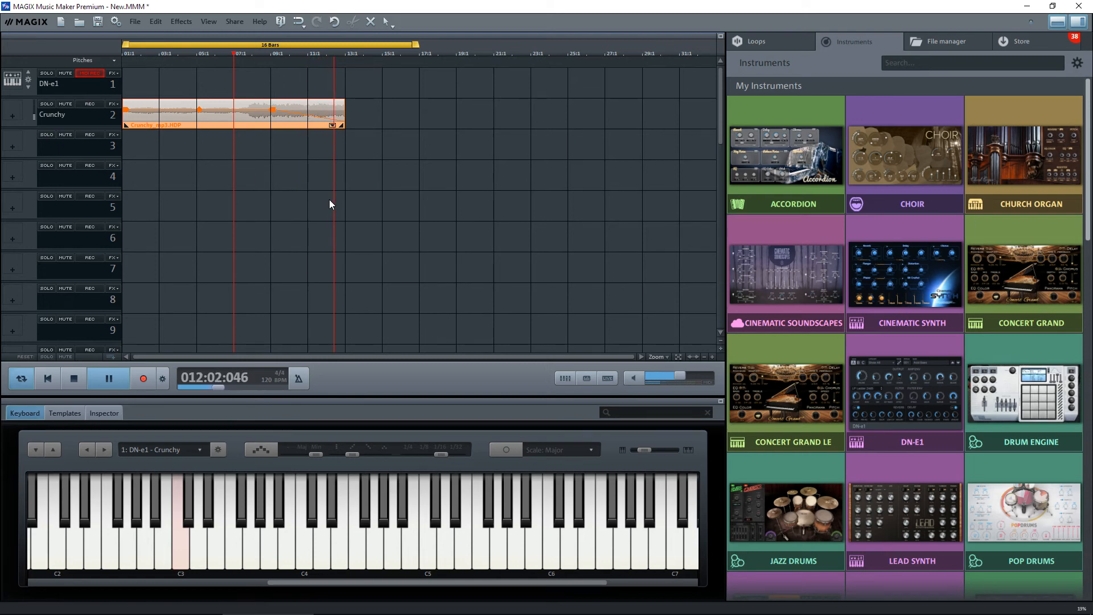
key("space")
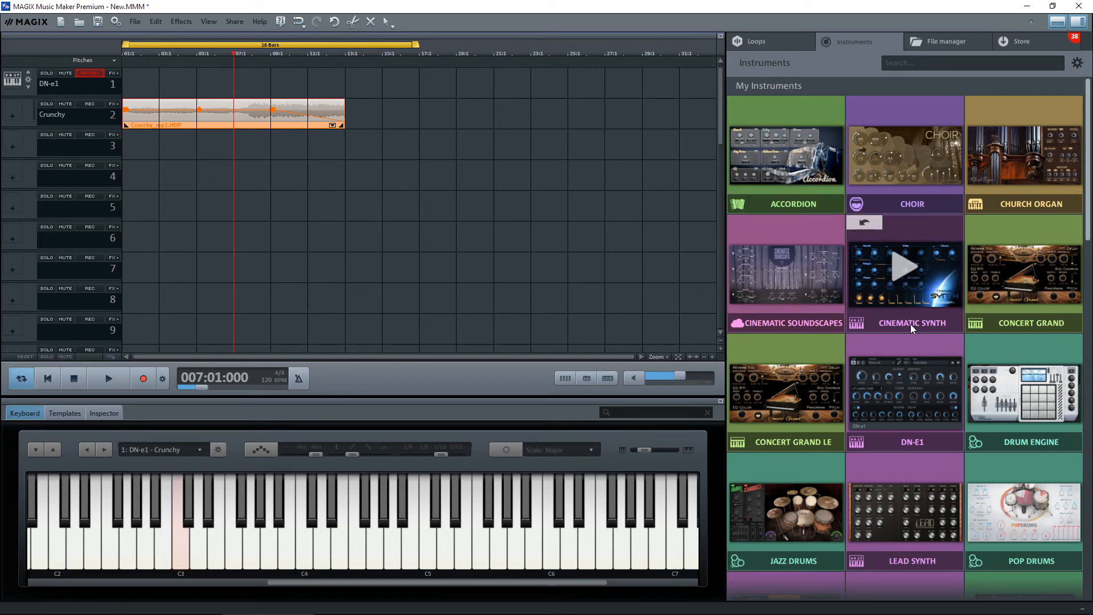
Load the Cinematic Synth instrument on track 1 and delete the demo MIDI clip that comes with it
left_click(865, 227)
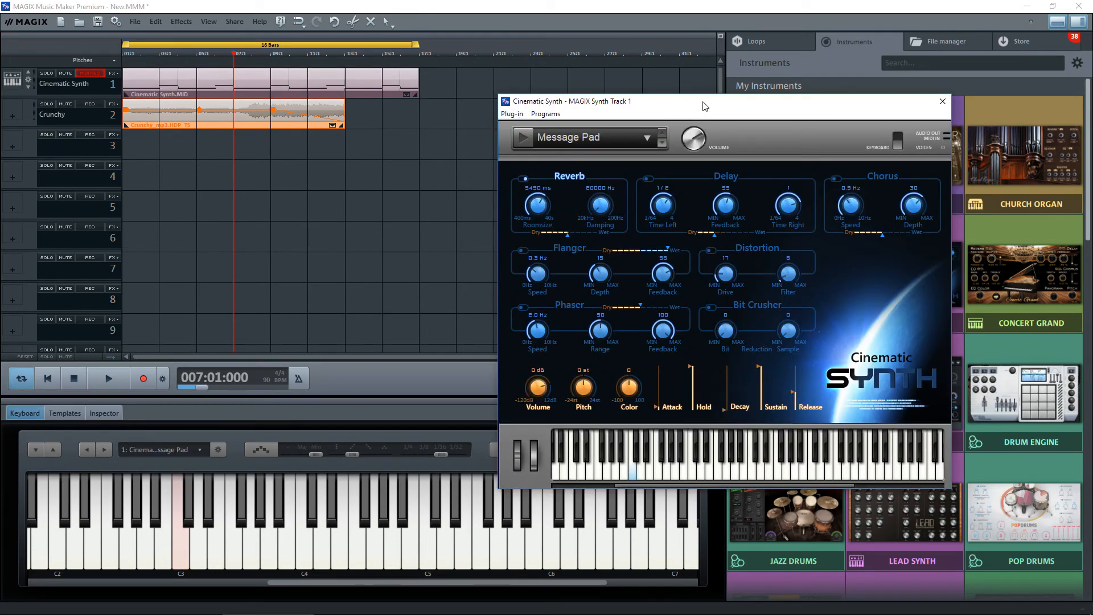
left_click_drag(707, 106, 813, 91)
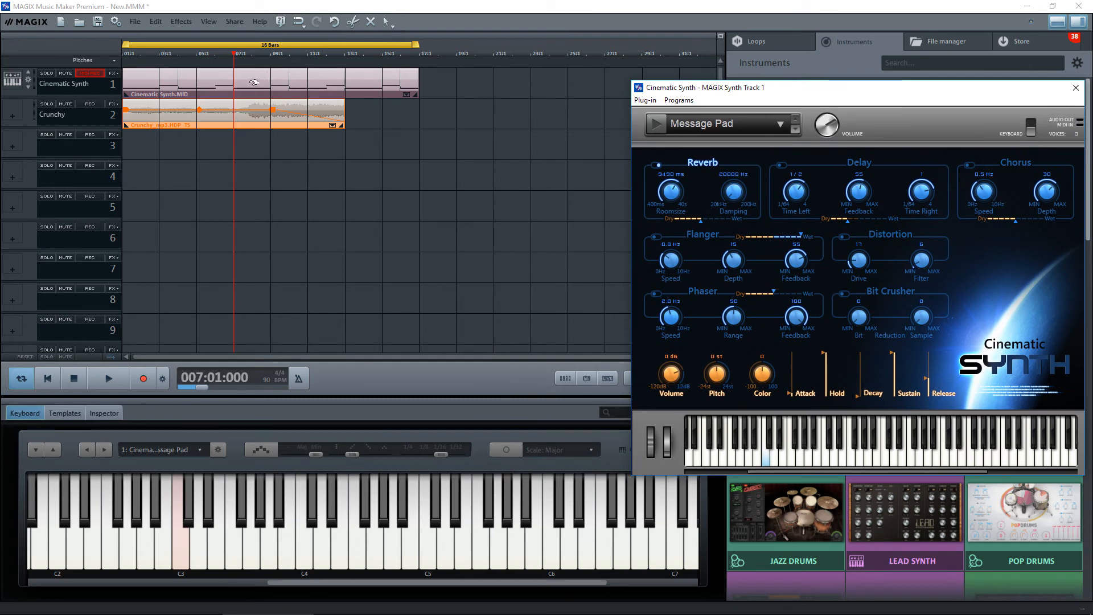
left_click(257, 81)
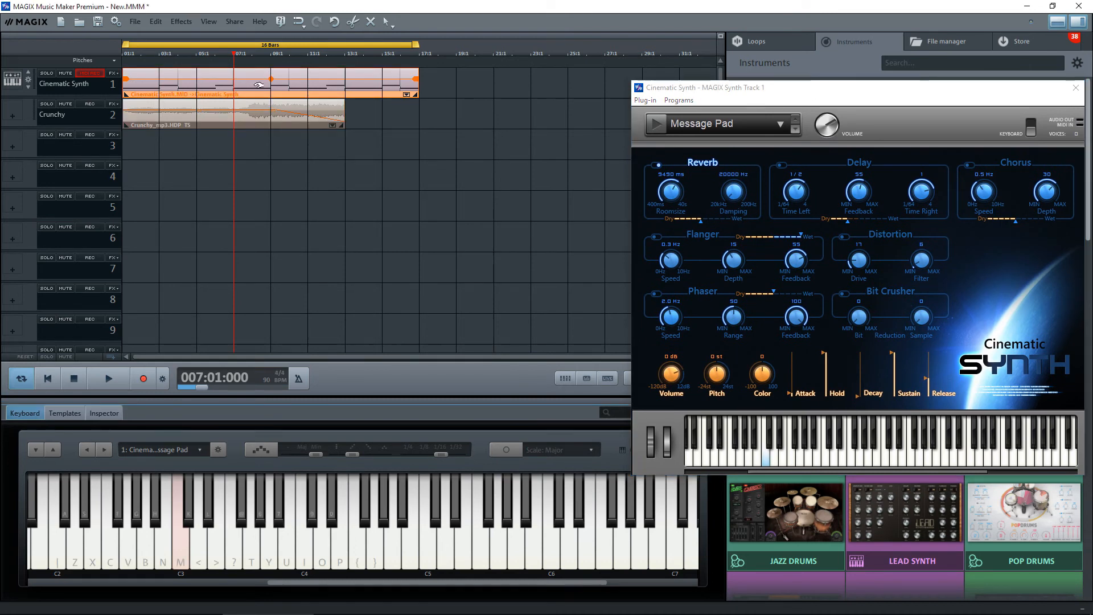
key("Delete")
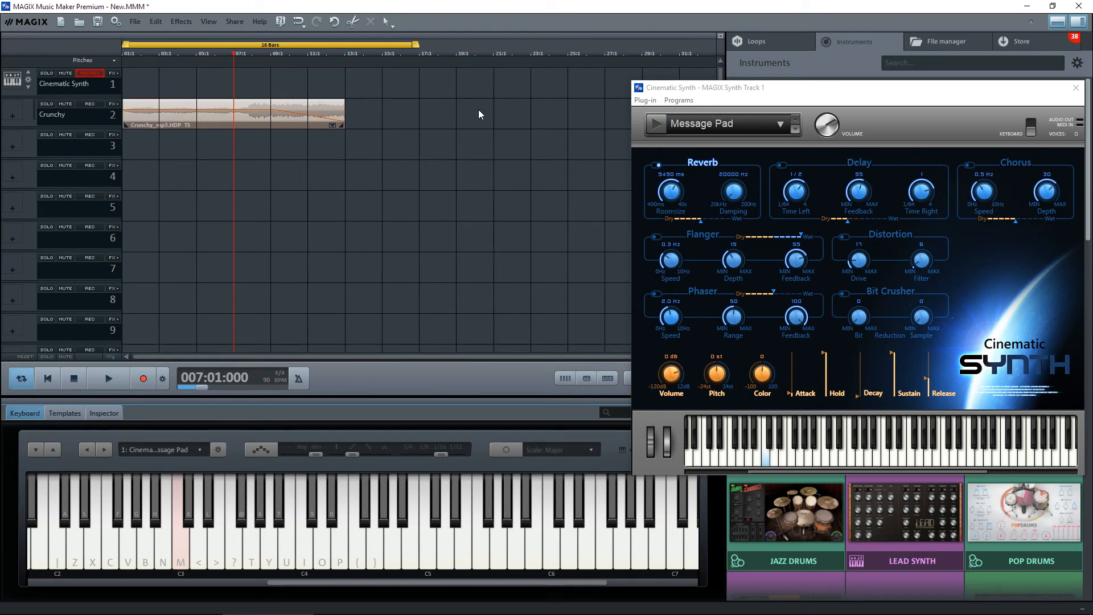
Load the Soft Noise Synth preset from the Synth category in the Cinematic Synth
left_click(781, 126)
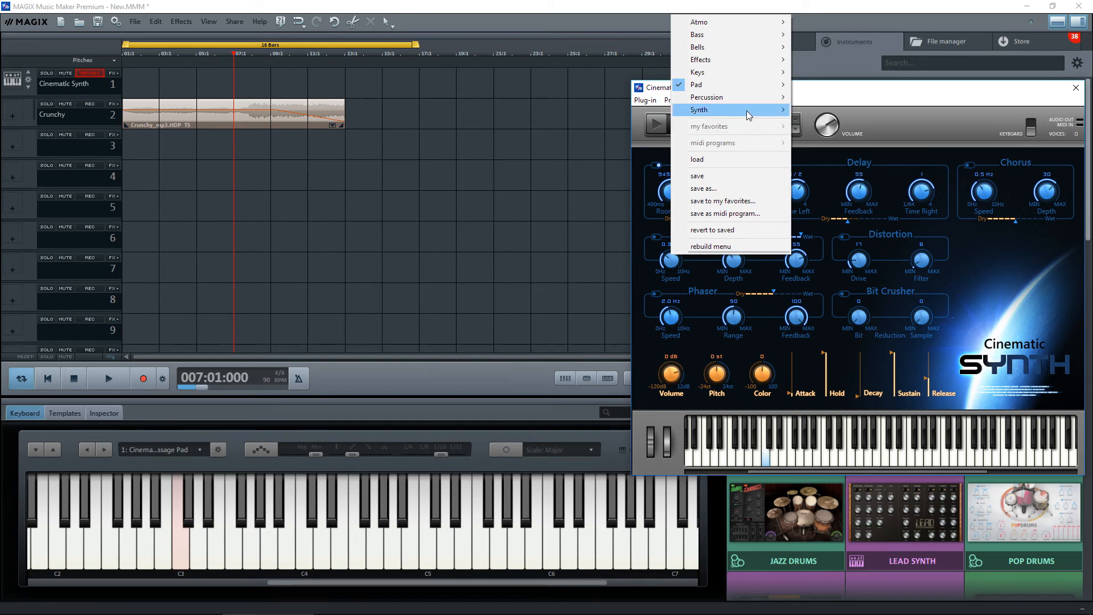
mouse_move(749, 114)
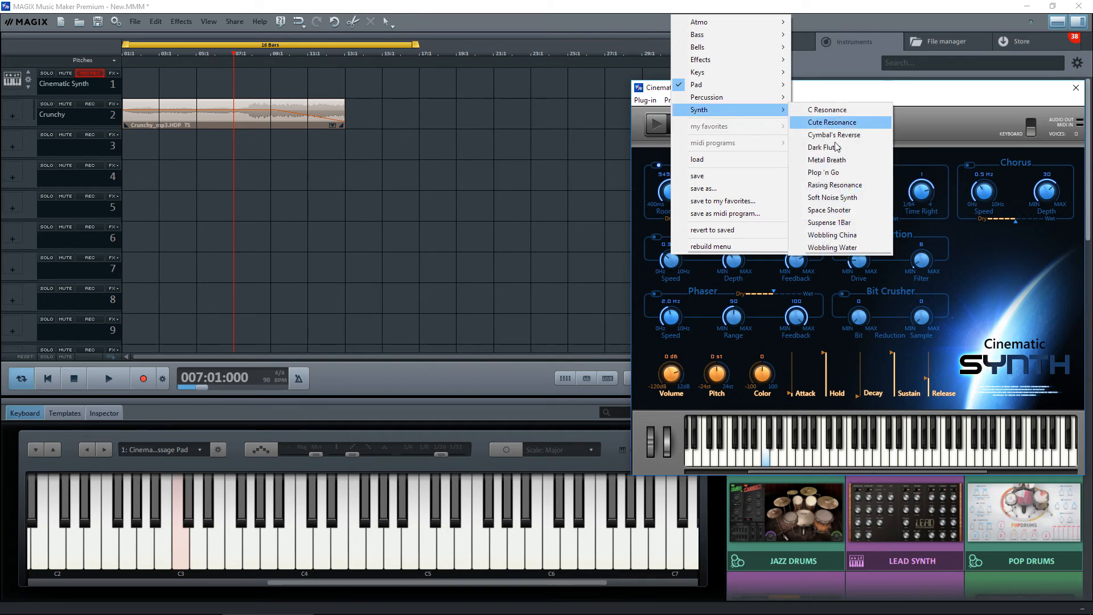
left_click(833, 198)
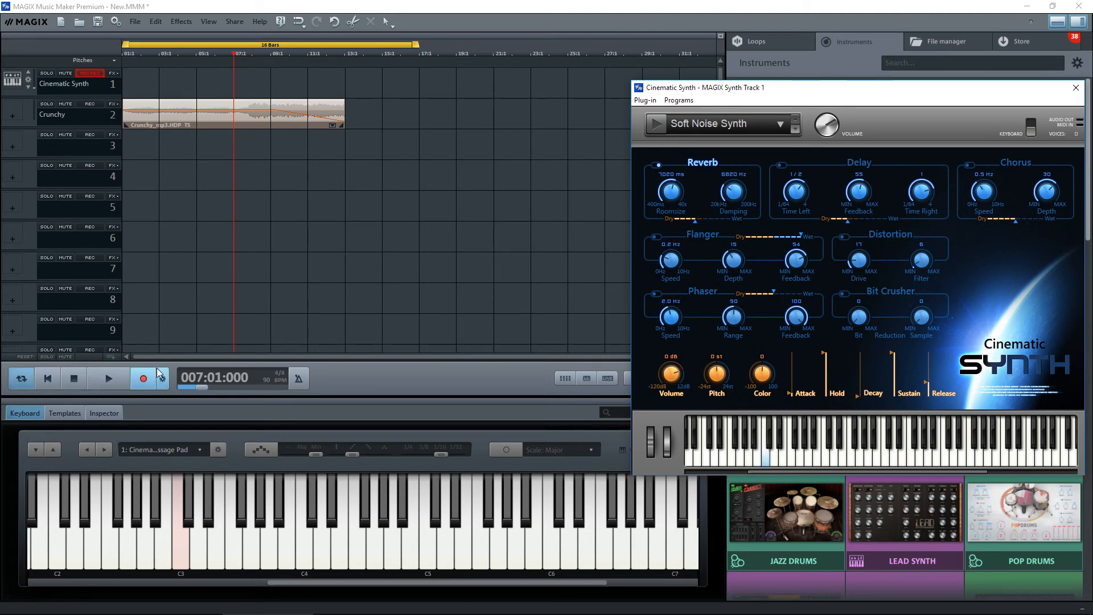
Record one sustained Cinematic Synth note on track 1 and shift that note to the very start of the recorded MIDI clip
left_click(144, 379)
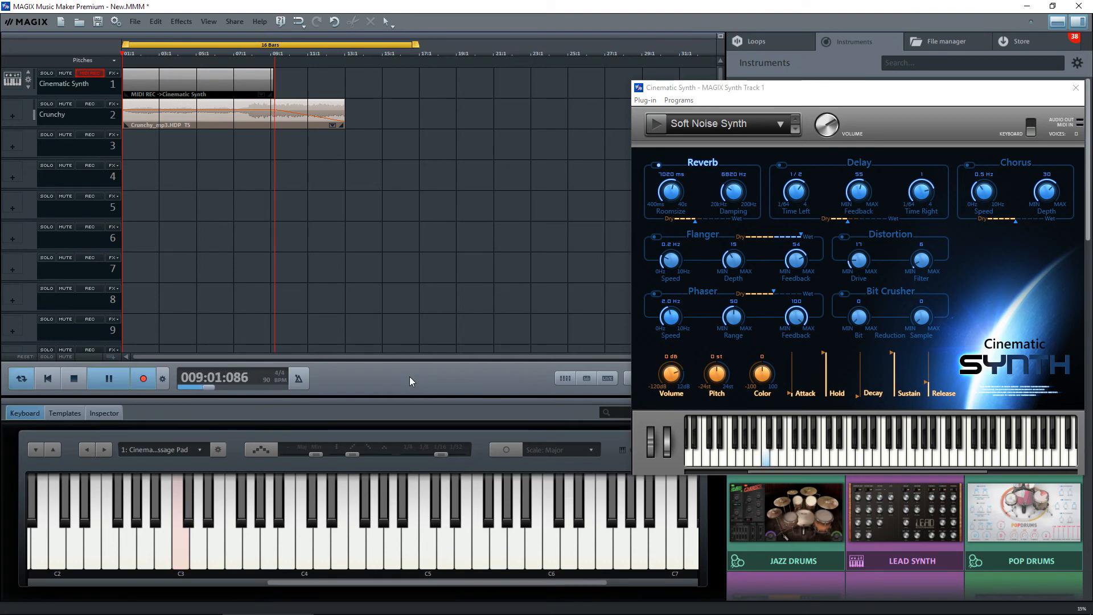
left_click(74, 379)
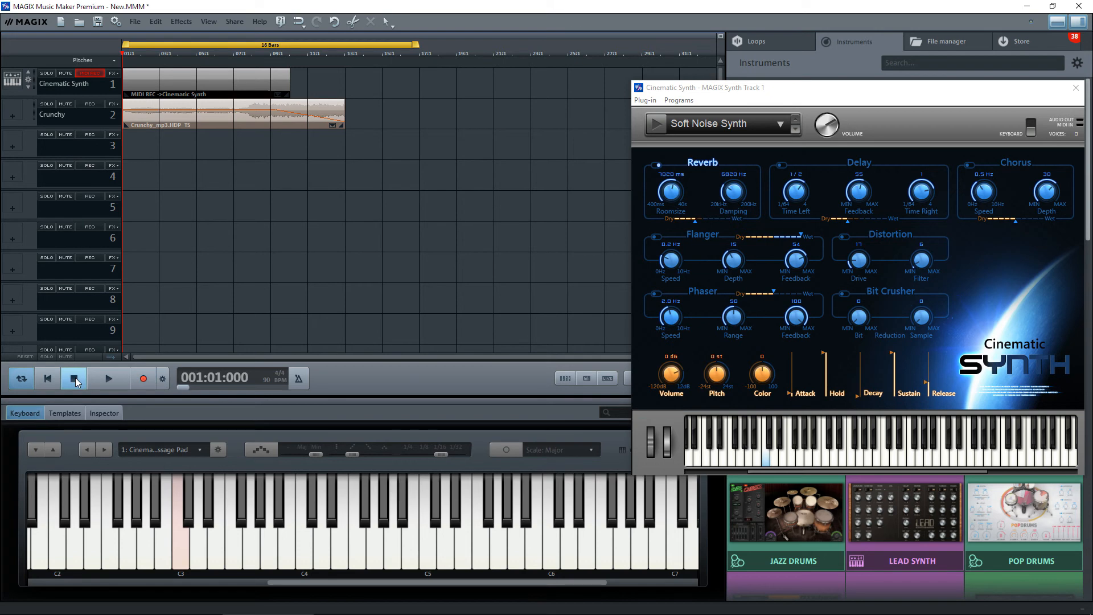
left_click(206, 85)
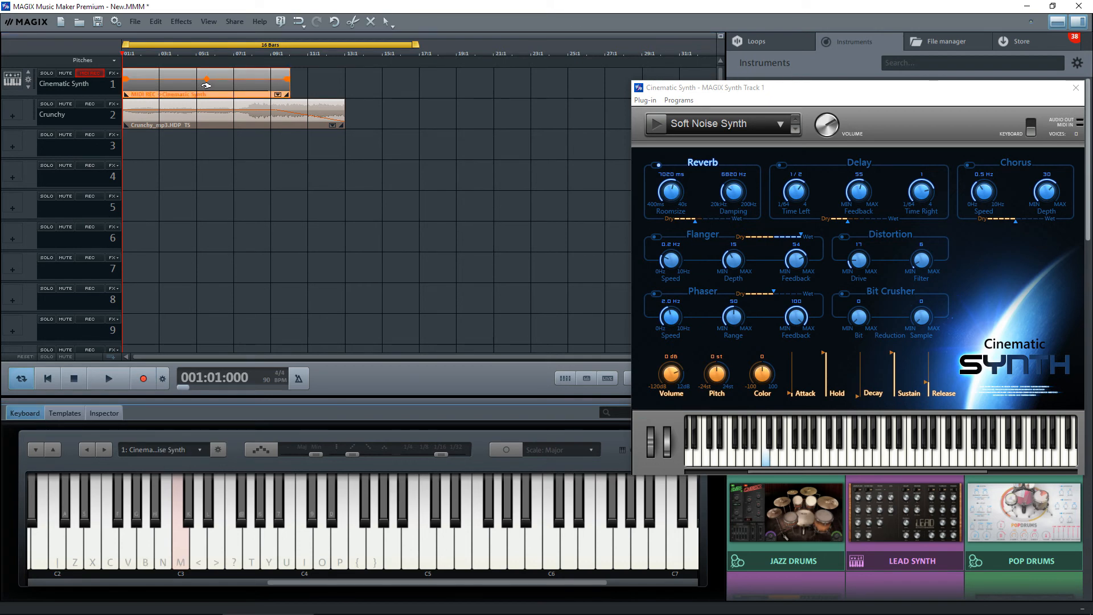
left_click(103, 415)
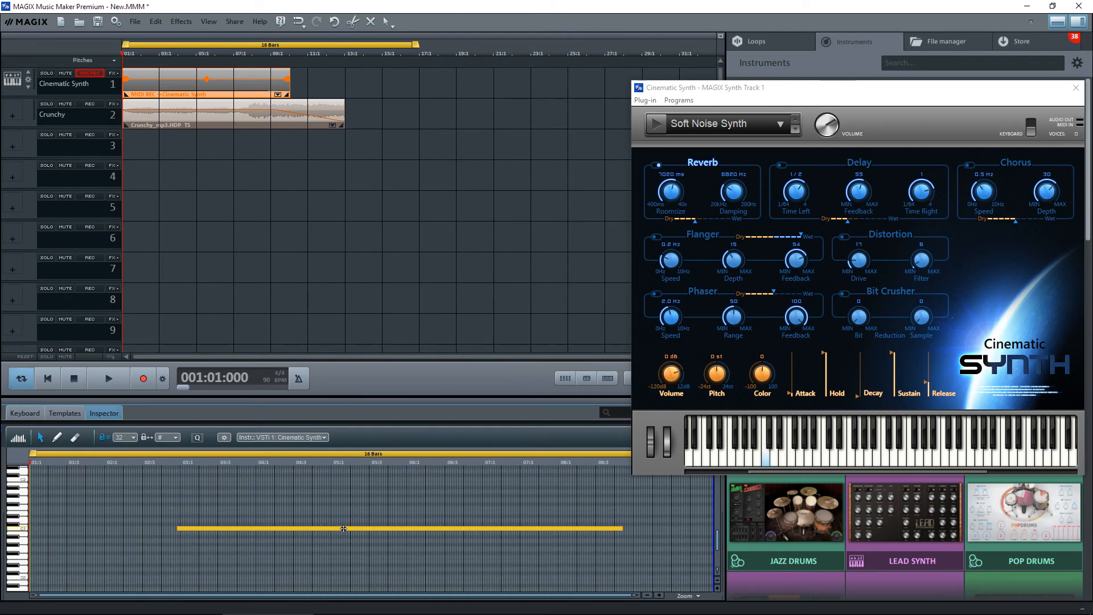
left_click_drag(344, 529, 191, 527)
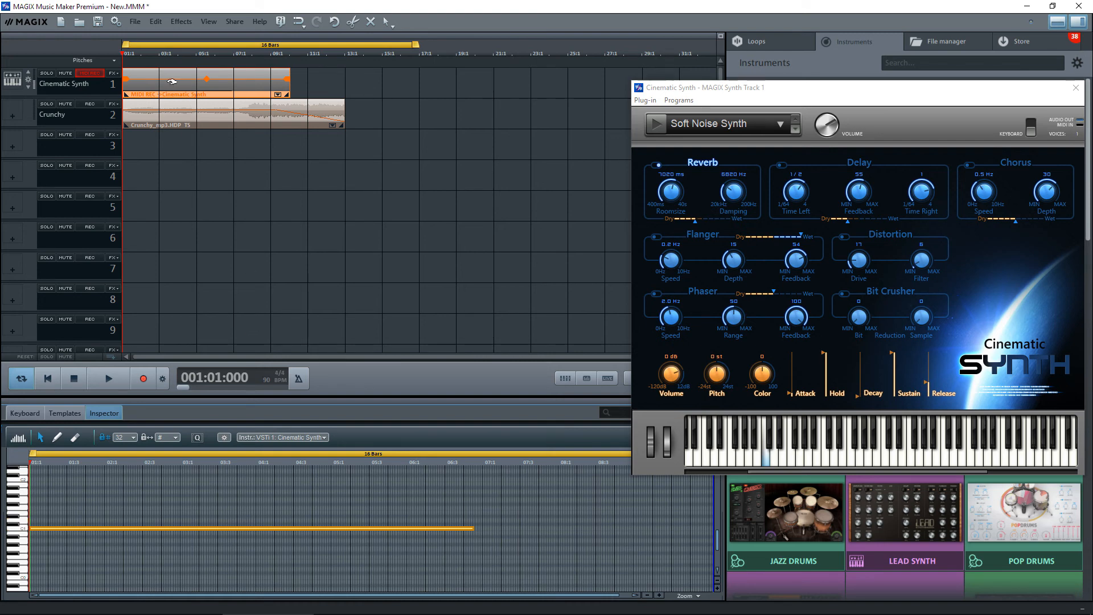
Move the recorded Cinematic Synth clip to start at about 008:02 on track 1, auditioning its placement from 007:02:000
left_click_drag(171, 81, 343, 85)
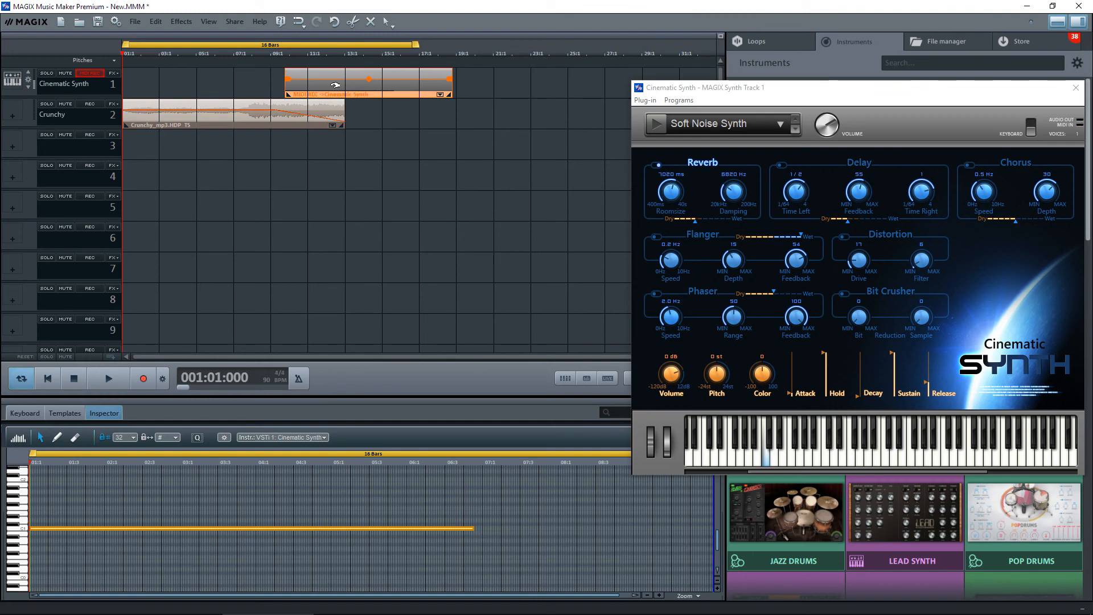
left_click(238, 55)
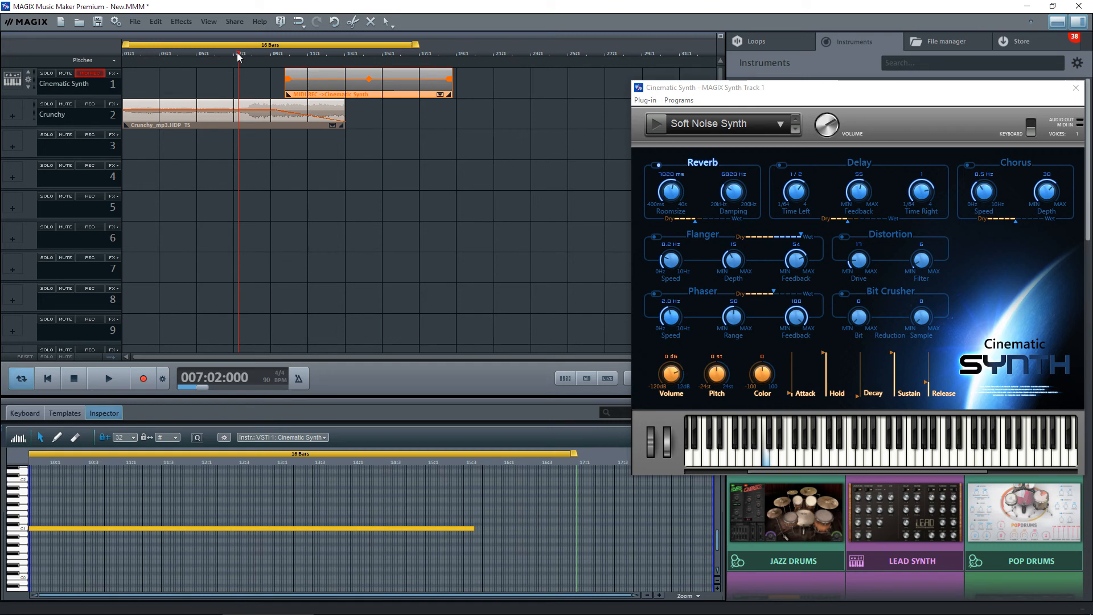
key("space")
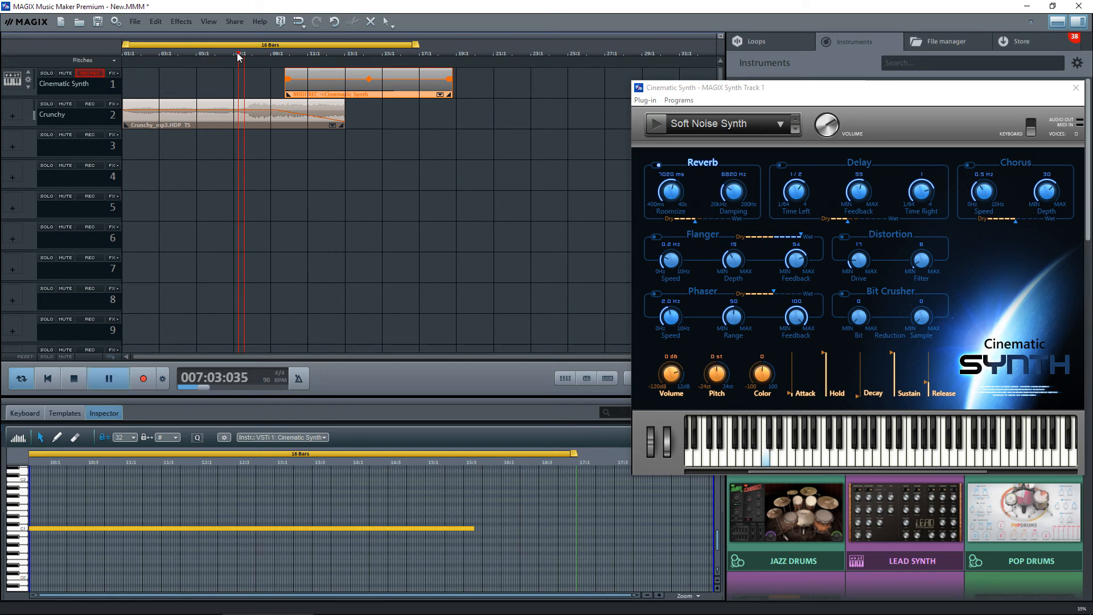
key("space")
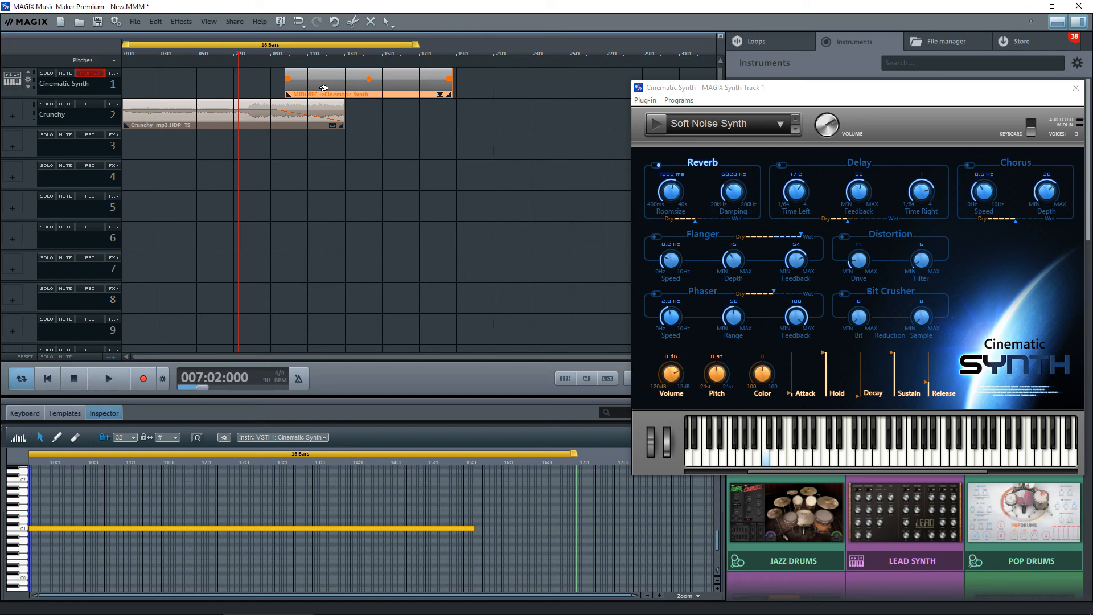
left_click_drag(327, 88, 299, 88)
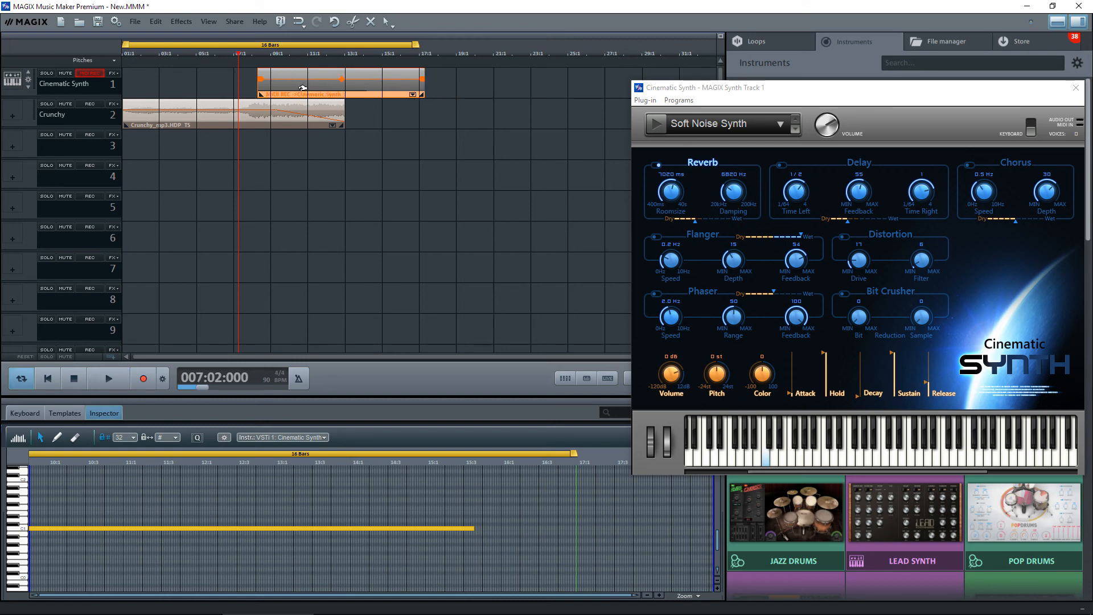
key("space")
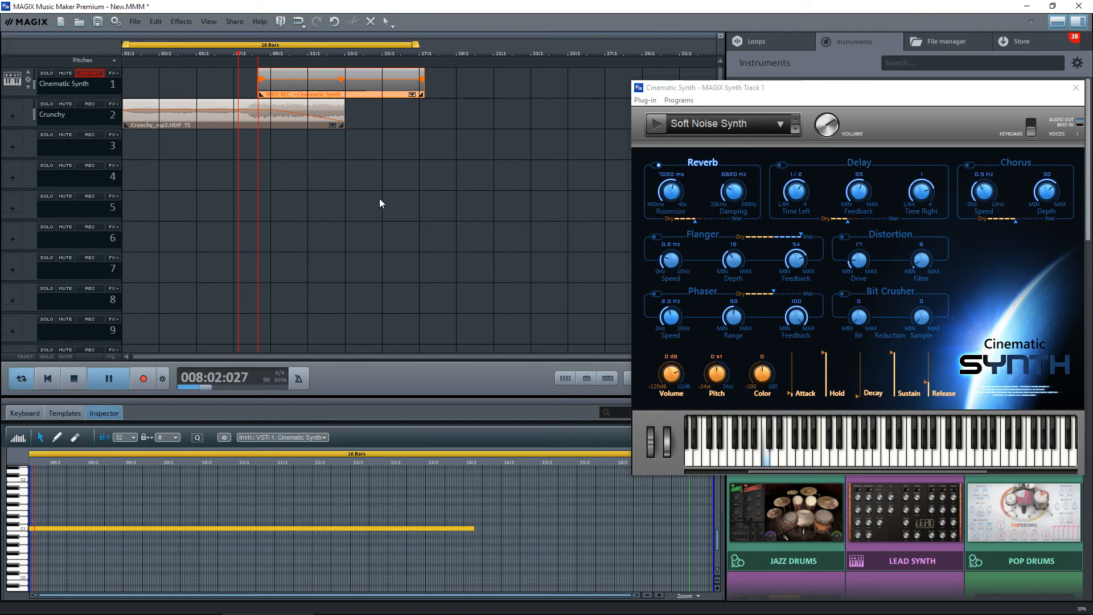
key("space")
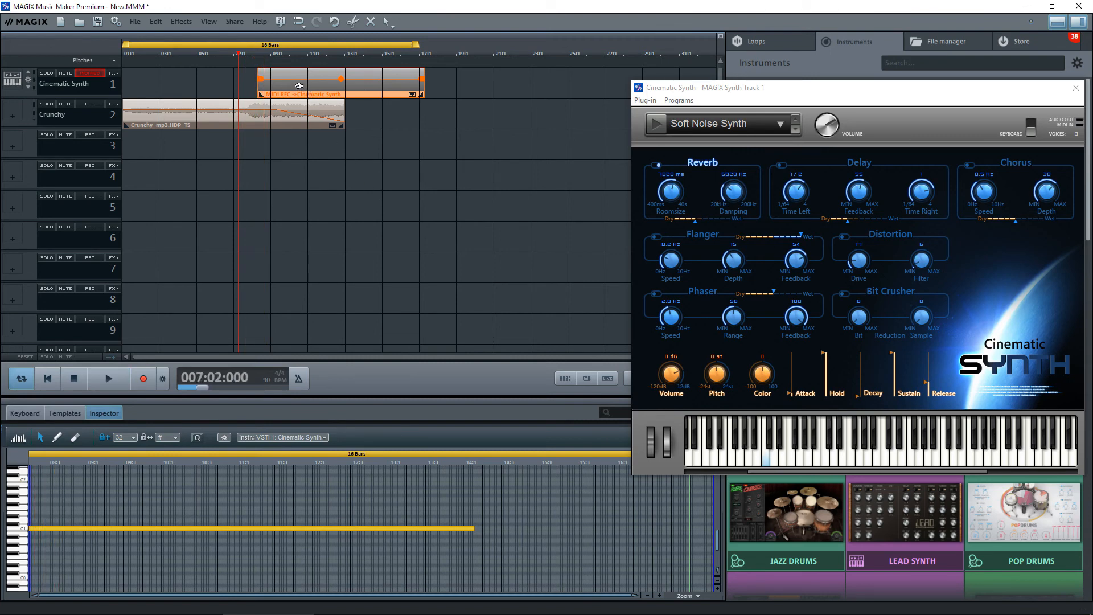
Try starting the Cinematic Synth clip at about bar 8, audition it, and move it back to about 008:02
left_click_drag(300, 86, 294, 86)
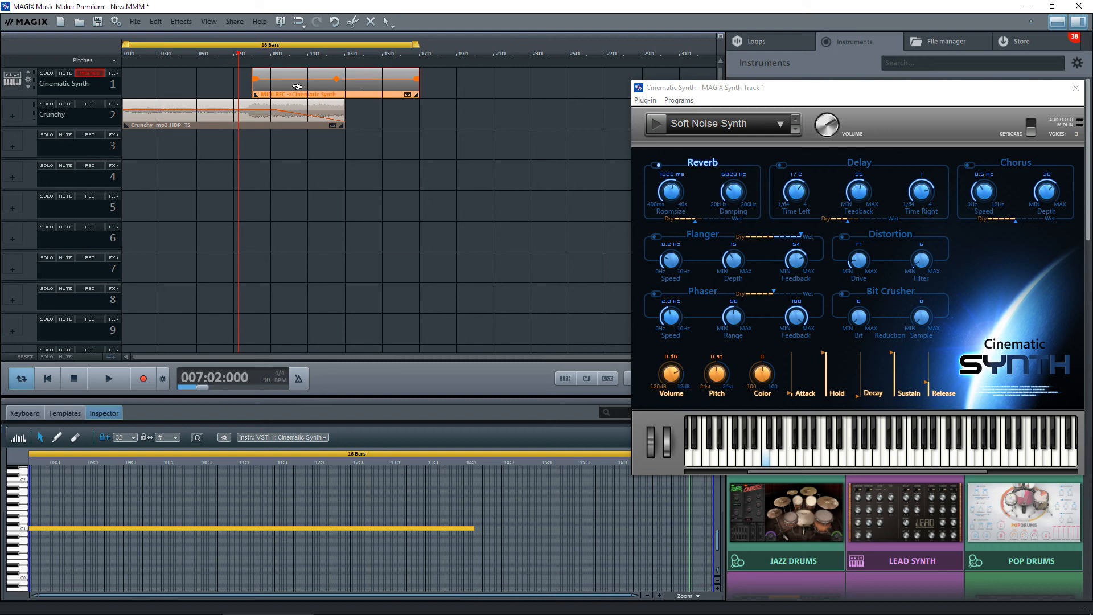
key("space")
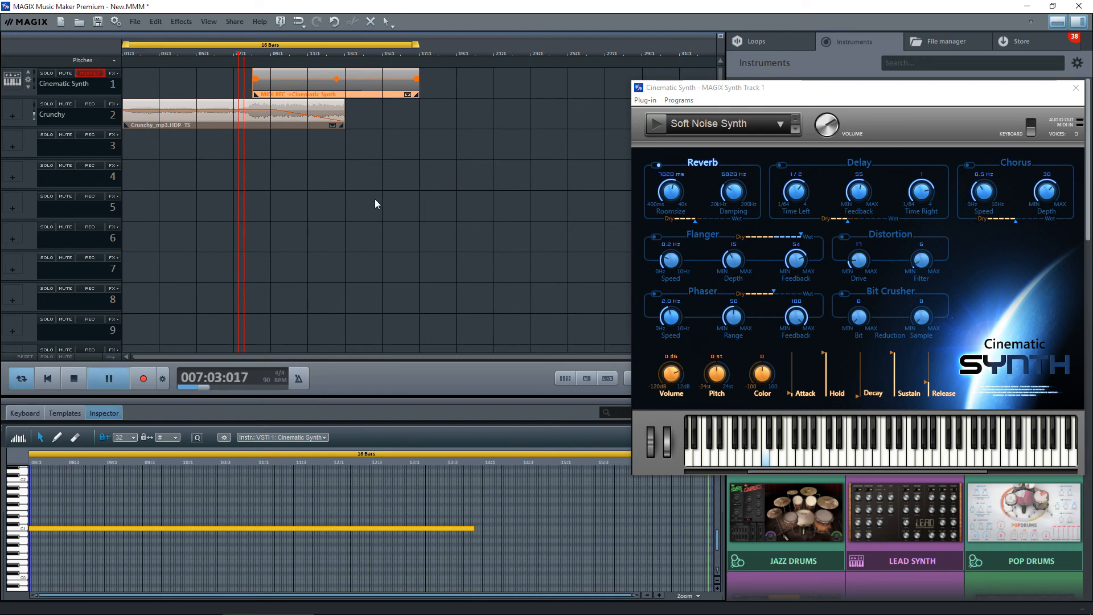
key("space")
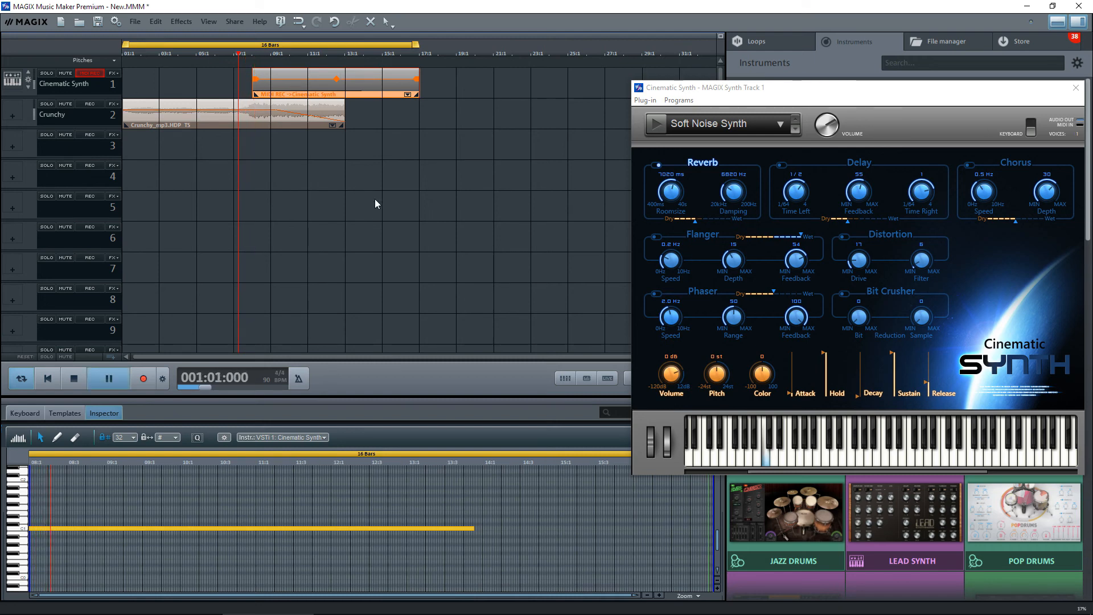
left_click_drag(296, 88, 301, 88)
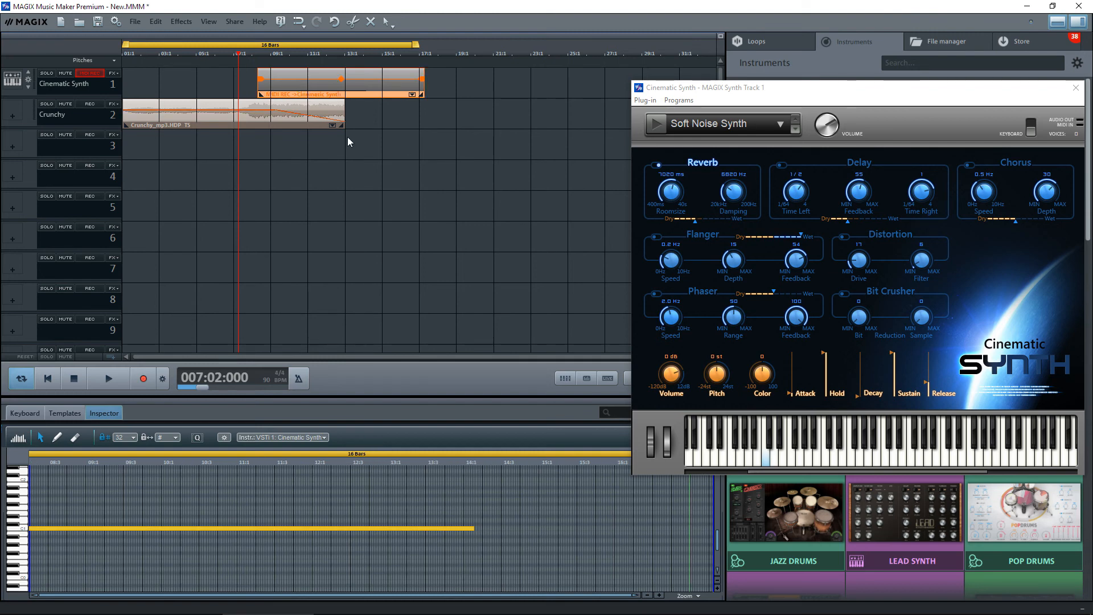
Set the master gain of track 1's Parametric EQ to 2 dB and close the track effects and Cinematic Synth windows
left_click(114, 75)
left_click(161, 79)
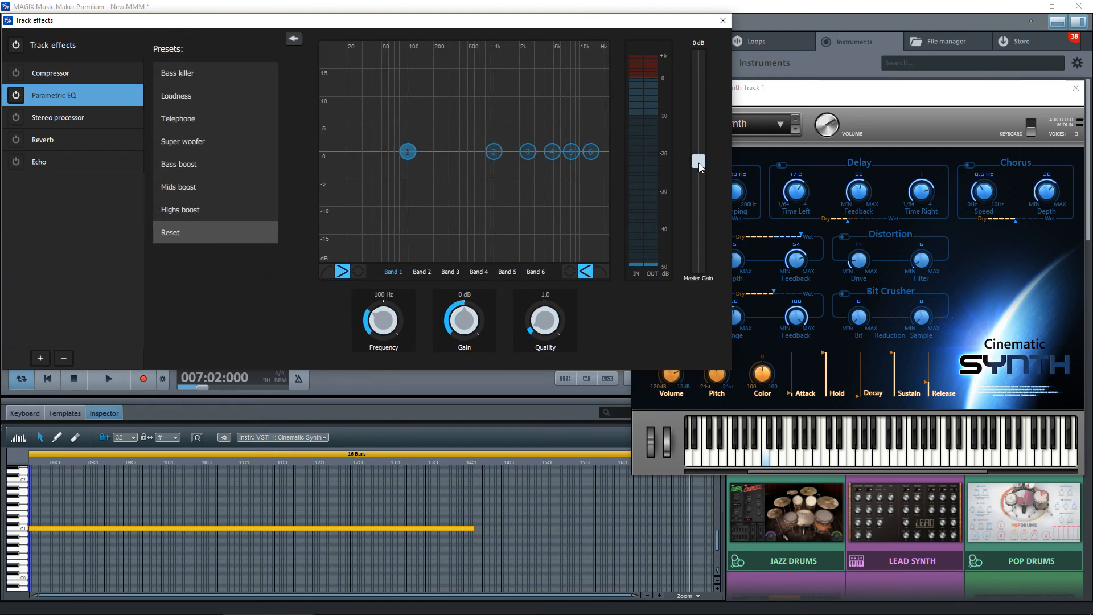
mouse_move(700, 164)
left_mouse_down()
mouse_move(700, 143)
mouse_move(701, 152)
left_mouse_up()
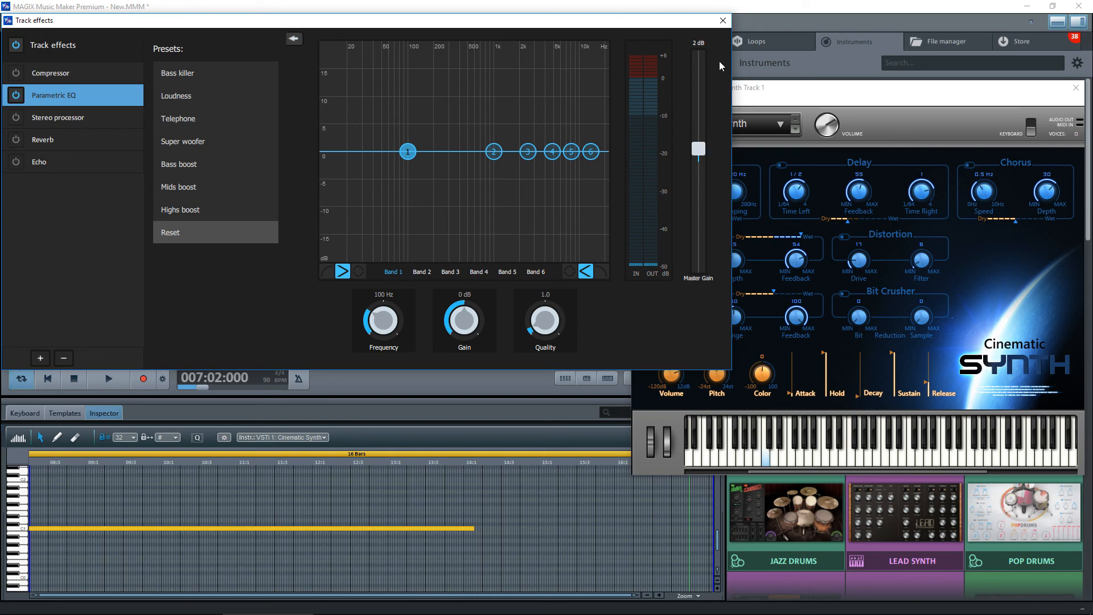
left_click(724, 21)
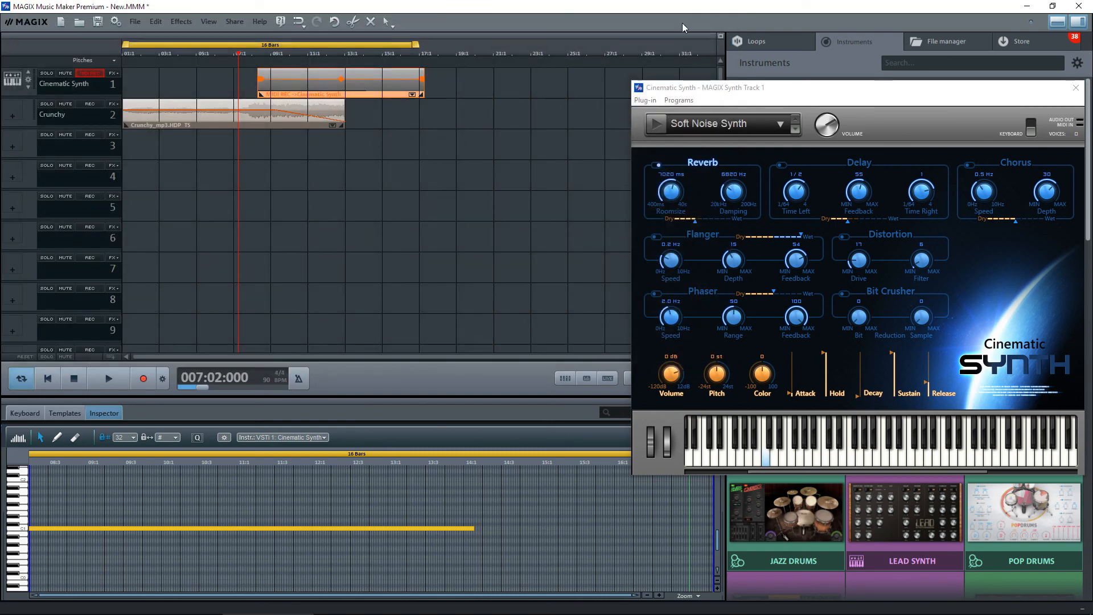
left_click(1075, 89)
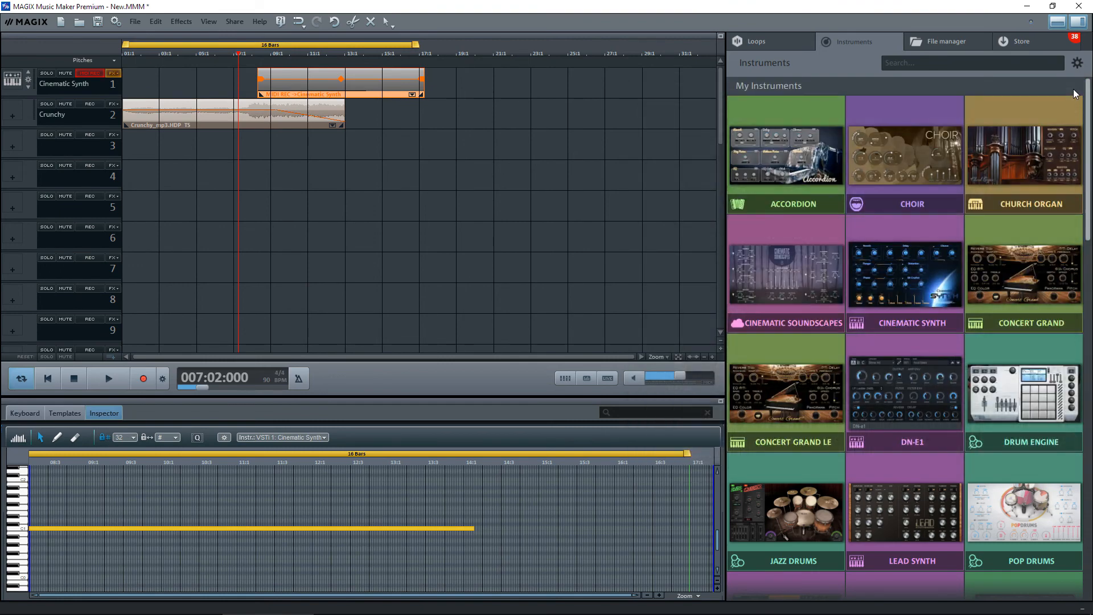
Audition the Europa Drums B loop from Chillout - Blue Laguna and place it on track 3, aligned with the Cinematic Synth clip's start
left_click(23, 414)
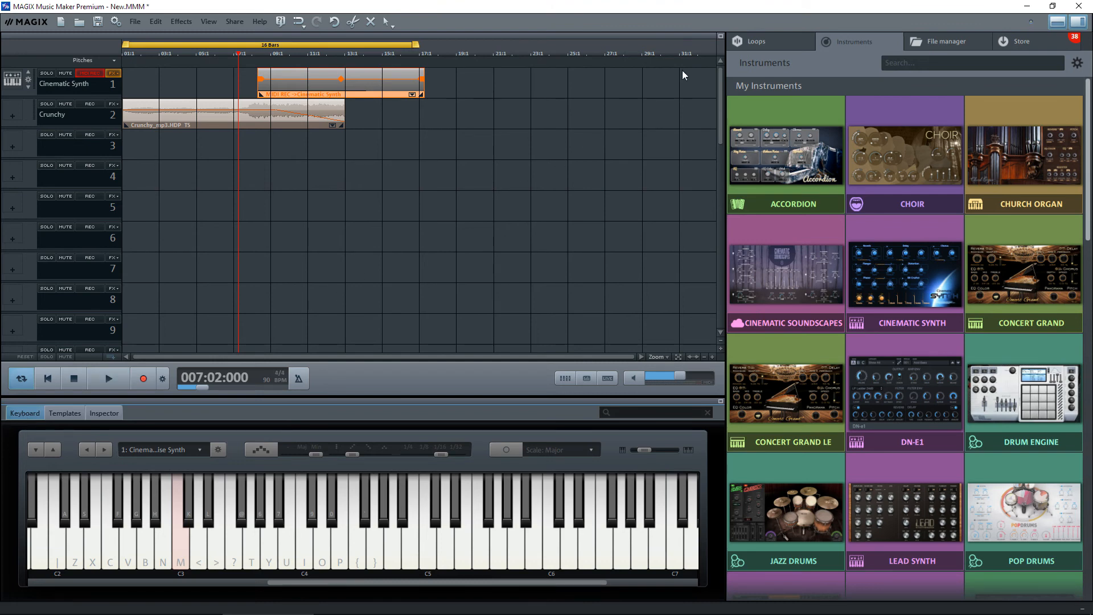
left_click(749, 41)
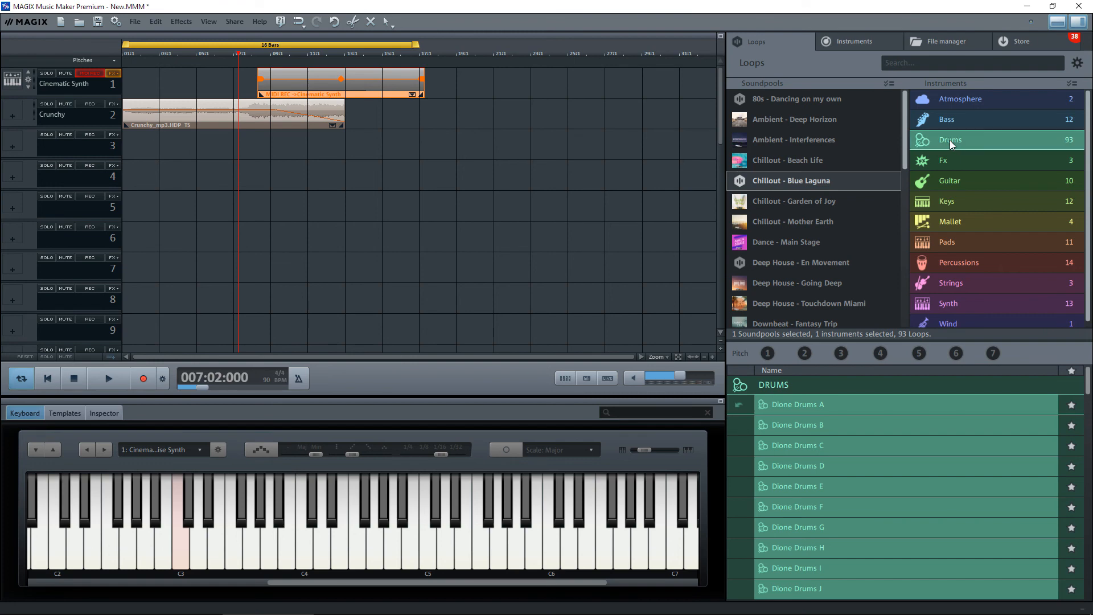
scroll(818, 518, "down", 3)
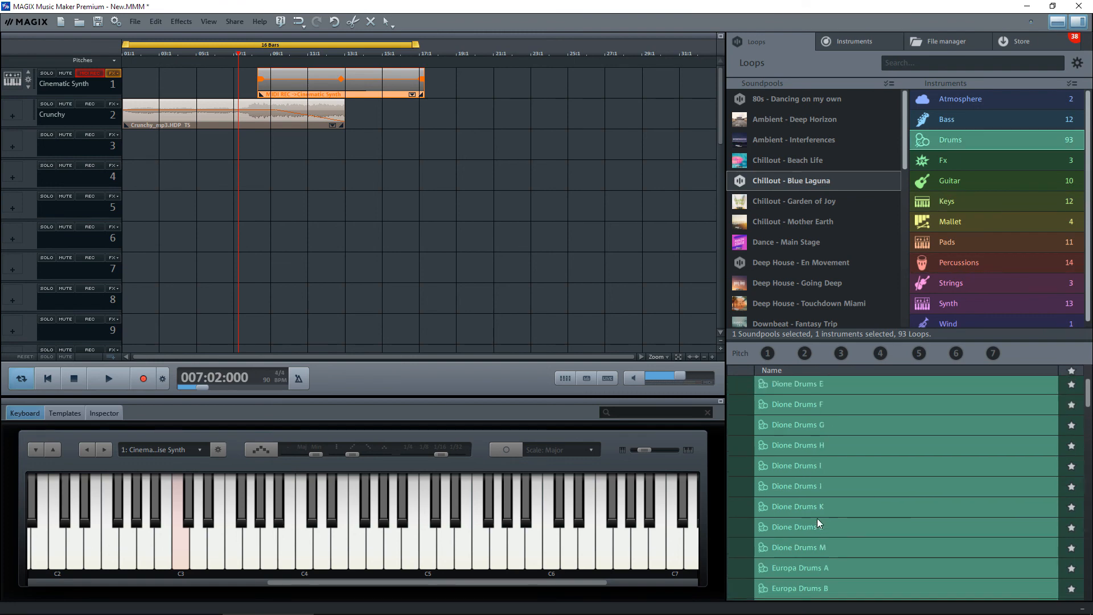
scroll(817, 518, "down", 3)
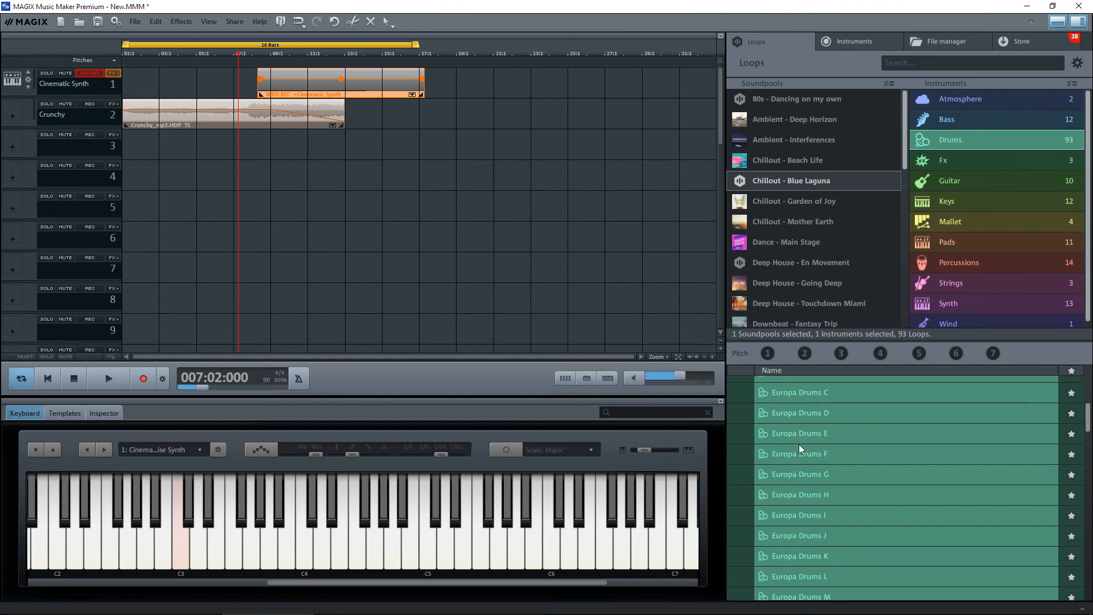
scroll(803, 446, "up", 1)
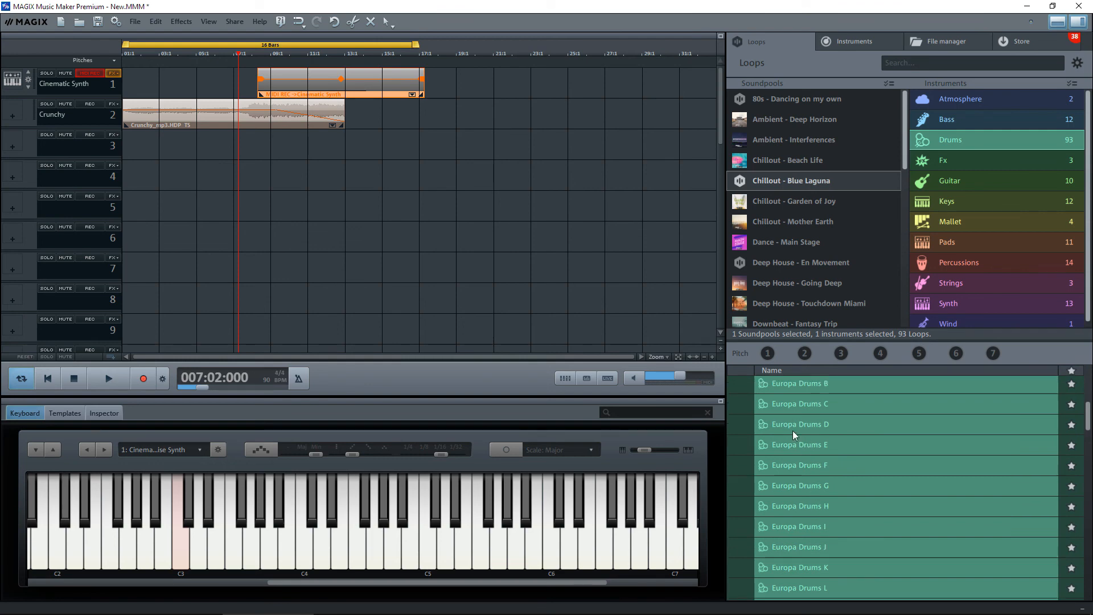
scroll(792, 431, "up", 1)
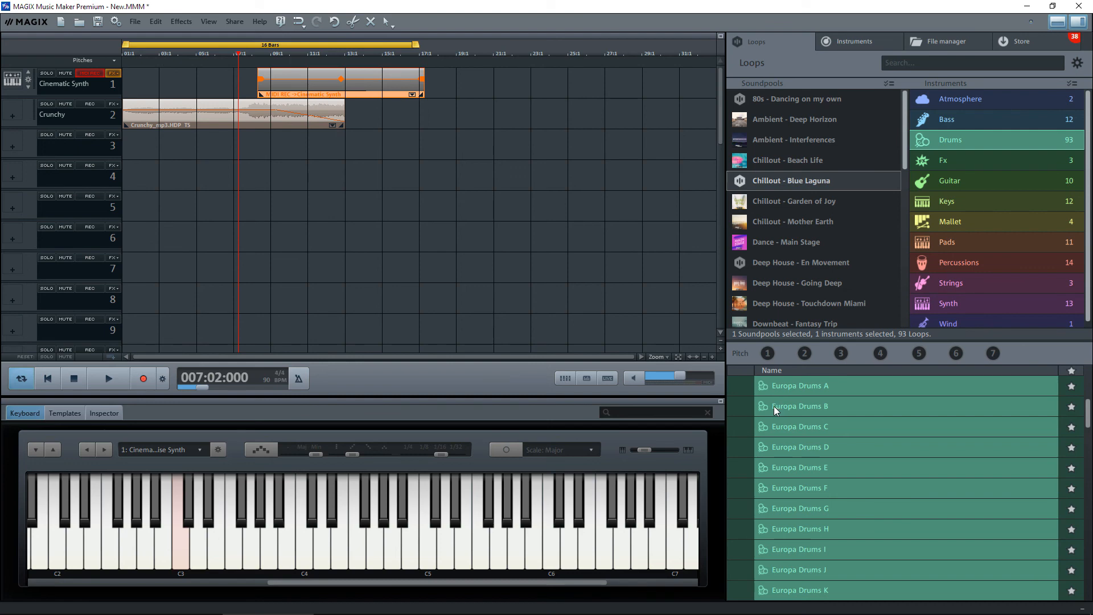
left_click(774, 406)
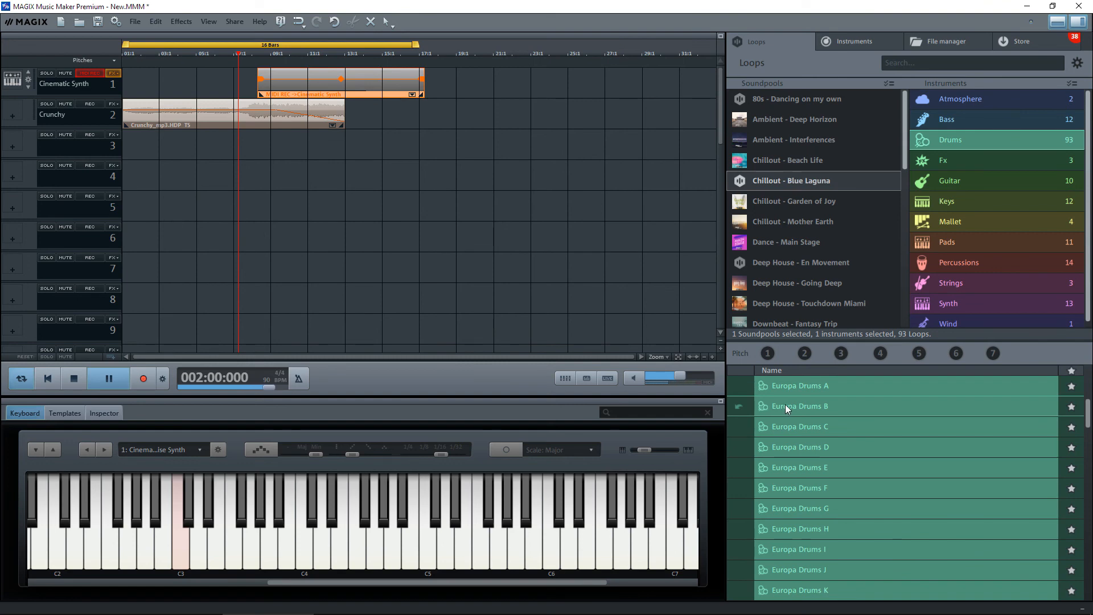
left_click_drag(791, 408, 277, 151)
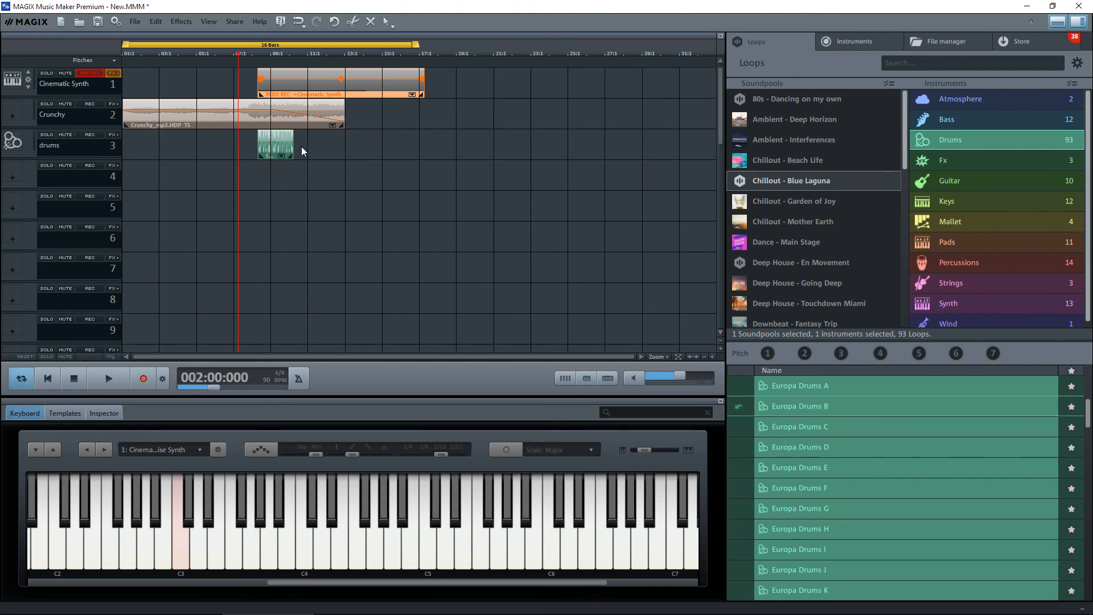
Extend the drum loop and shorten the Cinematic Synth clip so both end with the Crunchy clip, and audition the result
left_click_drag(293, 149, 344, 148)
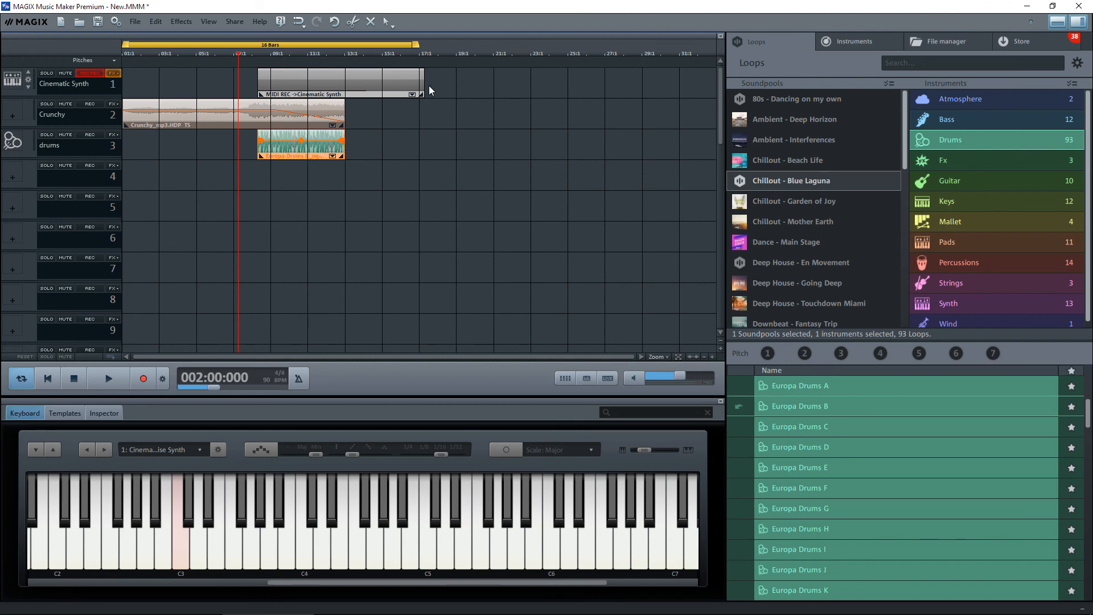
left_click_drag(424, 85, 344, 84)
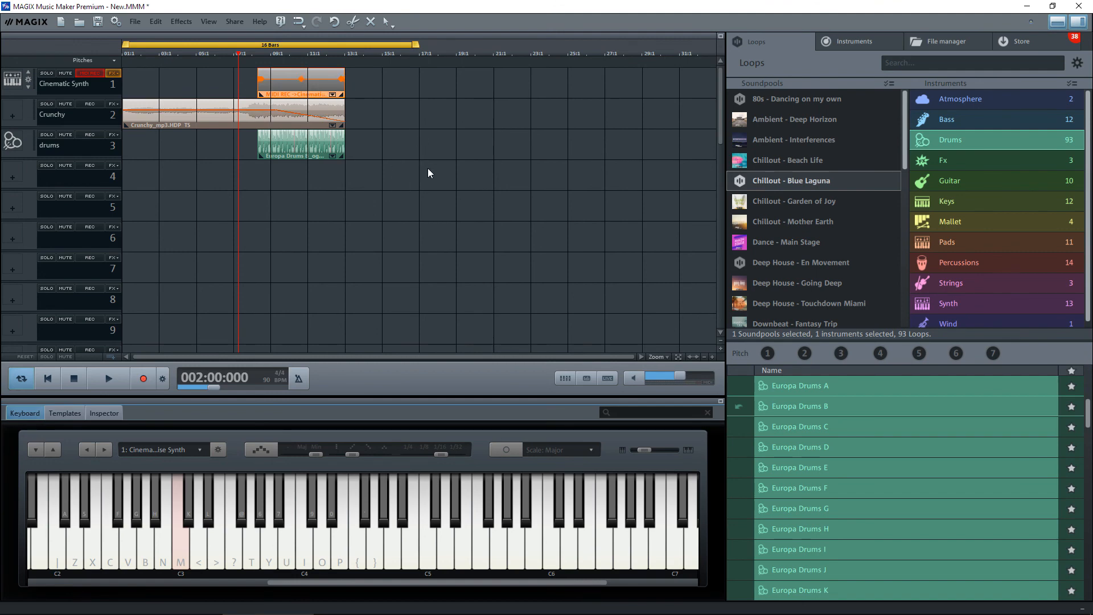
key("space")
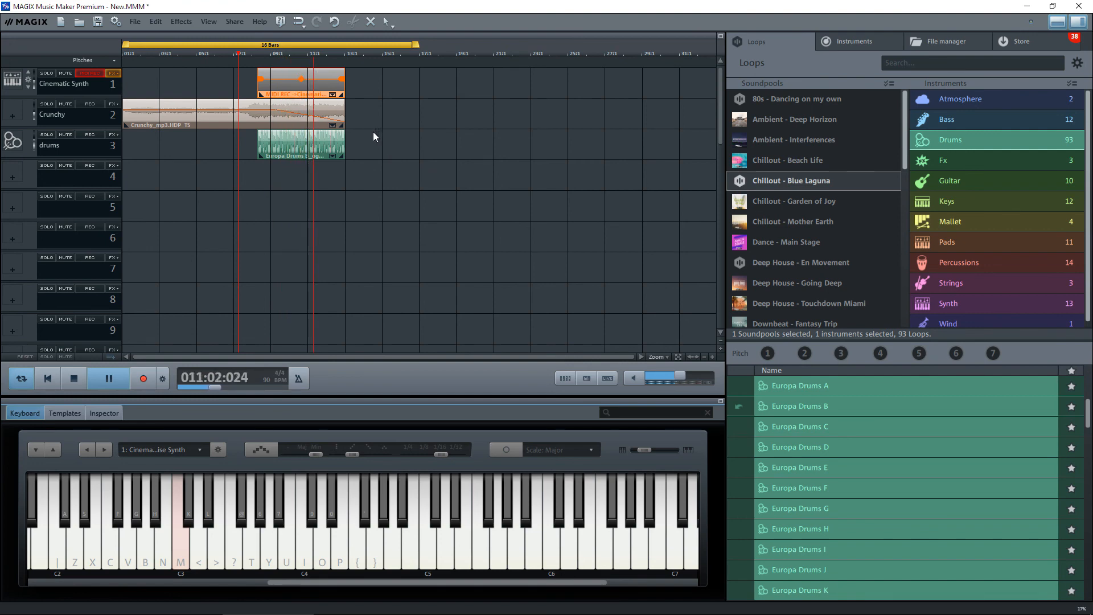
Stop playback and add long fade-outs to the Cinematic Synth and drum clips, starting shortly after bar 9, and enlarge the track height
key("space")
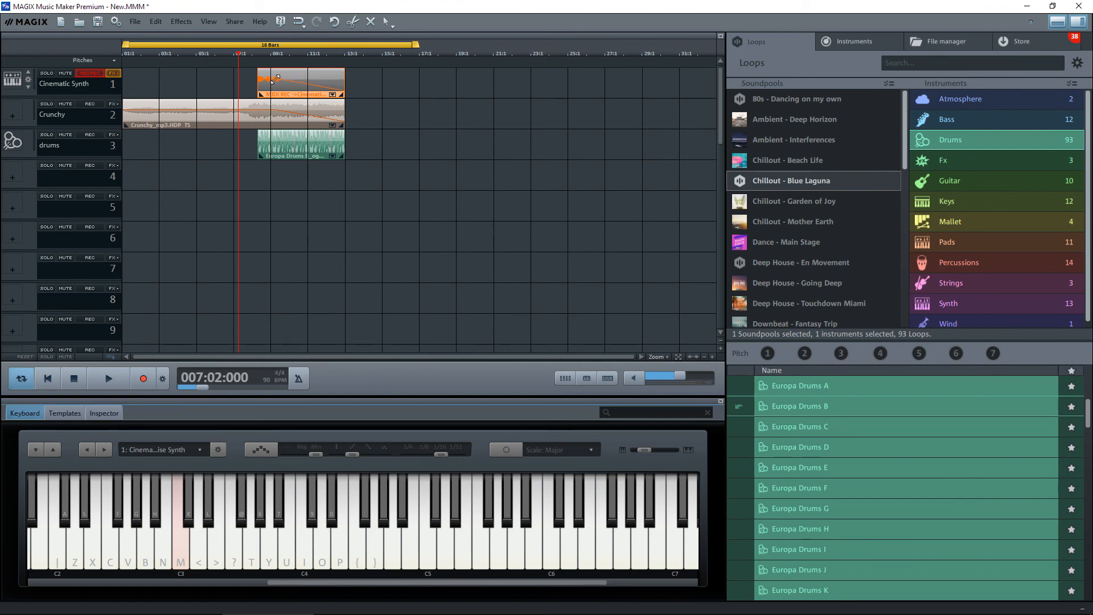
left_click(340, 146)
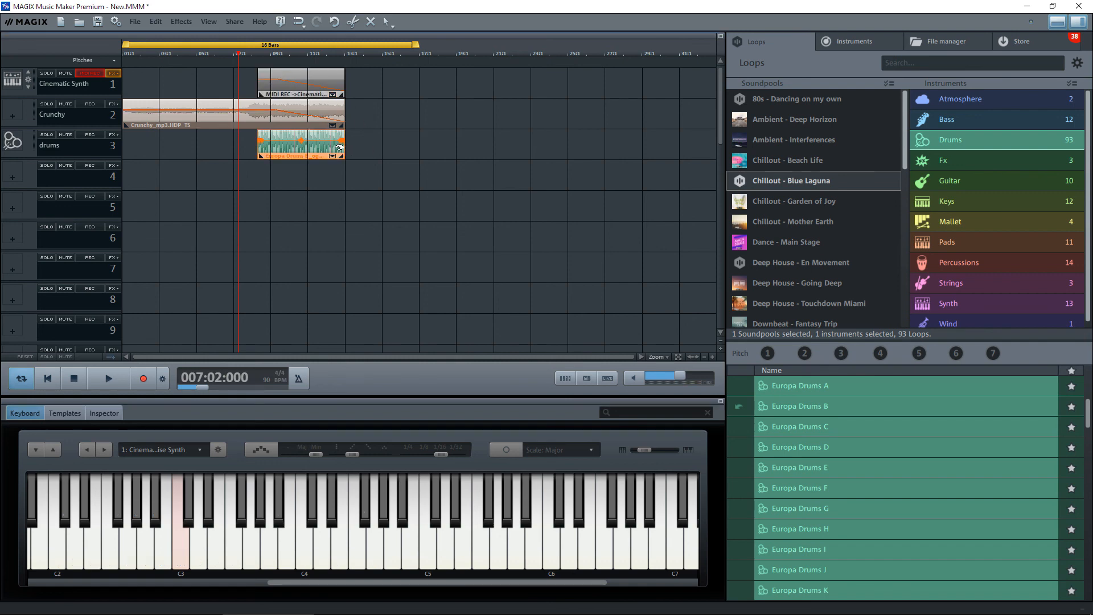
left_click_drag(342, 139, 317, 140)
left_click(720, 349)
left_click(720, 348)
left_click(720, 350)
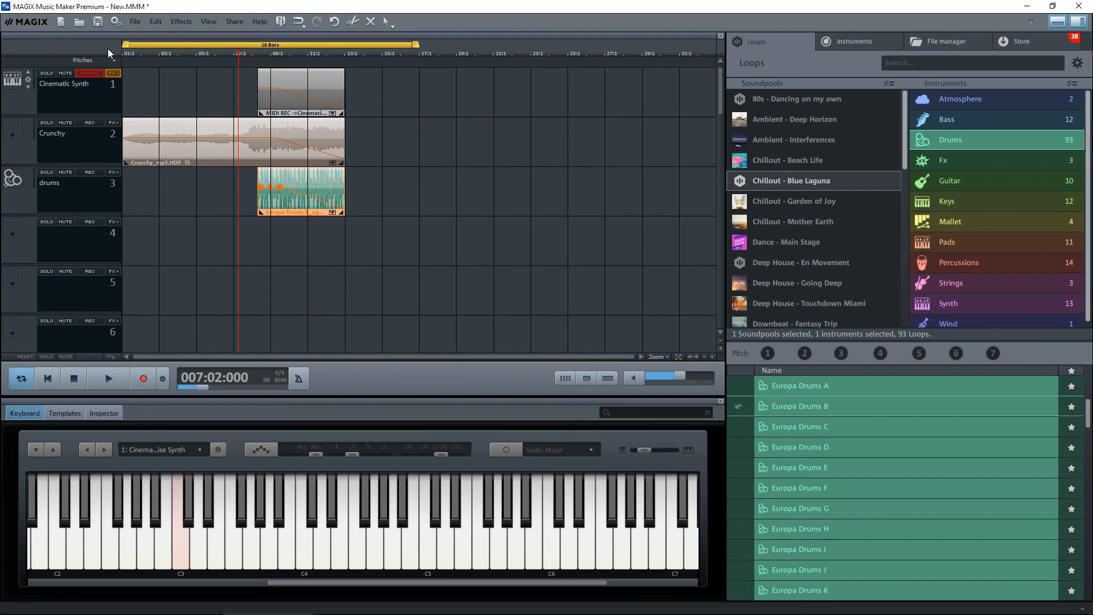
Shorten the playback range to 12 bars, matching the clips' end, and play the arrangement from 001:01:000
left_click(122, 55)
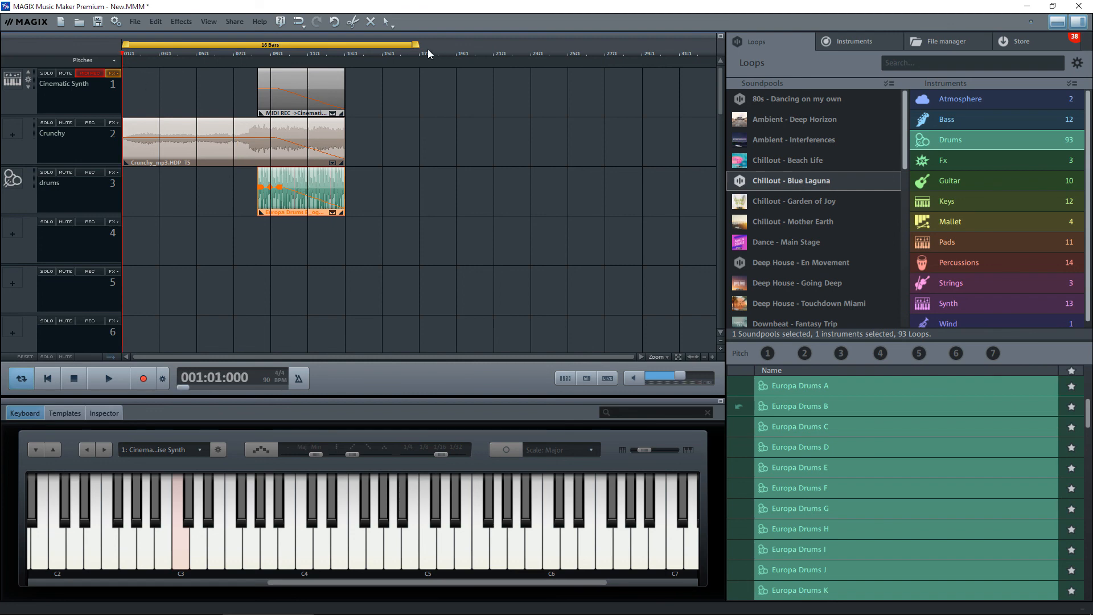
left_click_drag(415, 44, 342, 44)
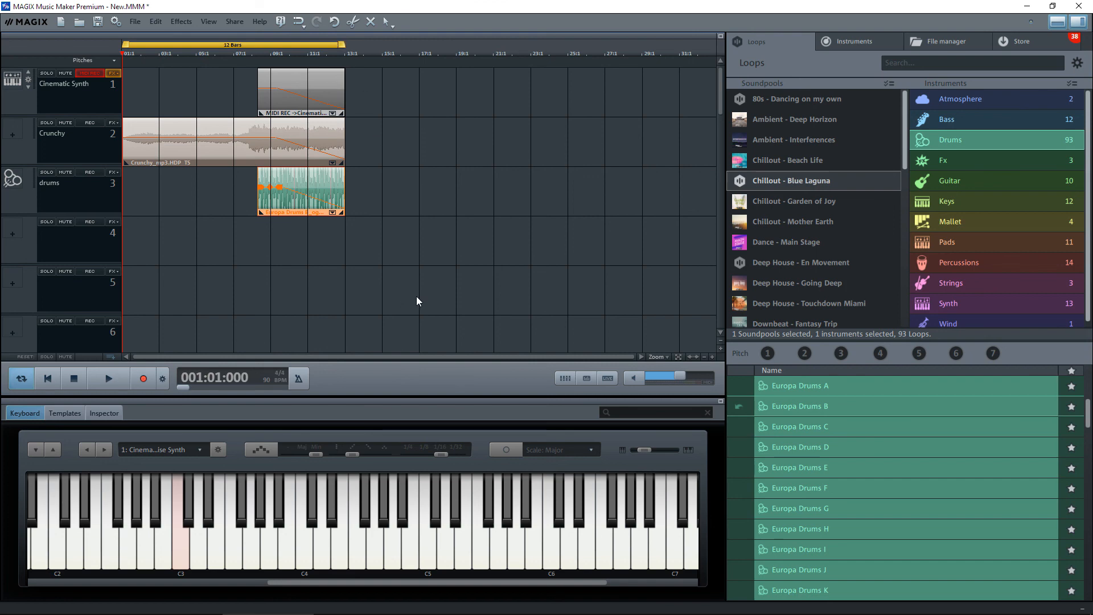
key("space")
key("space")
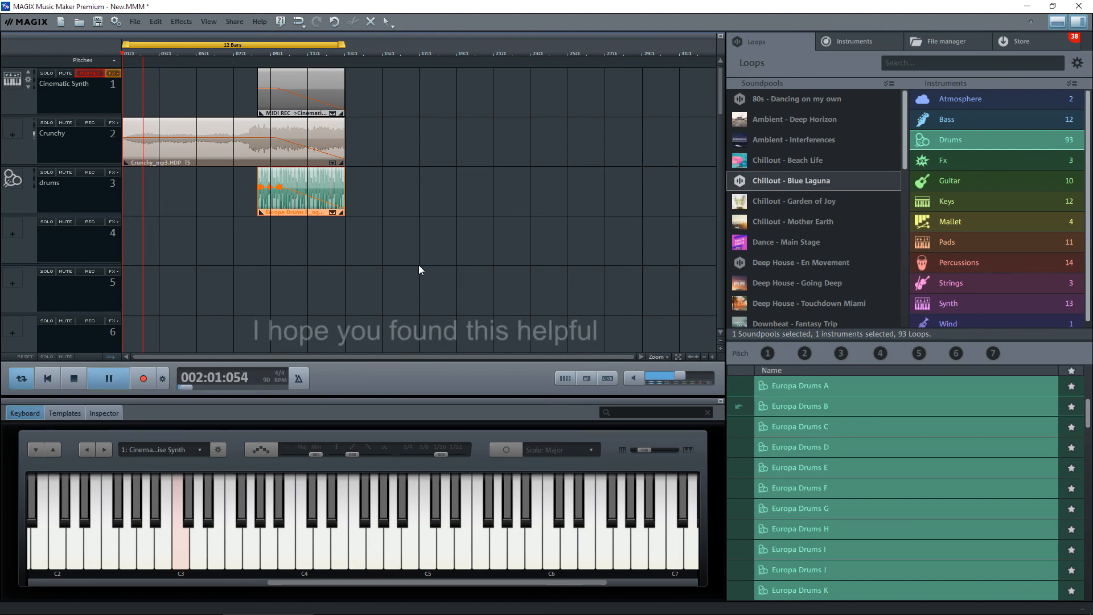